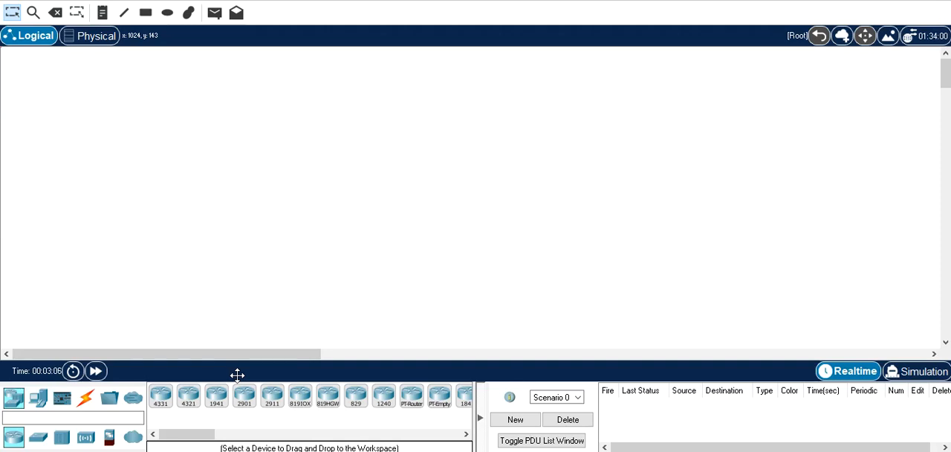
# Place three PCs in a vertical column on one side of the empty workspace
pyautogui.click(37, 399)
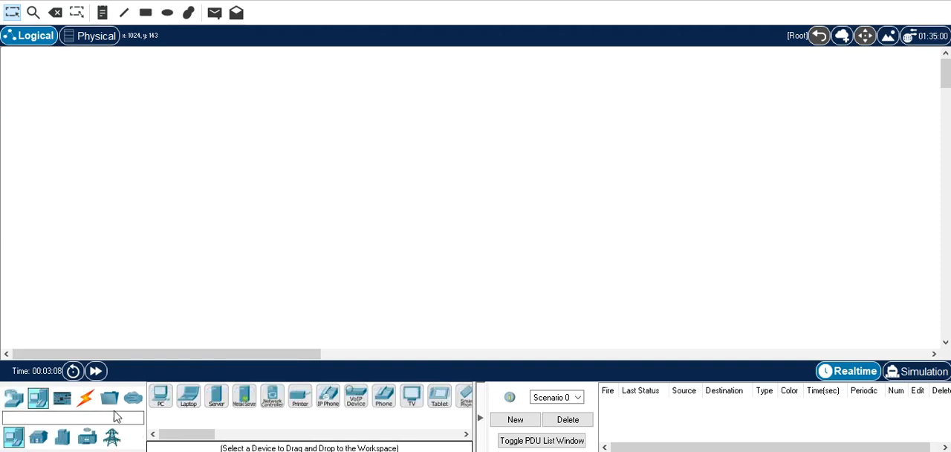
pyautogui.click(161, 397)
pyautogui.click(131, 95)
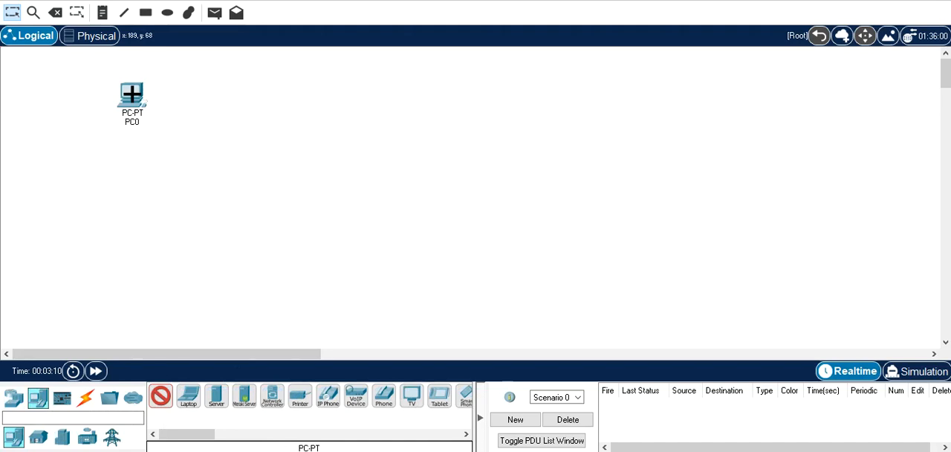
pyautogui.click(126, 192)
pyautogui.click(139, 281)
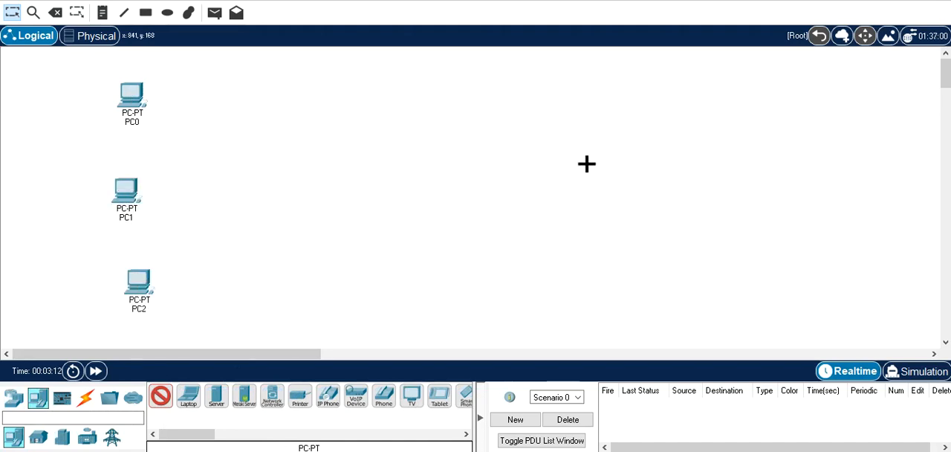
# Place two 2960 switches in a row beside the PCs, leaving space between them for a router
pyautogui.click(14, 399)
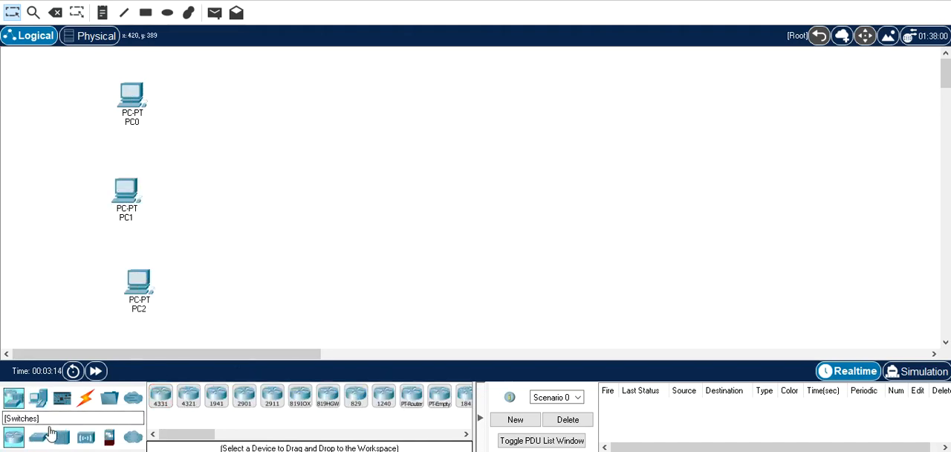
pyautogui.click(38, 437)
pyautogui.click(161, 397)
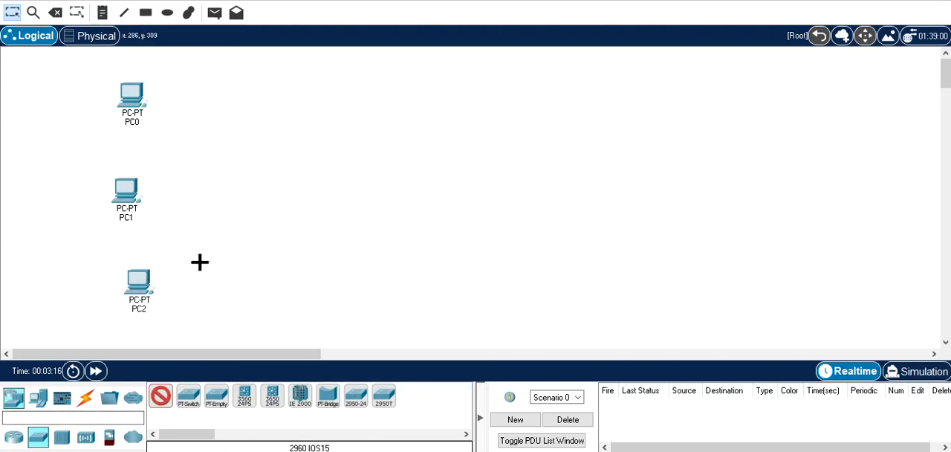
pyautogui.click(272, 169)
pyautogui.click(541, 165)
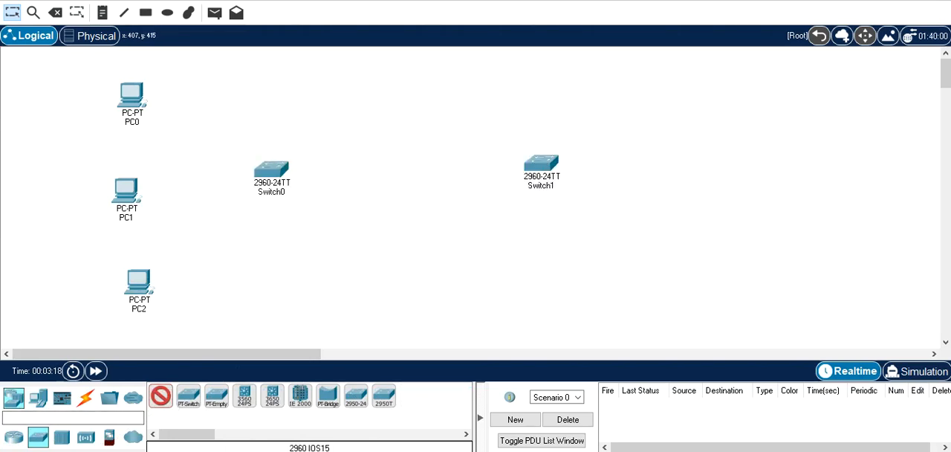
# Place a generic PT-Router between Switch0 and Switch1
pyautogui.click(14, 437)
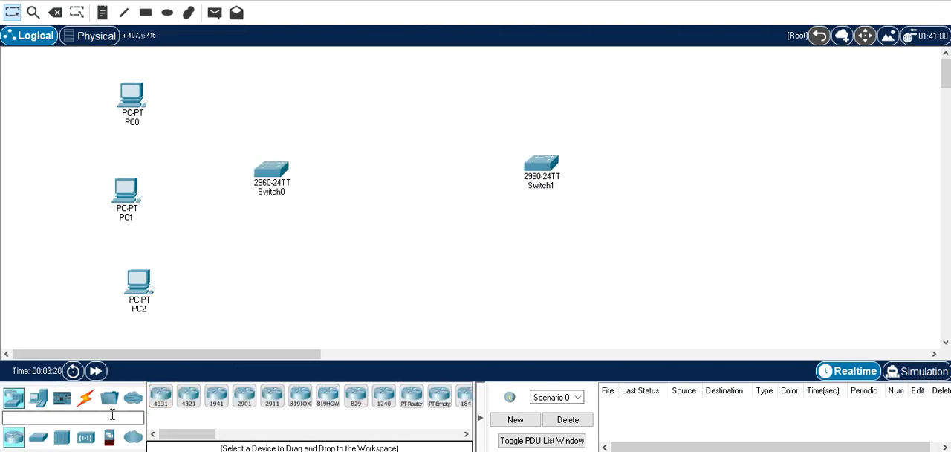
pyautogui.click(160, 399)
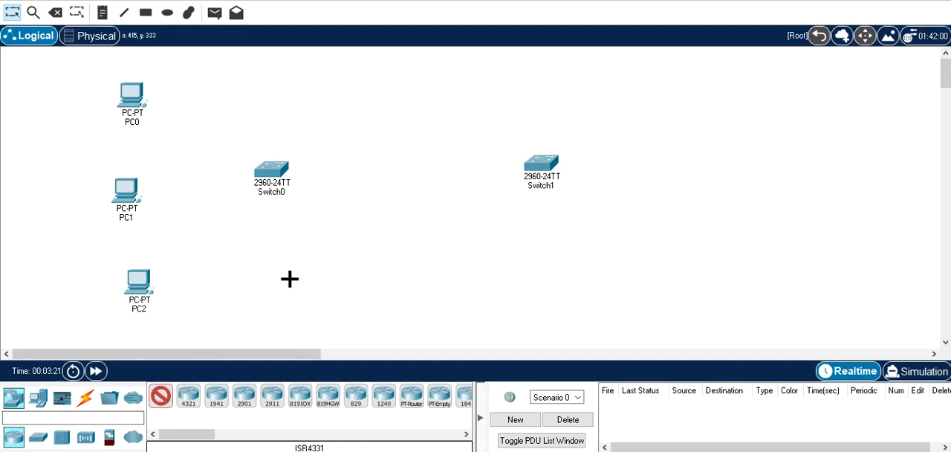
pyautogui.click(405, 405)
pyautogui.click(420, 170)
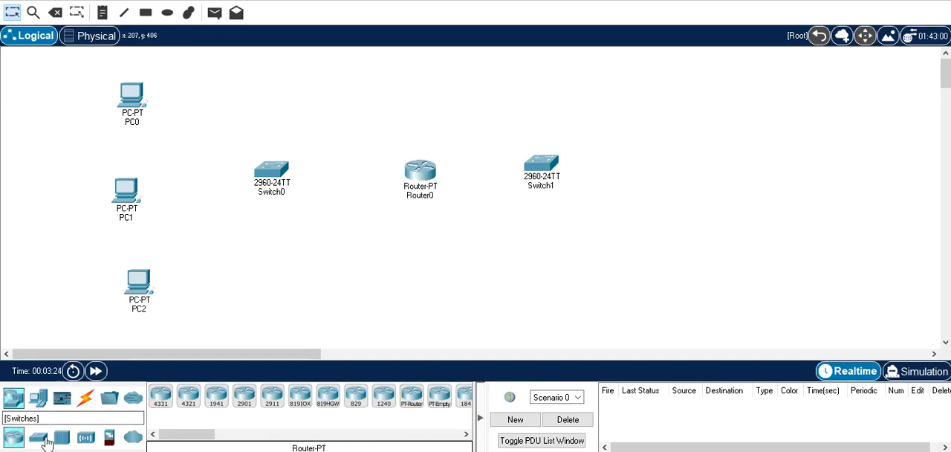
# Place a server beside Switch1, on the side away from the router
pyautogui.click(38, 397)
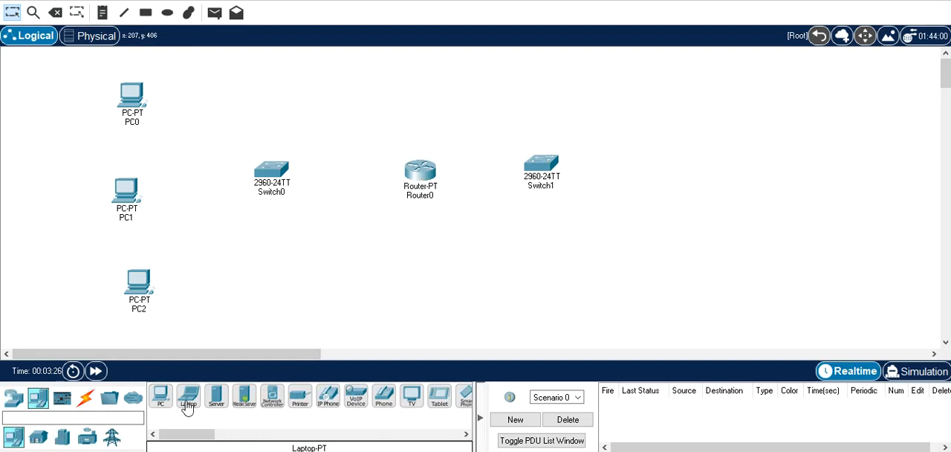
pyautogui.click(216, 397)
pyautogui.click(671, 145)
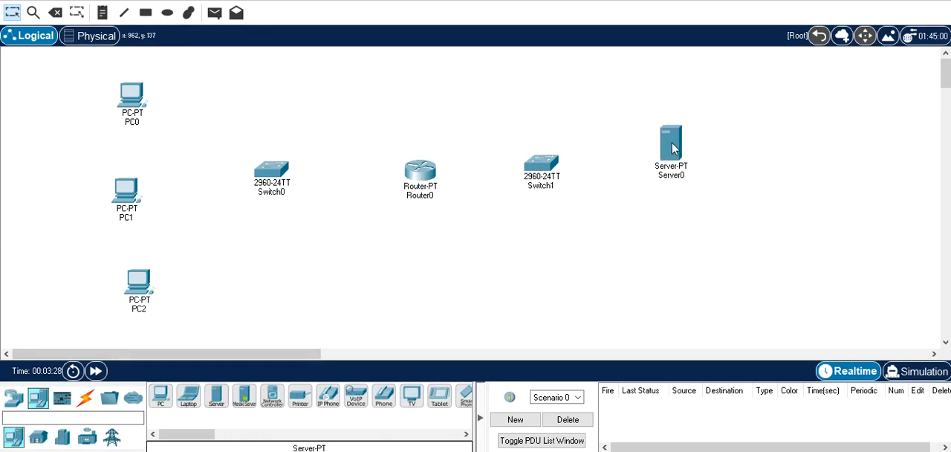
# Connect PC0, PC1 and PC2 to Switch0 using the automatically chosen connection type
pyautogui.click(85, 397)
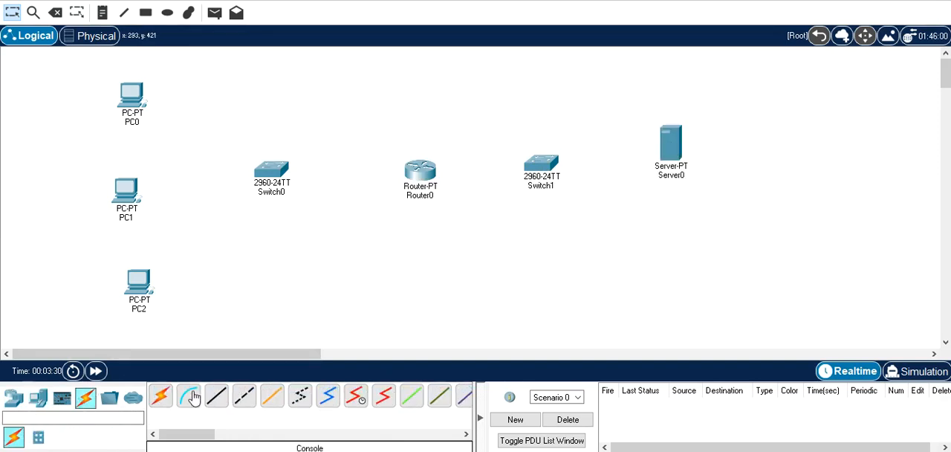
pyautogui.click(161, 396)
pyautogui.click(135, 92)
pyautogui.click(286, 182)
pyautogui.click(126, 192)
pyautogui.click(285, 174)
pyautogui.click(138, 276)
pyautogui.click(269, 173)
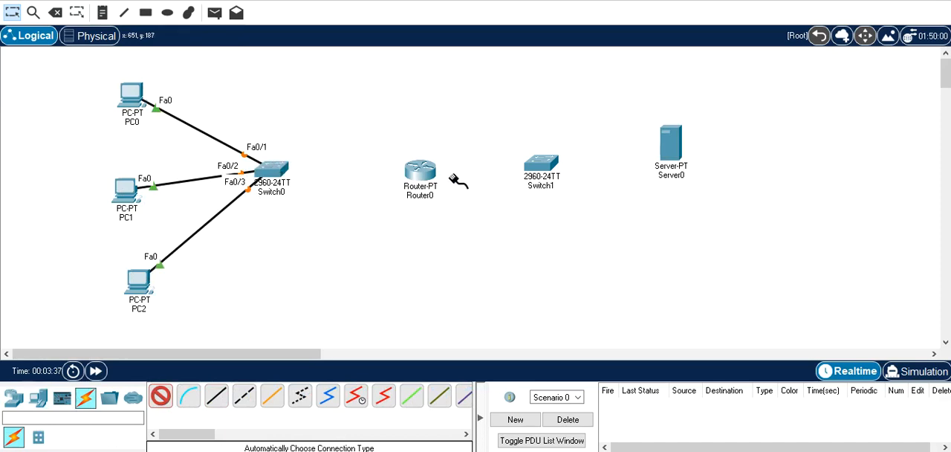
# Cable Switch0 to Router0, Router0 to Switch1 and Switch1 to Server0, and fast-forward the network time
pyautogui.click(422, 171)
pyautogui.click(426, 171)
pyautogui.click(554, 170)
pyautogui.click(554, 169)
pyautogui.click(678, 153)
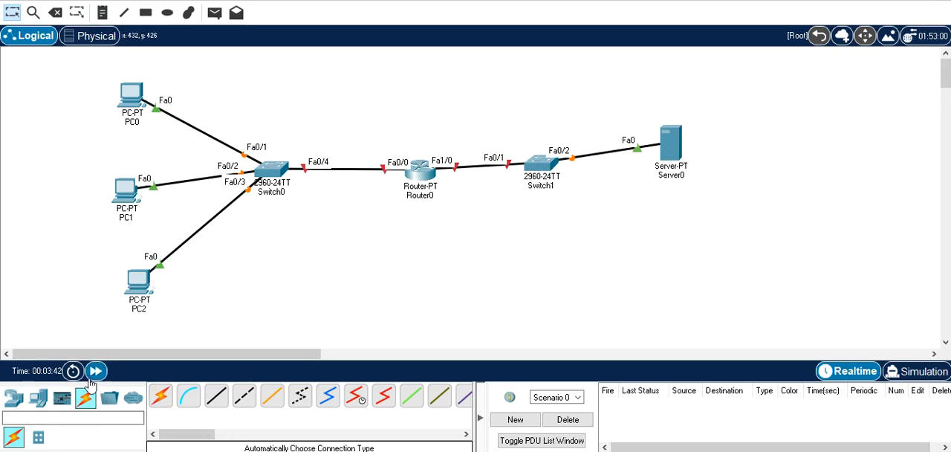
pyautogui.click(94, 374)
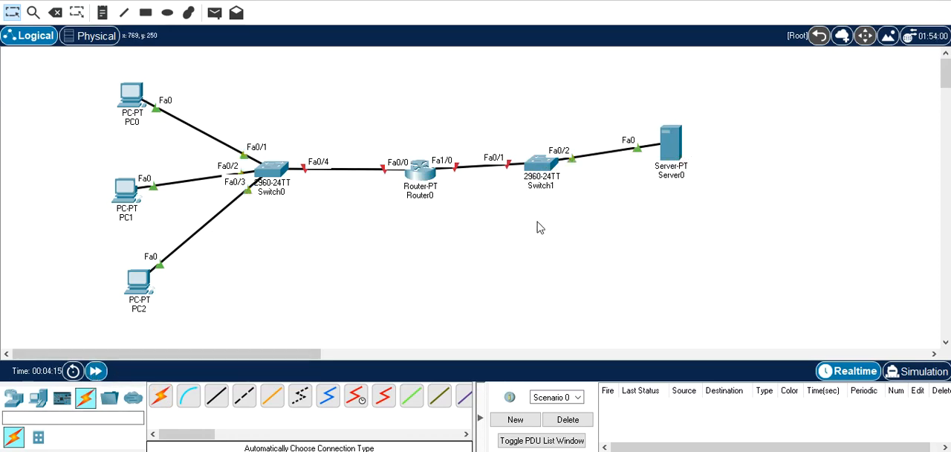
# Give PC0 the static IPv4 address 192.168.1.1, subnet mask 255.255.255.0 and default gateway 192.168.1.10
pyautogui.click(132, 97)
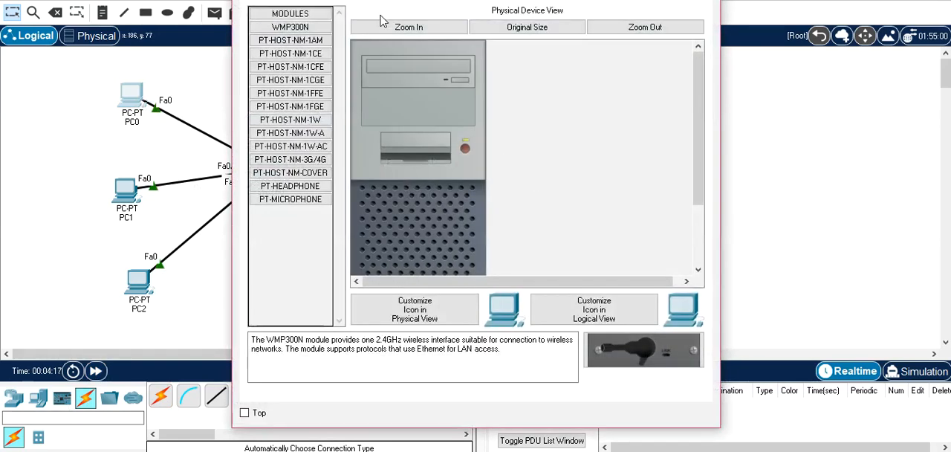
pyautogui.click(368, 4)
pyautogui.click(320, 48)
pyautogui.click(492, 87)
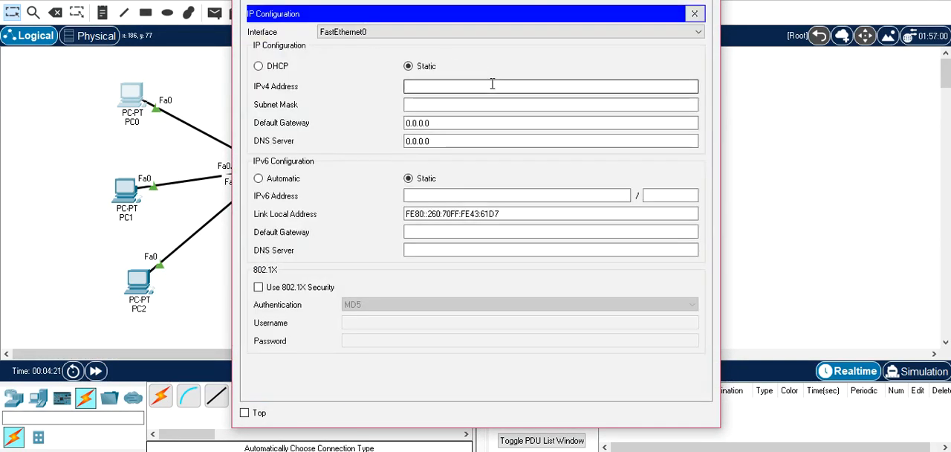
pyautogui.write('192.168.1.1')
pyautogui.hotkey('ctrl', 'a')
pyautogui.hotkey('ctrl', 'c')
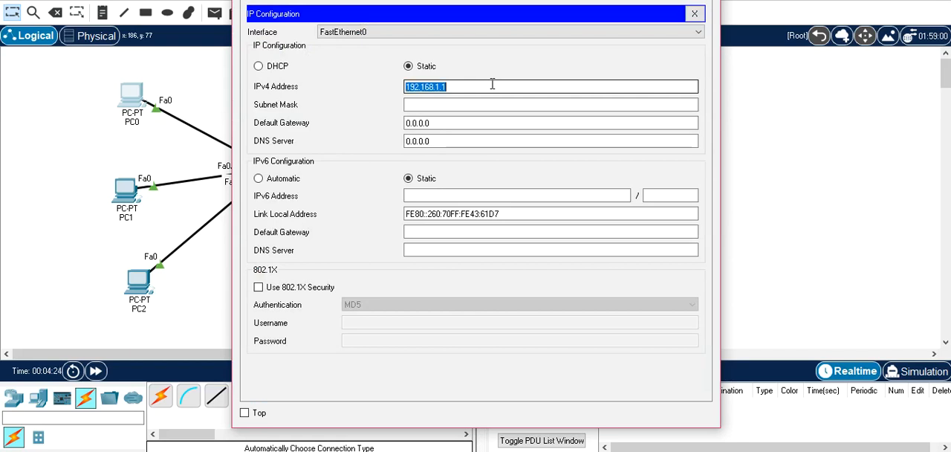
pyautogui.press('Tab')
pyautogui.press('Tab')
pyautogui.hotkey('ctrl', 'v')
pyautogui.write('0')
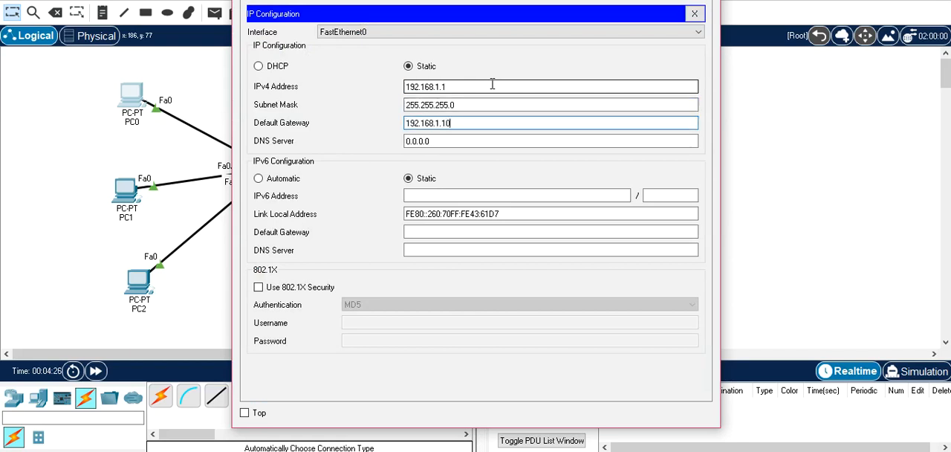
pyautogui.press('Escape')
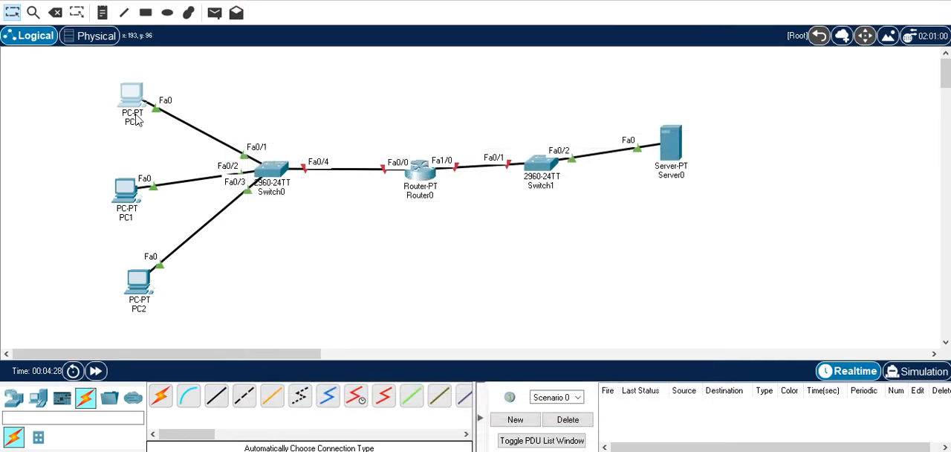
# Give PC1 the static IPv4 address 192.168.1.2, subnet mask 255.255.255.0 and default gateway 192.168.1.10
pyautogui.click(119, 194)
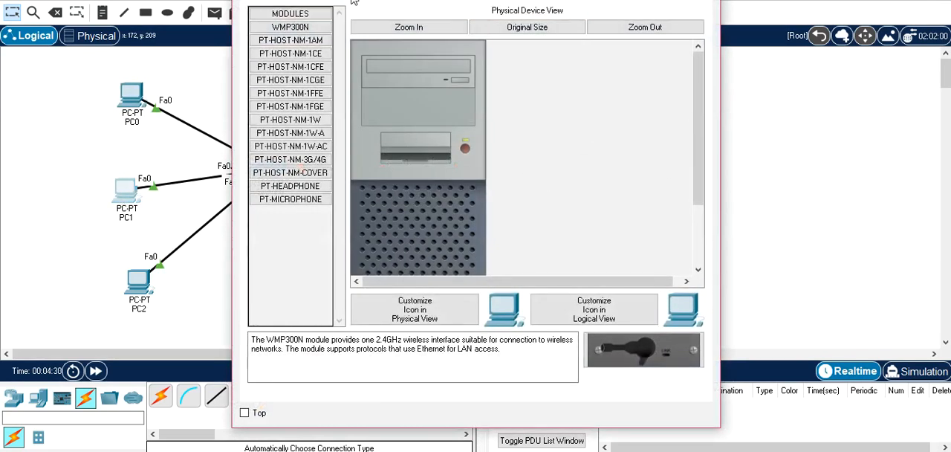
pyautogui.click(355, 3)
pyautogui.click(286, 56)
pyautogui.click(488, 88)
pyautogui.write('192.168.1.2')
pyautogui.press('Tab')
pyautogui.press('Tab')
pyautogui.write('192.168.1.10')
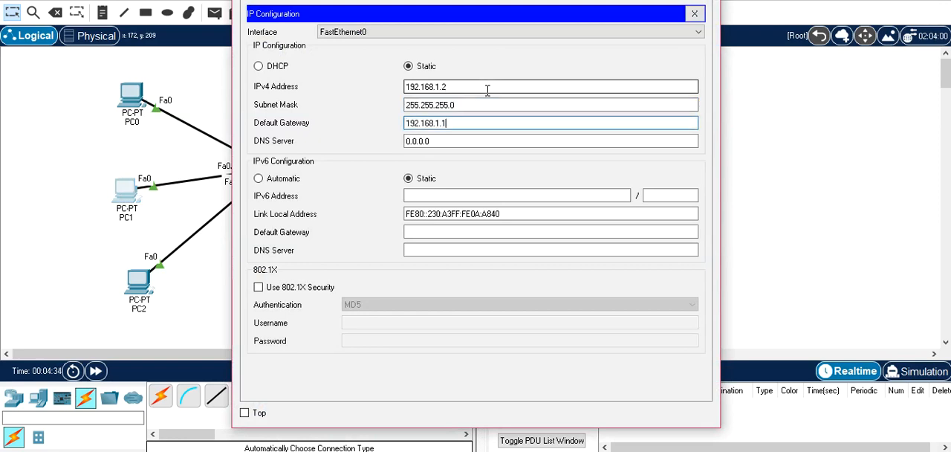
pyautogui.press('Escape')
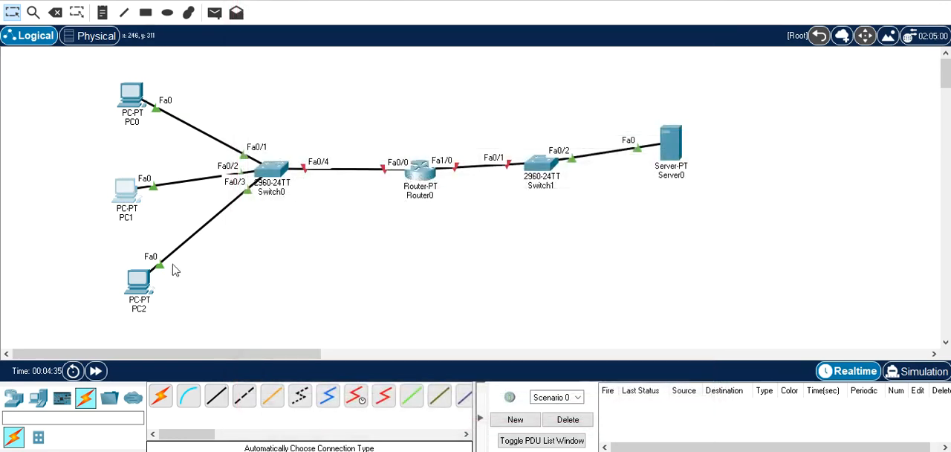
# Set PC2's static IPv4 address to 192.168.1.3 in its IP configuration
pyautogui.click(138, 281)
pyautogui.click(322, 1)
pyautogui.click(294, 64)
pyautogui.click(552, 86)
pyautogui.write('192.168.1.3')
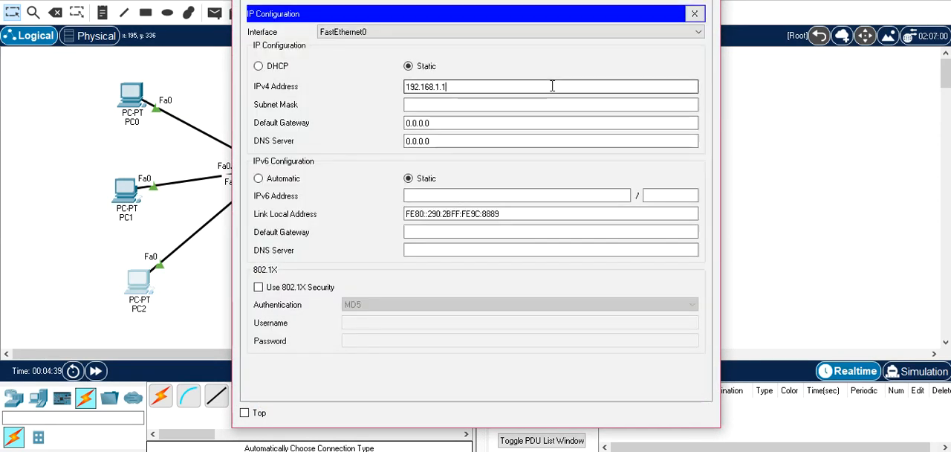
pyautogui.press('BackSpace')
pyautogui.write('3')
# Complete PC2's configuration with subnet mask 255.255.255.0 and default gateway 192.168.1.10, and close its window
pyautogui.press('Tab')
pyautogui.press('Tab')
pyautogui.press('Right')
pyautogui.write('0')
pyautogui.press('BackSpace')
pyautogui.press('BackSpace')
pyautogui.press('BackSpace')
pyautogui.press('BackSpace')
pyautogui.press('BackSpace')
pyautogui.press('BackSpace')
pyautogui.press('BackSpace')
pyautogui.press('BackSpace')
pyautogui.write('192.168.1.10')
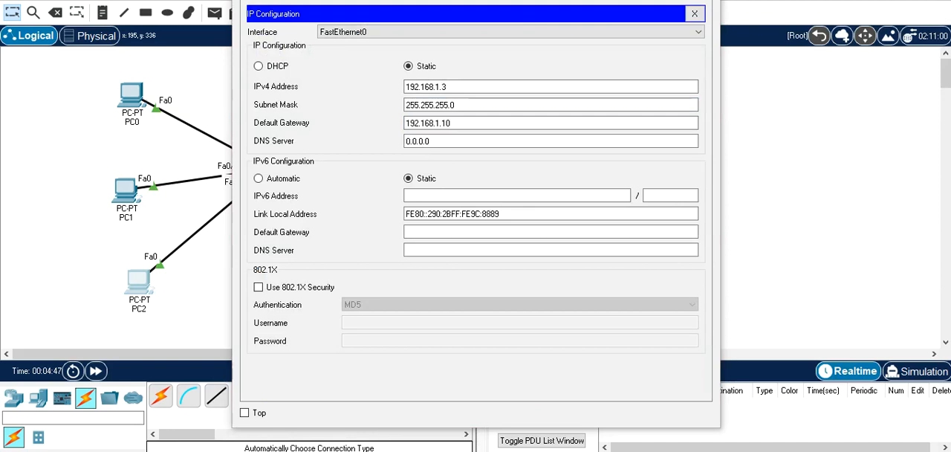
pyautogui.moveTo(476, 1); pyautogui.dragTo(426, 12)
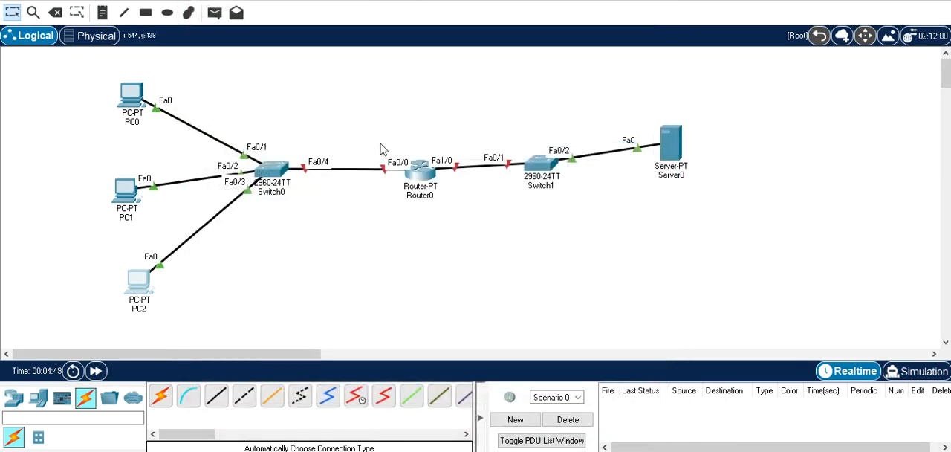
# Assign 192.168.1.10 with mask 255.255.255.0 to Router0's FastEthernet0/0 interface and turn the port on
pyautogui.click(421, 180)
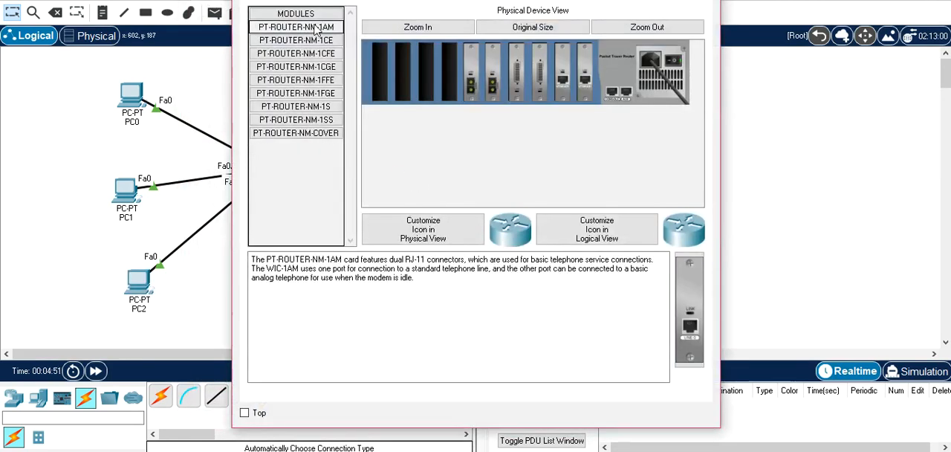
pyautogui.click(294, 0)
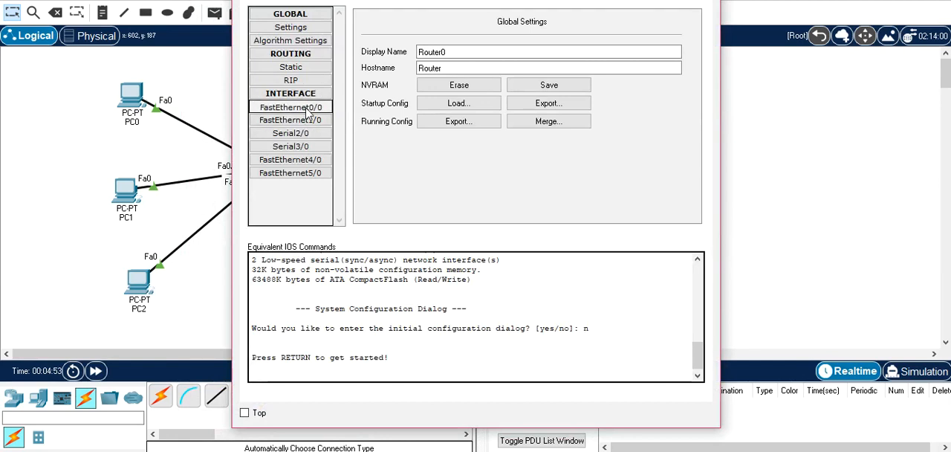
pyautogui.click(306, 110)
pyautogui.click(575, 101)
pyautogui.write('192.168.1.10')
pyautogui.press('Tab')
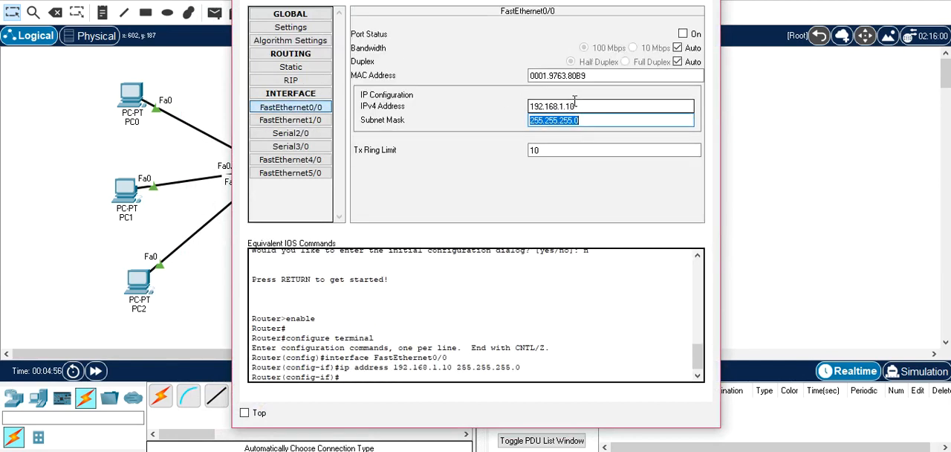
pyautogui.click(684, 35)
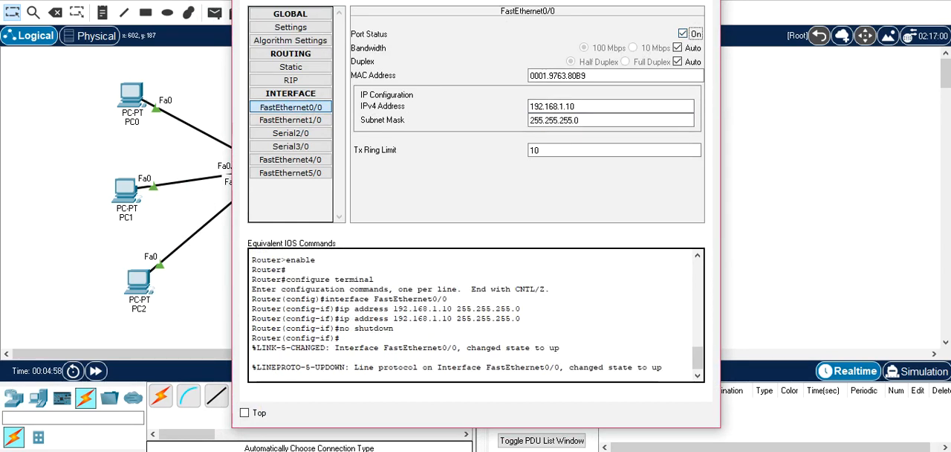
pyautogui.click(701, 1)
# Set Server0's static IPv4 address to 192.168.2.1 in its IP configuration
pyautogui.click(660, 137)
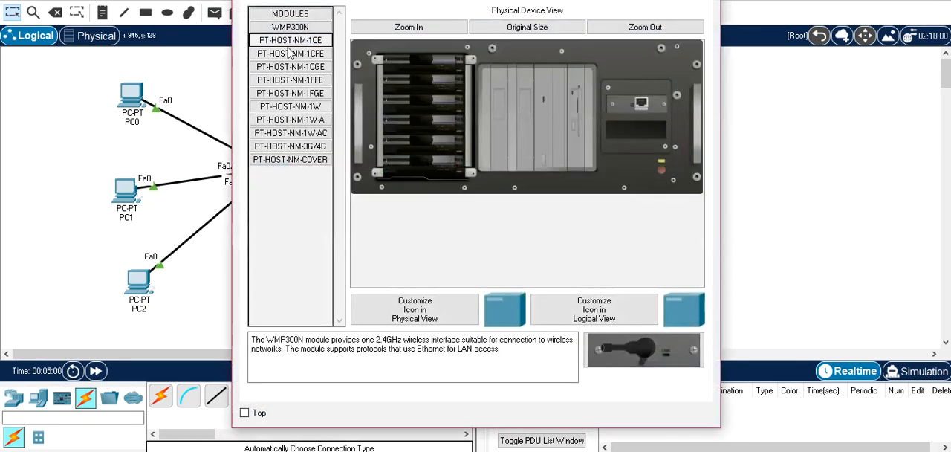
pyautogui.click(296, 1)
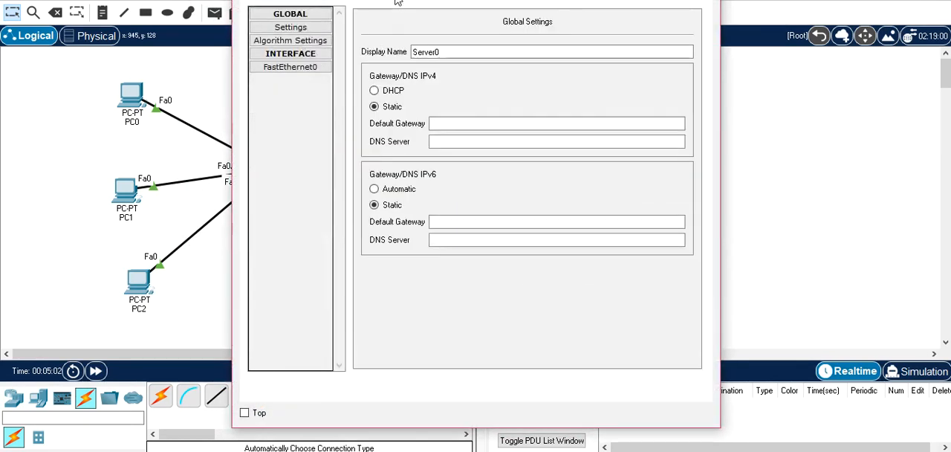
pyautogui.click(399, 2)
pyautogui.click(290, 43)
pyautogui.click(442, 69)
pyautogui.write('192.168.1.1')
pyautogui.press('BackSpace')
pyautogui.press('BackSpace')
pyautogui.press('BackSpace')
pyautogui.write('2.1')
# Fill in Server0's default subnet mask and set its default gateway to 192.168.2.10
pyautogui.press('Tab')
pyautogui.press('Tab')
pyautogui.write('192.168.1.1')
pyautogui.press('BackSpace')
pyautogui.press('BackSpace')
pyautogui.press('BackSpace')
pyautogui.write('2.10')
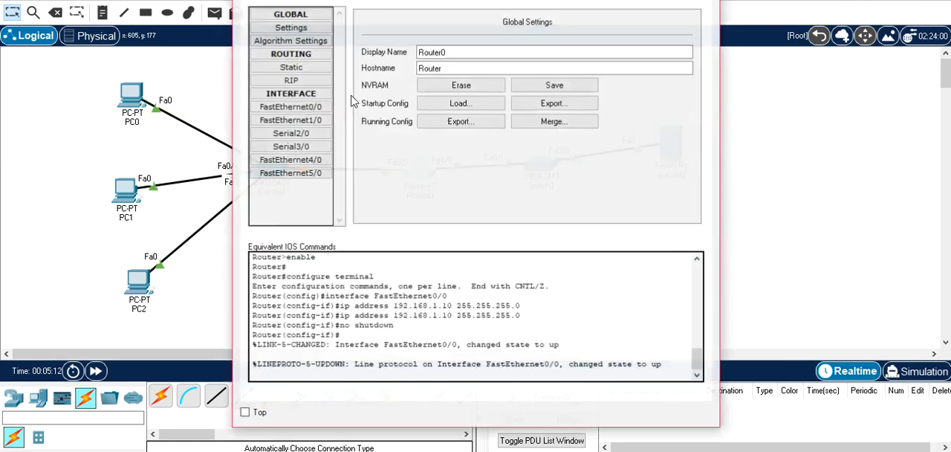
# Assign 192.168.2.10 with mask 255.255.255.0 to Router0's FastEthernet1/0 interface, turn its port on and close the window
pyautogui.click(291, 120)
pyautogui.click(564, 106)
pyautogui.write('192.168.2.1')
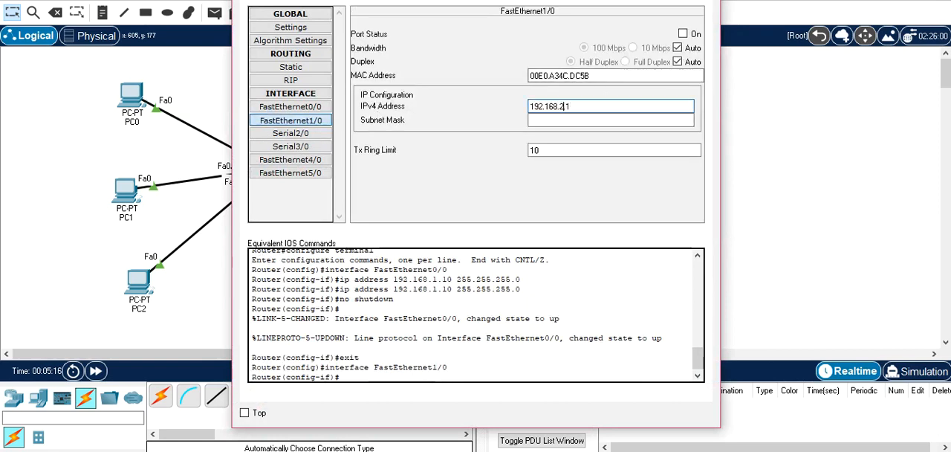
pyautogui.write('0')
pyautogui.press('Tab')
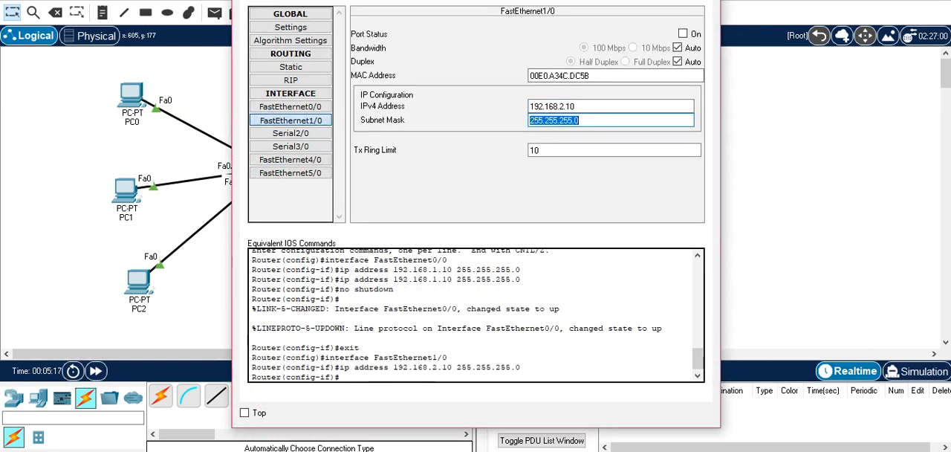
pyautogui.click(682, 33)
pyautogui.hotkey('alt', 'F4')
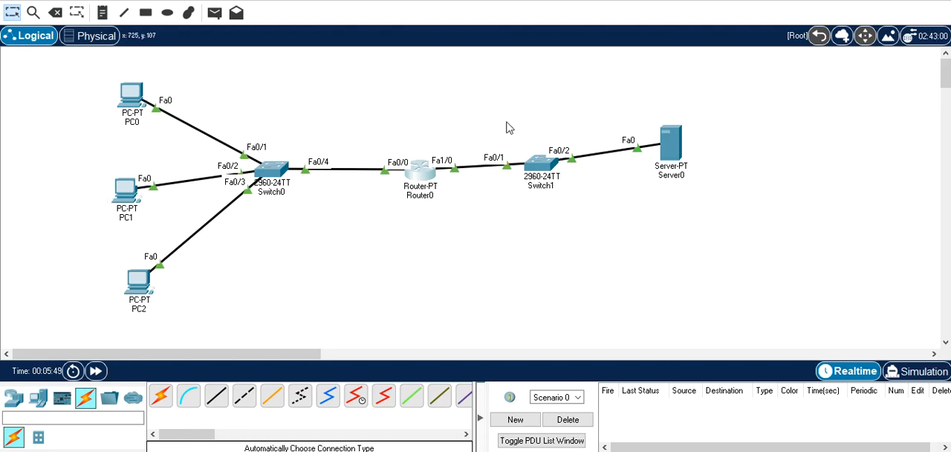
# Draw an unfilled black-outlined rectangle from Router0 around Switch1 and Server0, and close the drawing palette
pyautogui.click(168, 13)
pyautogui.click(360, 38)
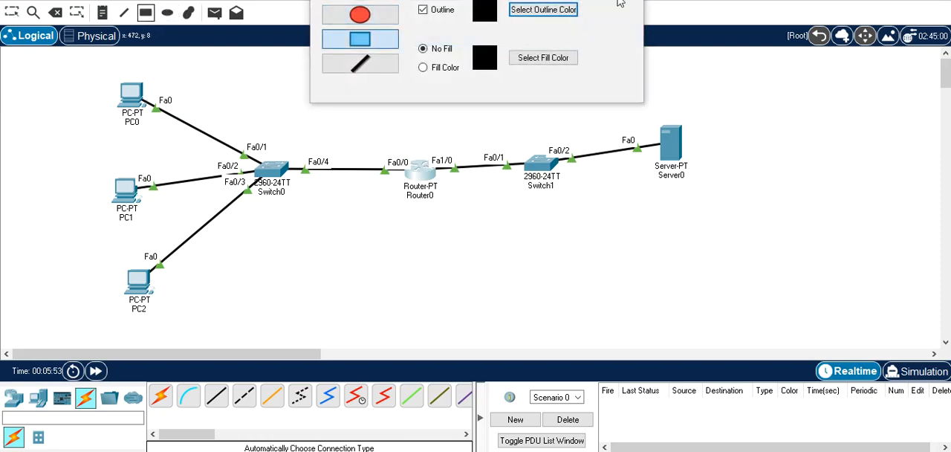
pyautogui.moveTo(414, 117); pyautogui.dragTo(746, 240)
pyautogui.click(629, 0)
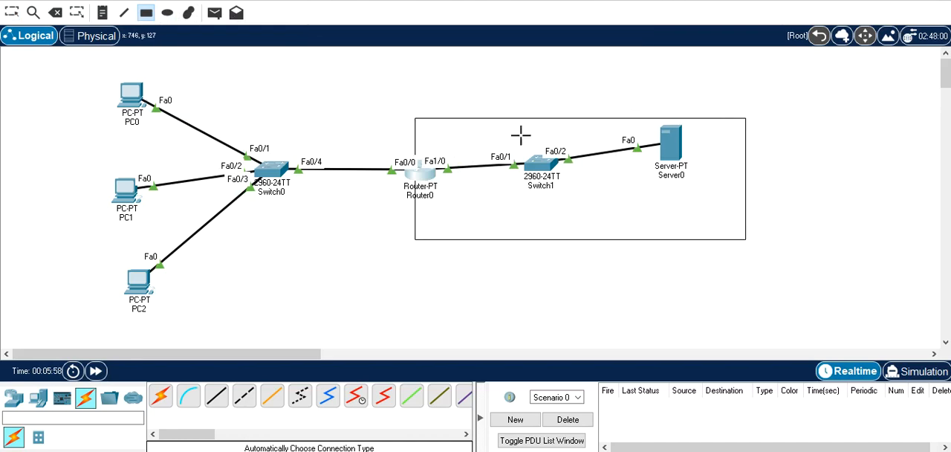
pyautogui.press('Escape')
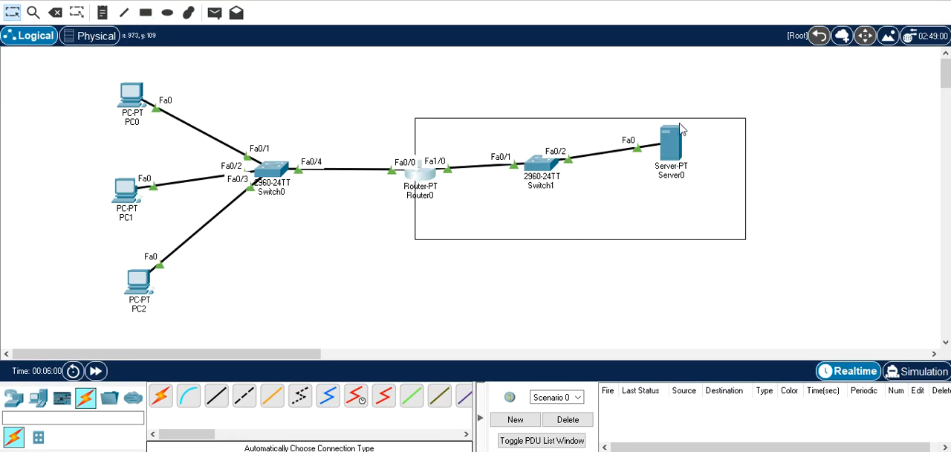
# Open Router0's command line and exit interface configuration to return to global configuration mode
pyautogui.click(428, 182)
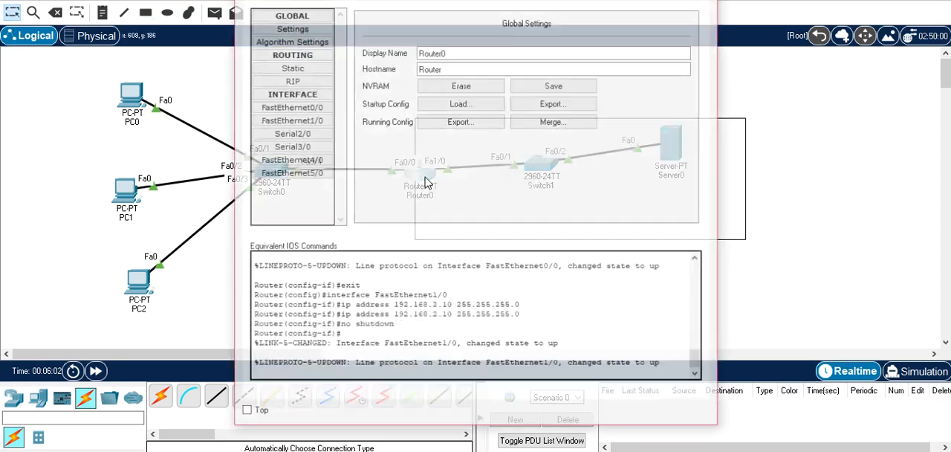
pyautogui.click(365, 2)
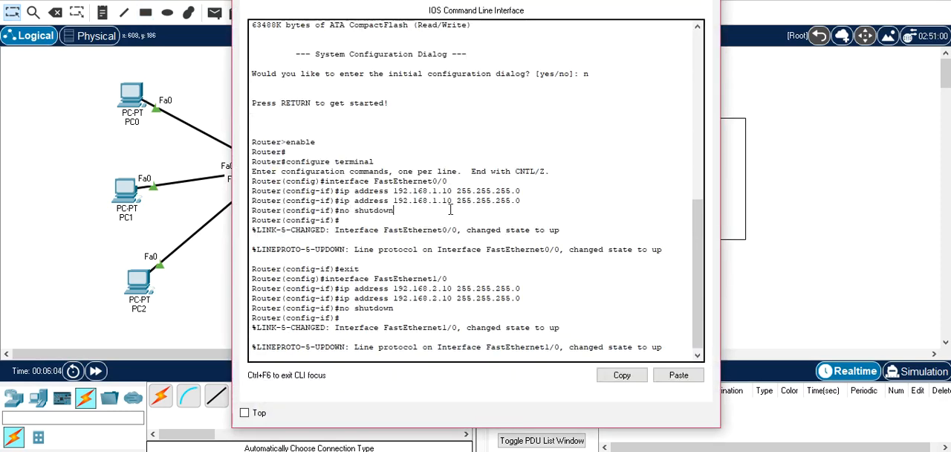
pyautogui.press('Return')
pyautogui.press('Return')
pyautogui.write('EXIT')
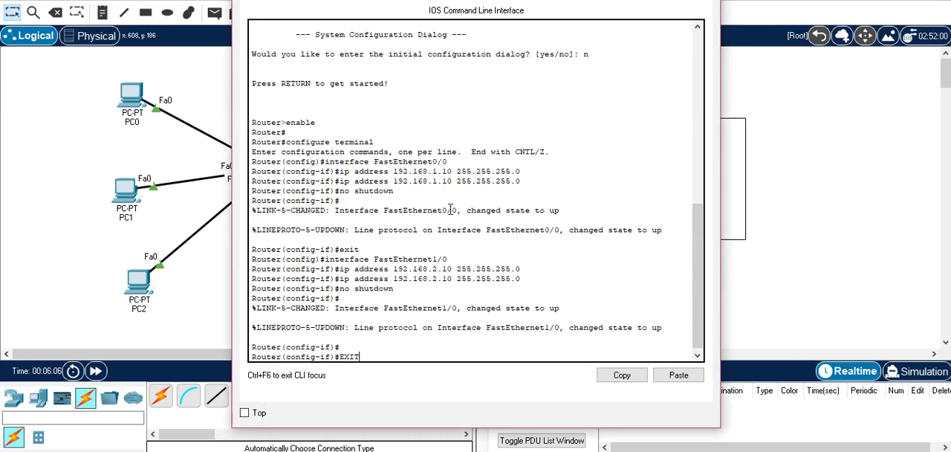
pyautogui.press('Return')
# Begin a static NAT mapping in global configuration mode with the command "ip nat inside source static"
pyautogui.write('ip nat inside')
pyautogui.press('Tab')
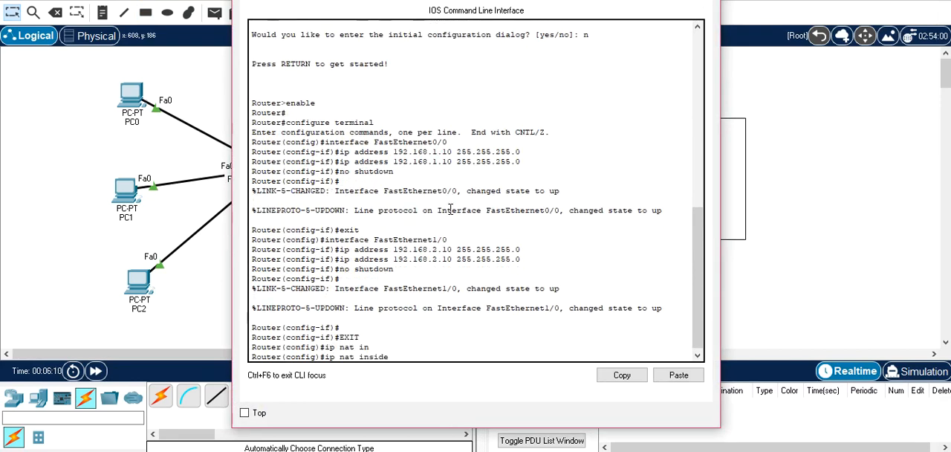
pyautogui.write('s')
pyautogui.press('Tab')
pyautogui.write('s')
pyautogui.press('Tab')
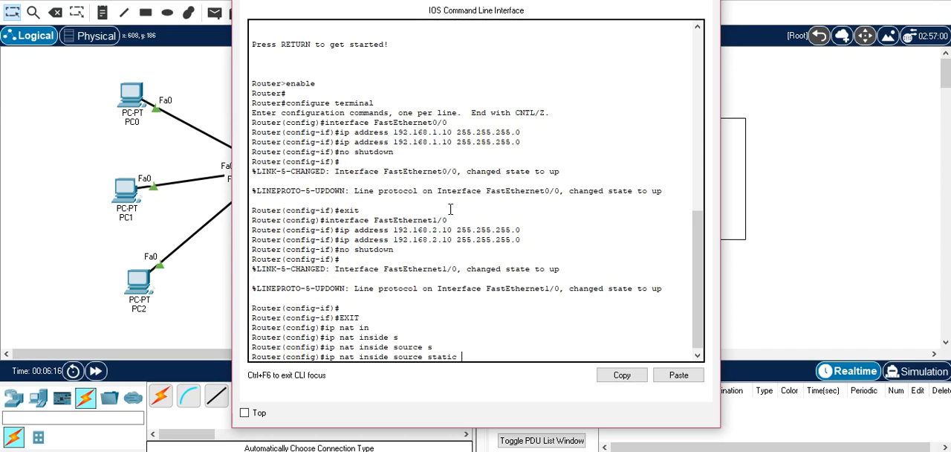
# Check Server0's IPv4 address in its IP configuration
pyautogui.moveTo(499, 0); pyautogui.dragTo(332, 80)
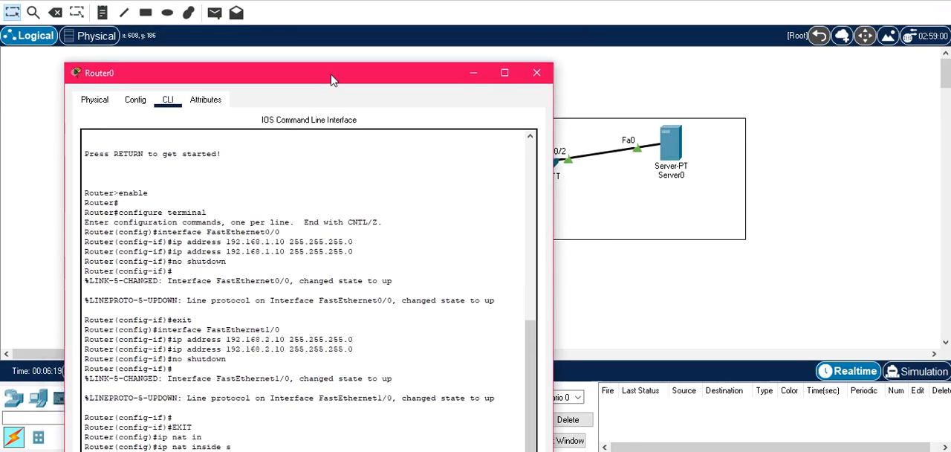
pyautogui.click(676, 150)
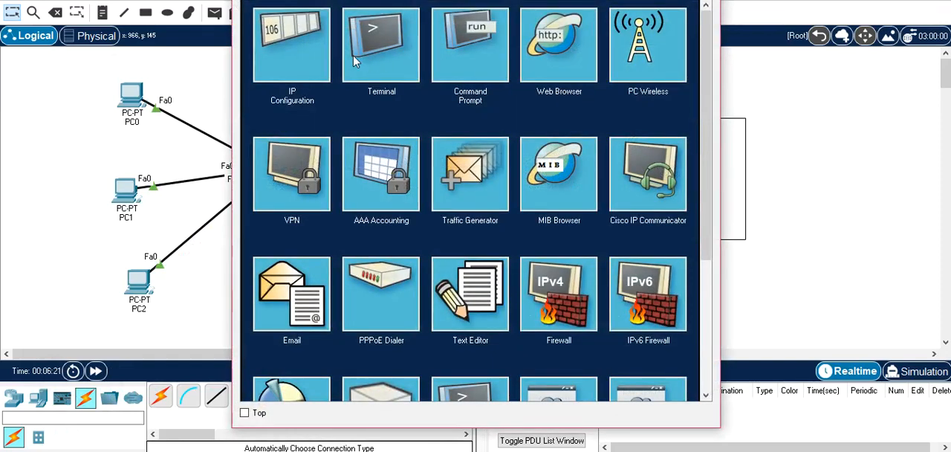
pyautogui.click(322, 45)
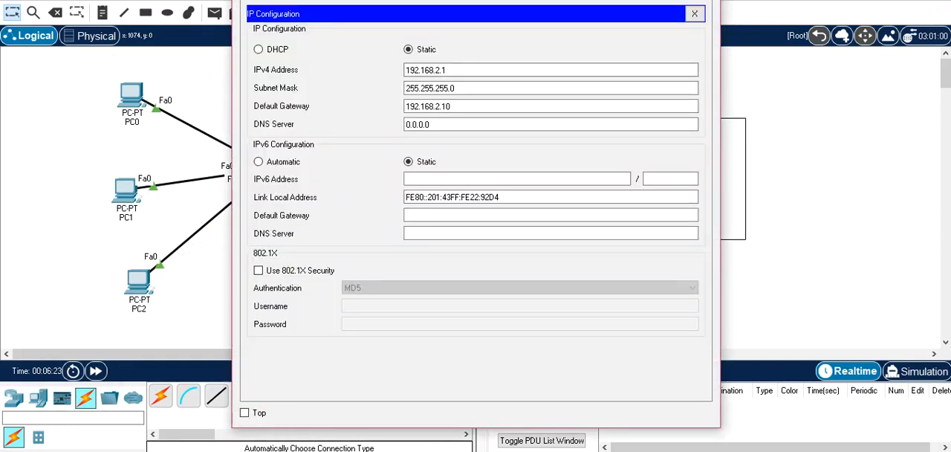
pyautogui.click(396, 446)
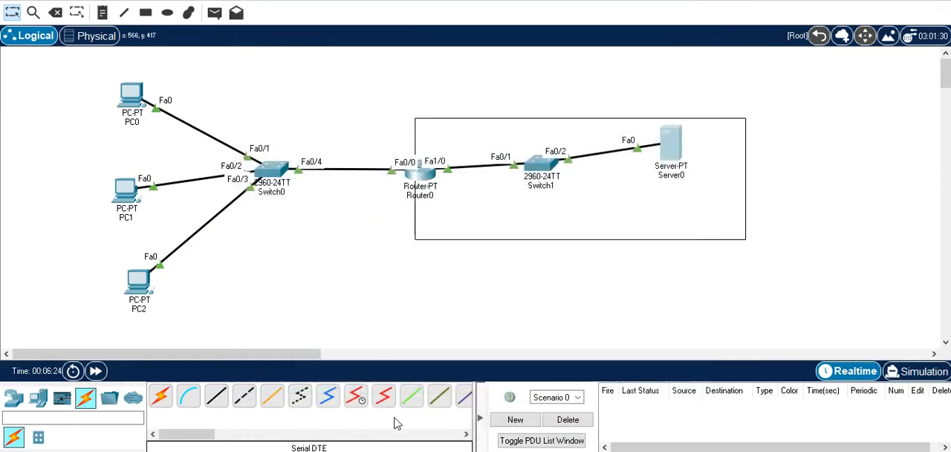
# Complete Router0's static NAT command with inside address 192.168.2.1 and translated address 200.200.200.200, and close the router window
pyautogui.click(421, 179)
pyautogui.moveTo(374, 68); pyautogui.dragTo(429, 9)
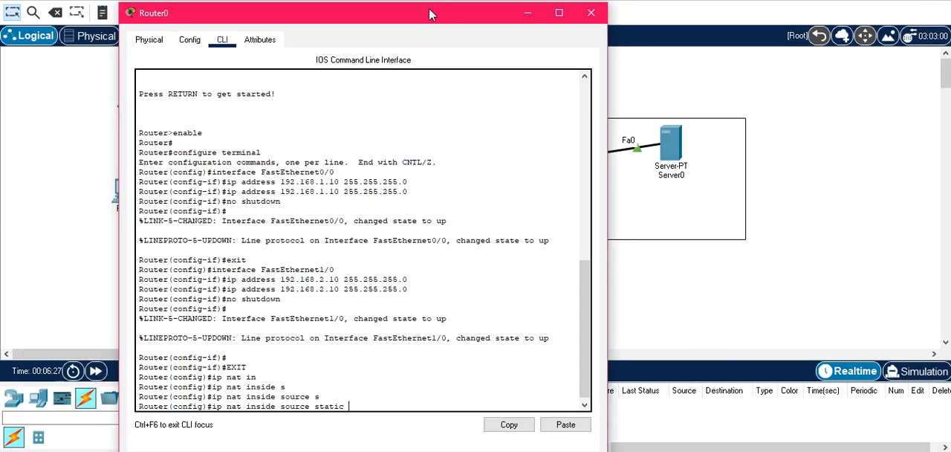
pyautogui.write('192.168.2.1')
pyautogui.write('200.200.200.200')
pyautogui.press('Return')
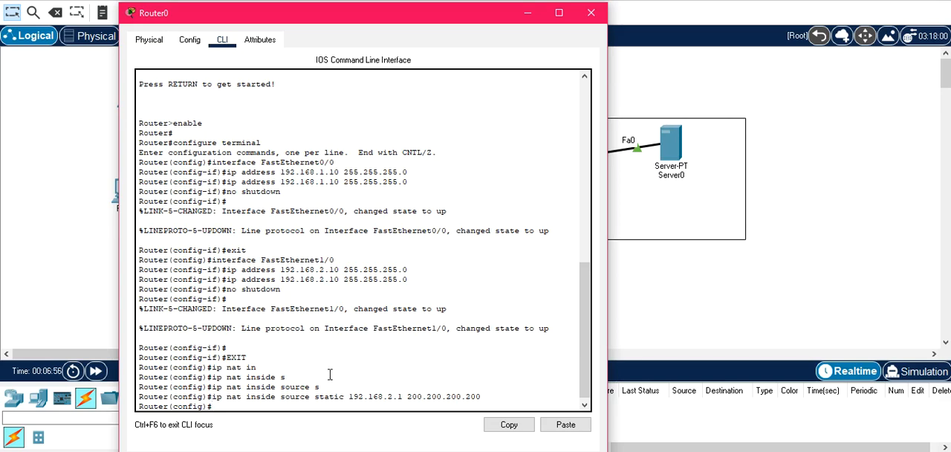
pyautogui.click(592, 15)
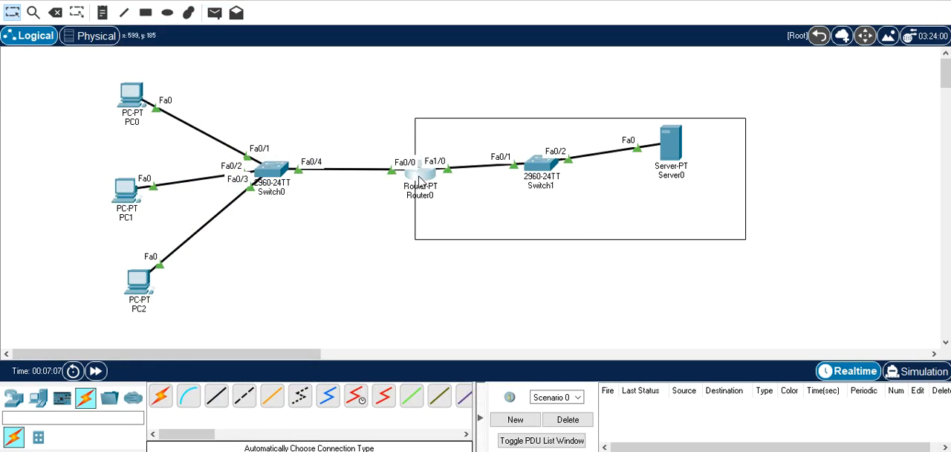
# Reopen Router0's command line and enter interface configuration mode for FastEthernet 1/0
pyautogui.moveTo(420, 179)
pyautogui.moveTo(408, 185)
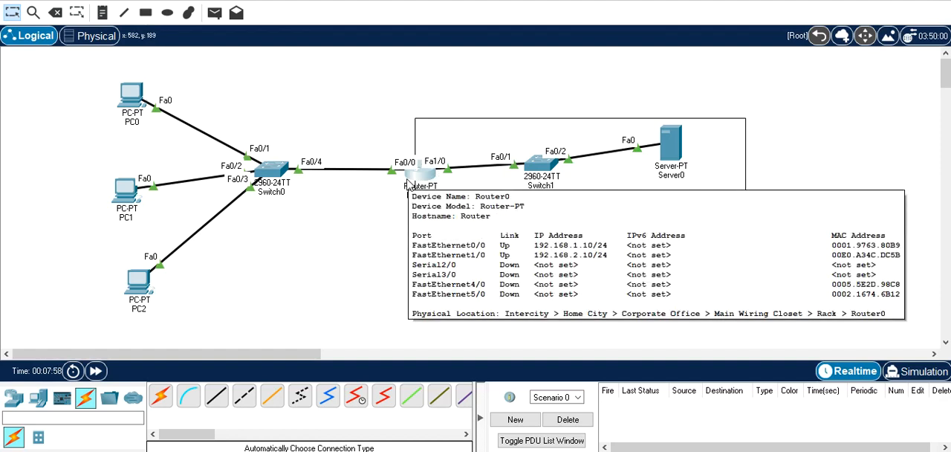
pyautogui.click(416, 180)
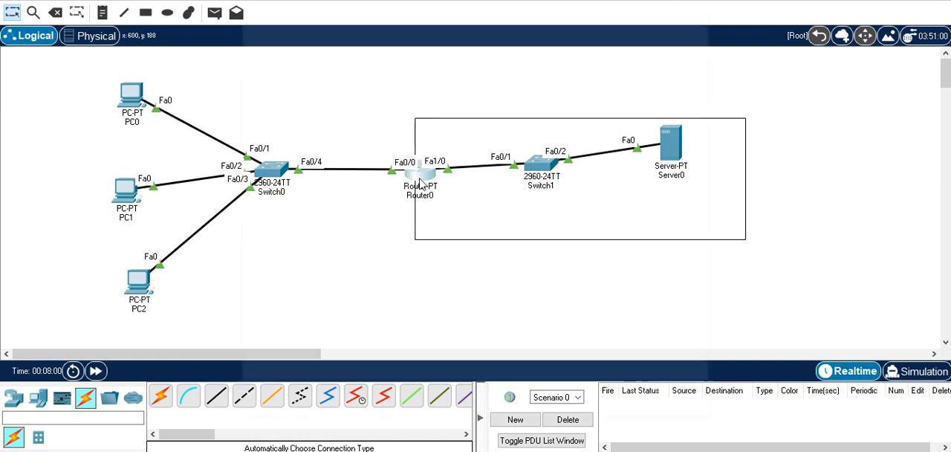
pyautogui.write('I')
pyautogui.write('N')
pyautogui.press('Tab')
pyautogui.write('D')
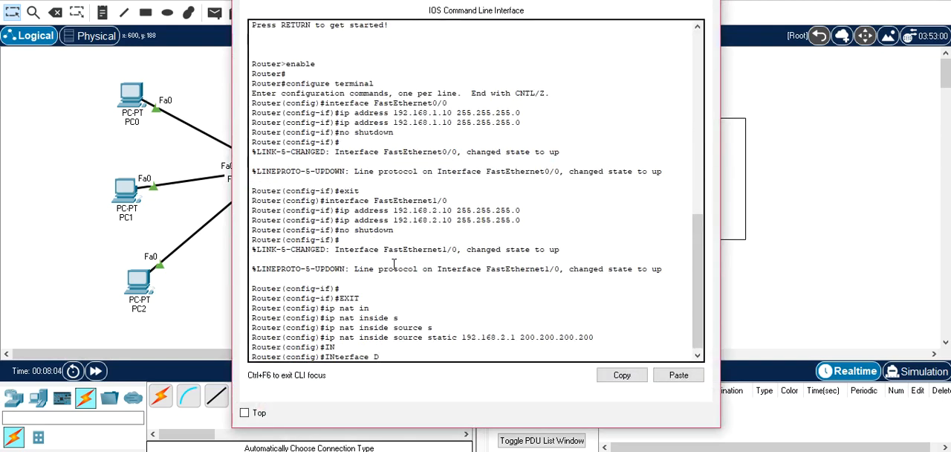
pyautogui.press('Tab')
pyautogui.write('1/0')
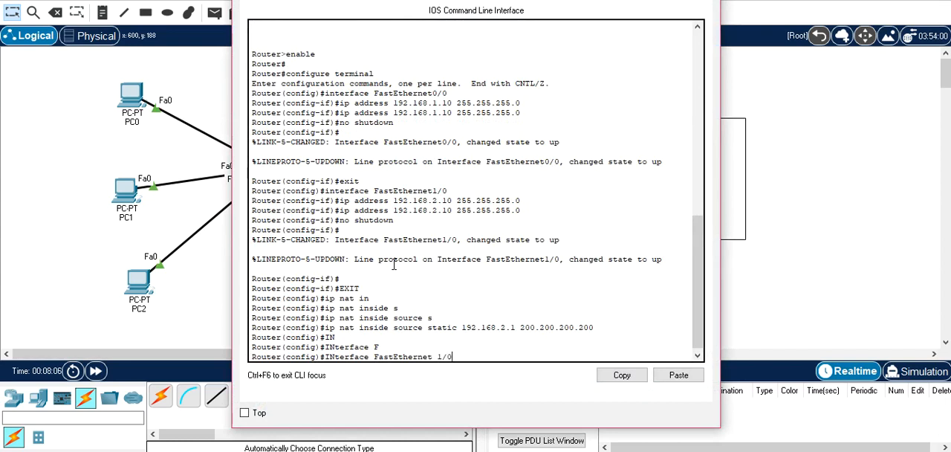
pyautogui.press('Return')
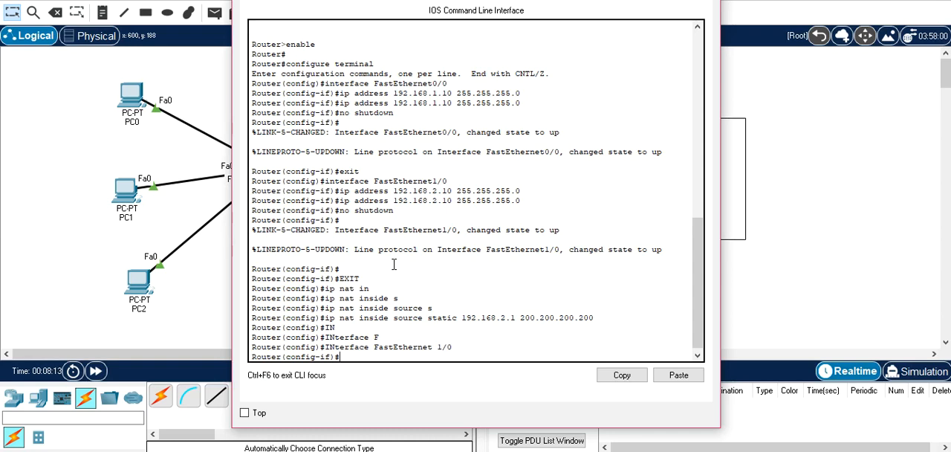
# Mark FastEthernet 1/0 as the NAT inside interface with "ip nat inside" and exit its interface configuration
pyautogui.write('ip na')
pyautogui.press('Tab')
pyautogui.write('in')
pyautogui.press('Tab')
pyautogui.press('Return')
pyautogui.write('exit')
pyautogui.press('Return')
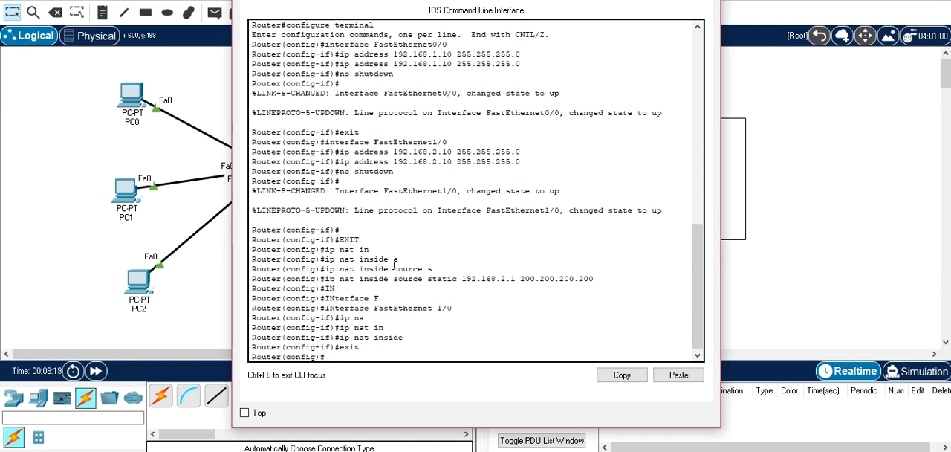
# Enter interface configuration mode for Router0's FastEthernet 0/0
pyautogui.write('in')
pyautogui.press('Tab')
pyautogui.write('f')
pyautogui.press('Tab')
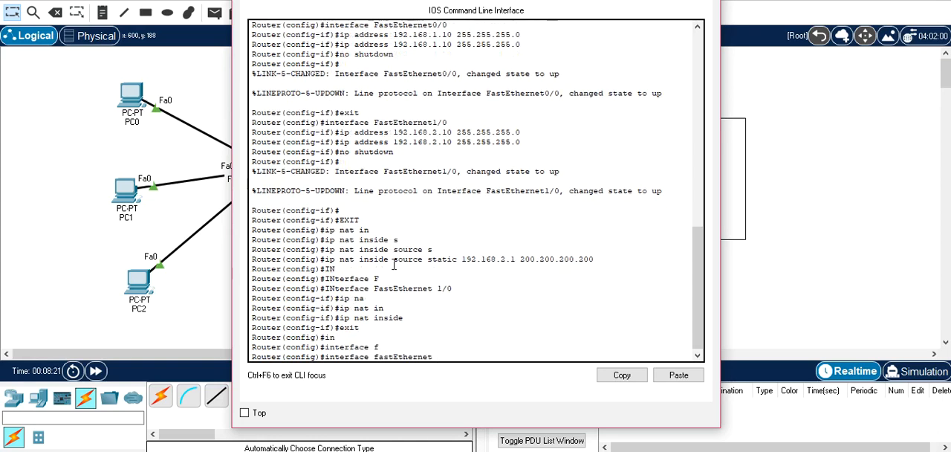
pyautogui.write('0/0')
pyautogui.press('Return')
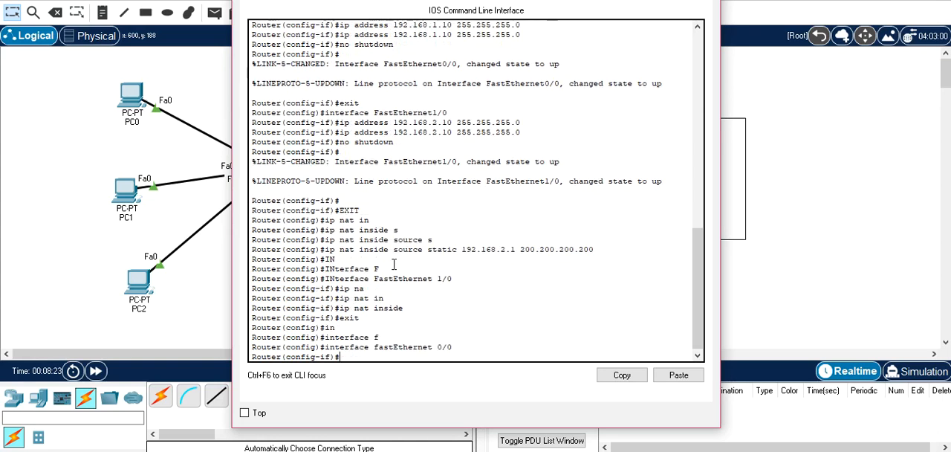
# Mark FastEthernet 0/0 as the NAT outside interface with "ip nat outside", exit its configuration and close the router window
pyautogui.moveTo(478, 0); pyautogui.dragTo(532, 0)
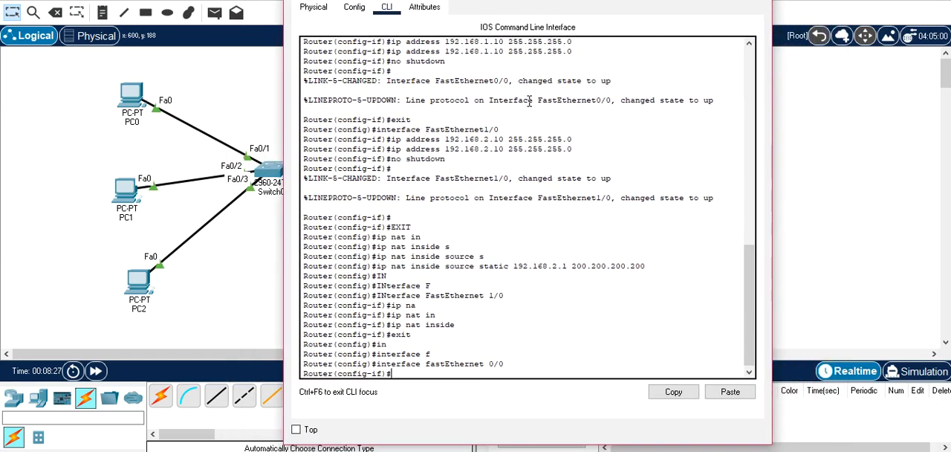
pyautogui.write('ip nat')
pyautogui.press('Tab')
pyautogui.write('ou')
pyautogui.press('Tab')
pyautogui.press('Return')
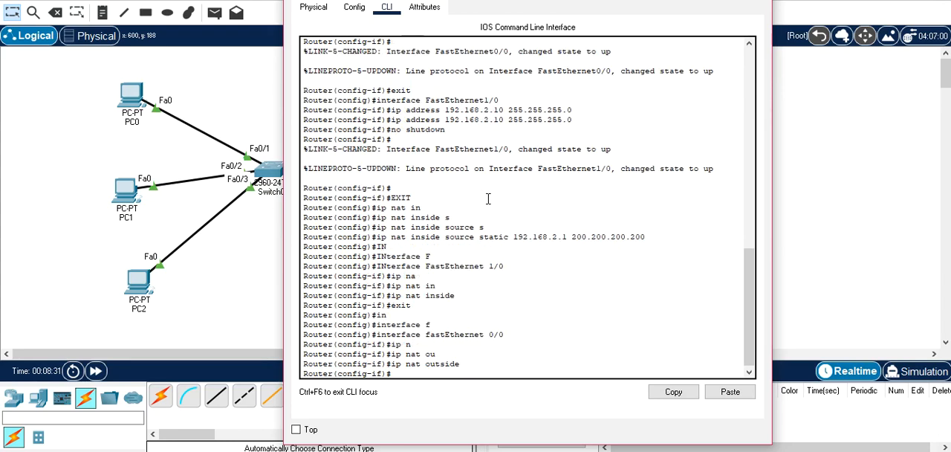
pyautogui.write('exit')
pyautogui.press('Return')
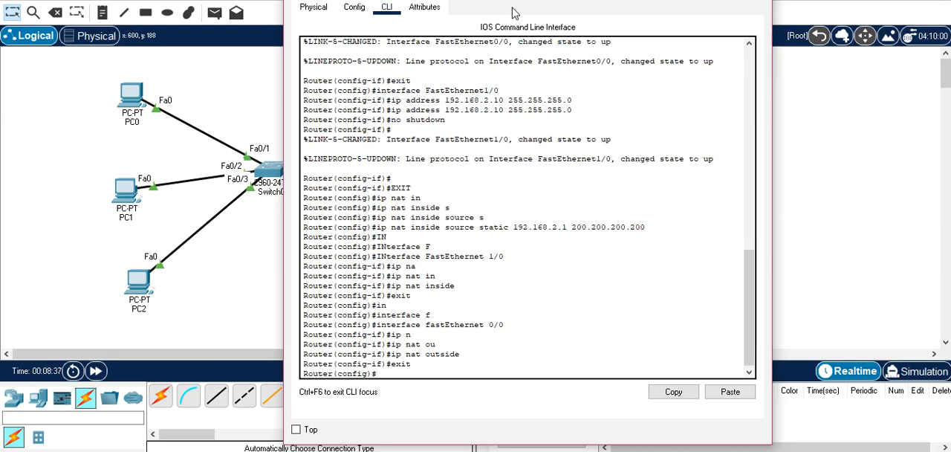
pyautogui.moveTo(526, 0); pyautogui.dragTo(423, 0)
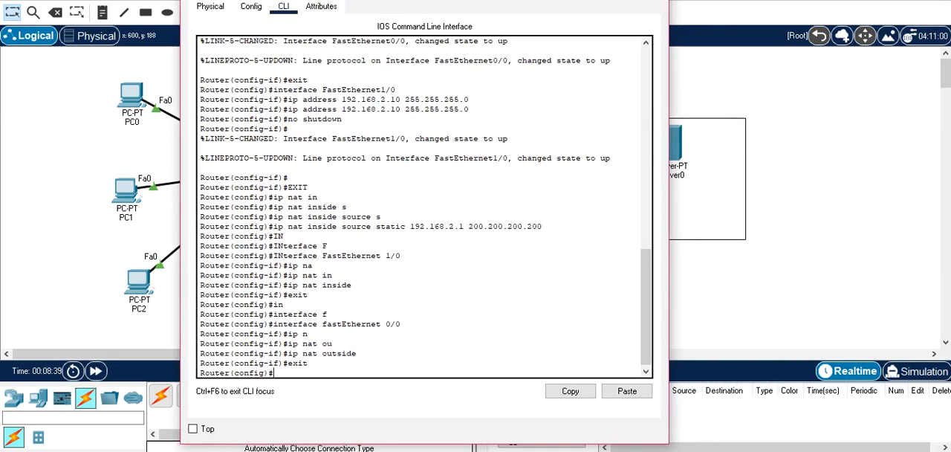
pyautogui.click(653, 0)
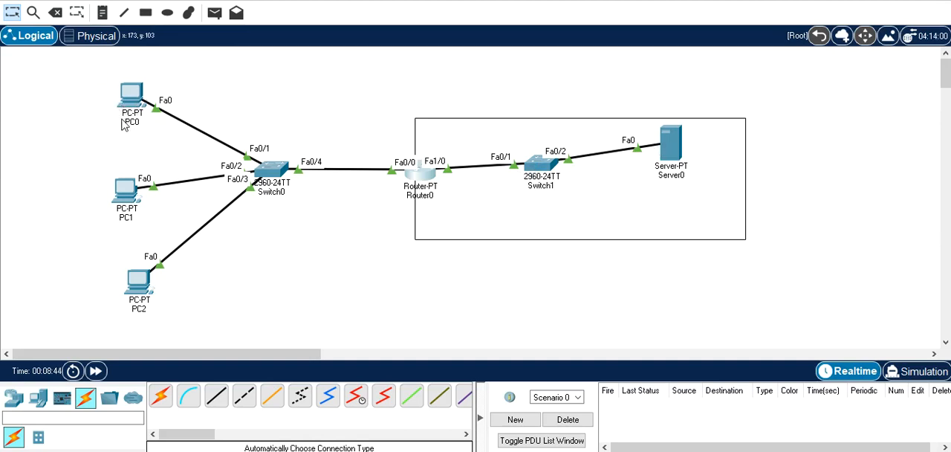
# Ping 200.200.200.200 twice from PC0's command prompt to test the static NAT mapping
pyautogui.moveTo(123, 123)
pyautogui.click(130, 95)
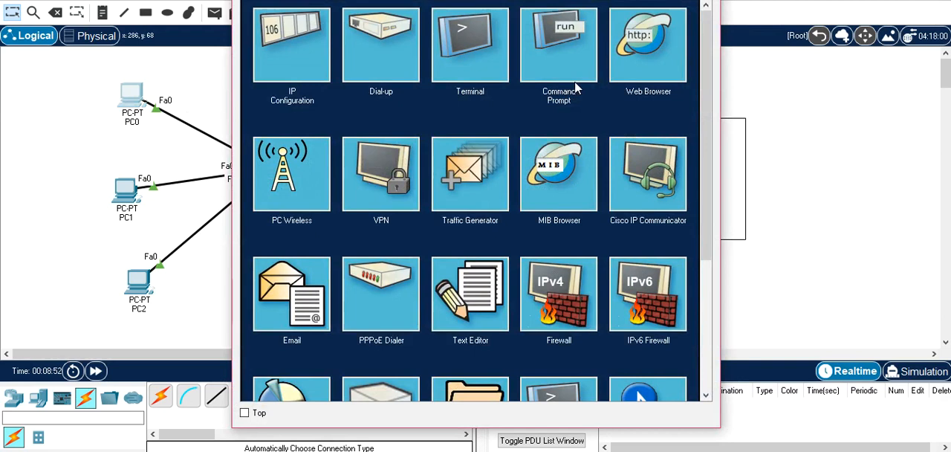
pyautogui.click(564, 69)
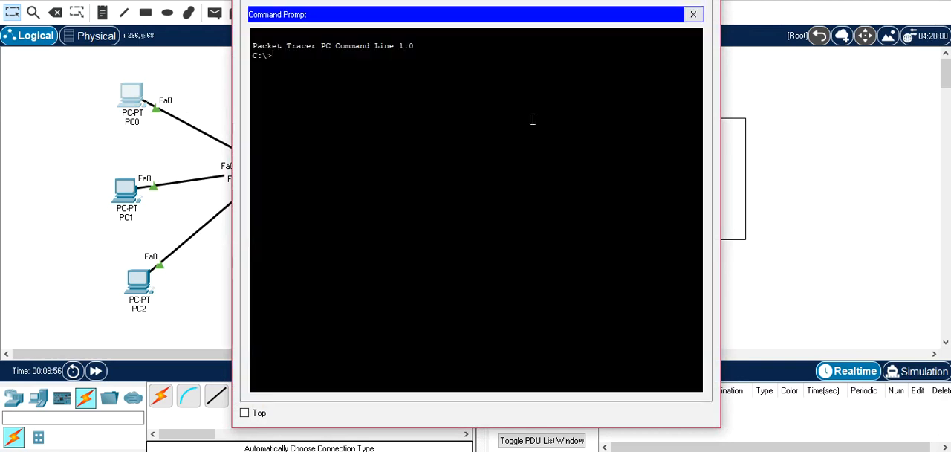
pyautogui.write('ping 200.200.200')
pyautogui.press('Return')
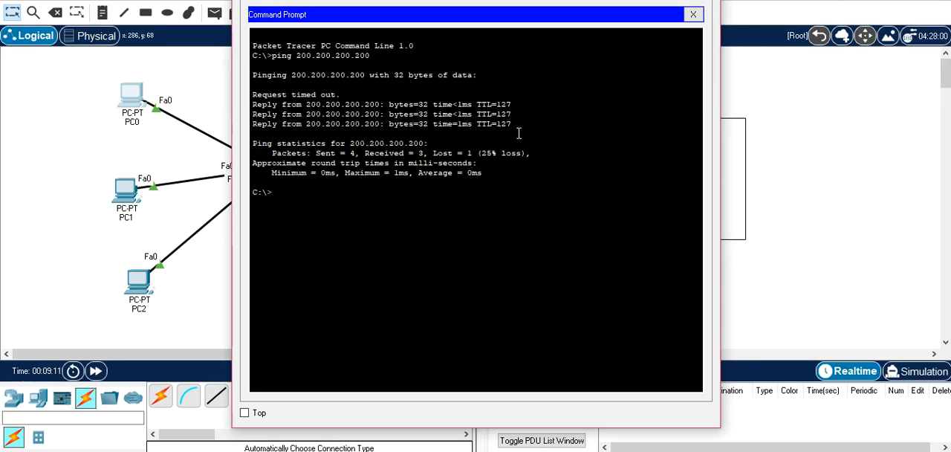
pyautogui.press('Up')
pyautogui.press('Return')
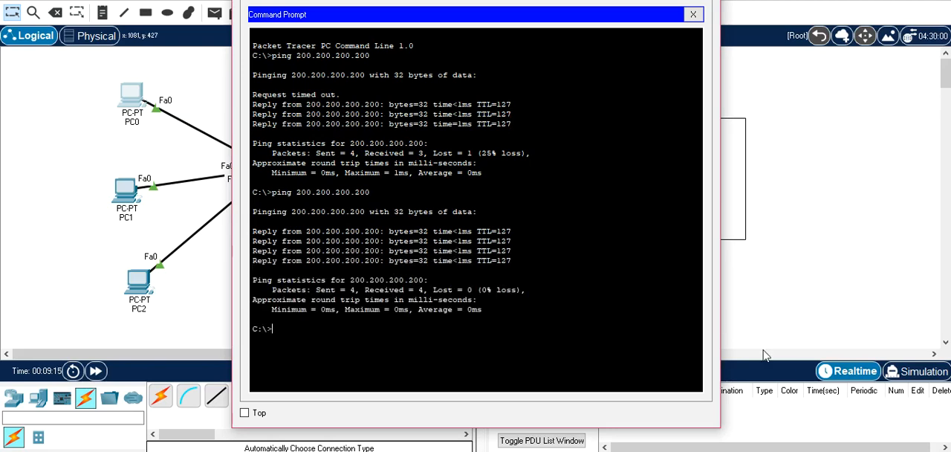
# Switch to simulation mode, rerun the ping to 200.200.200.200 from PC0's command prompt and return to the topology
pyautogui.click(915, 371)
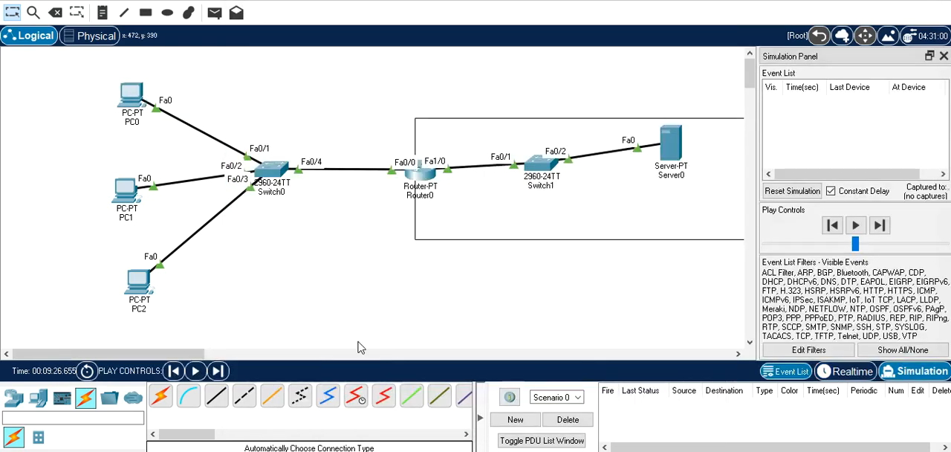
pyautogui.click(134, 97)
pyautogui.press('Up')
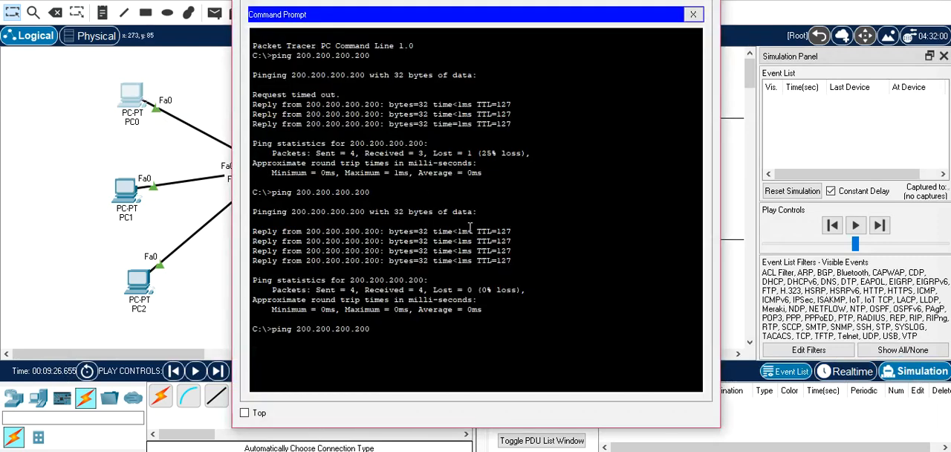
pyautogui.press('Return')
pyautogui.click(80, 150)
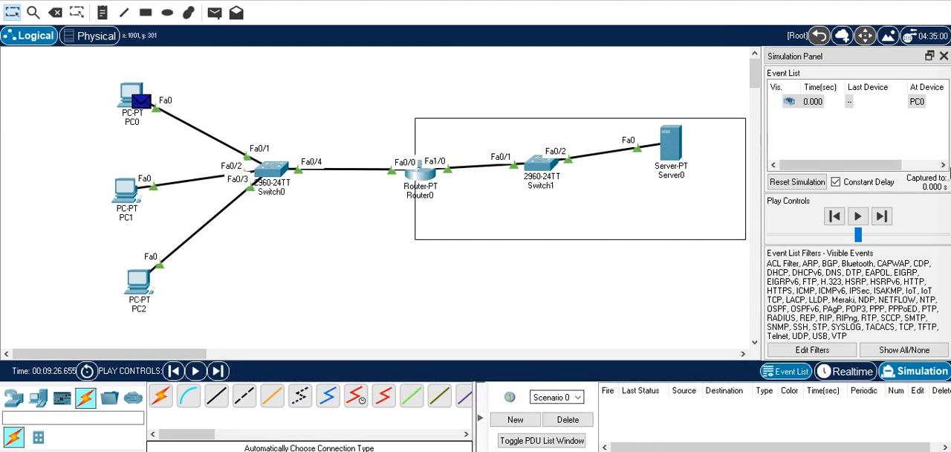
# Advance the simulation until the ping request reaches Router0 and examine the source and destination addresses in its inbound and outbound layers
pyautogui.click(882, 216)
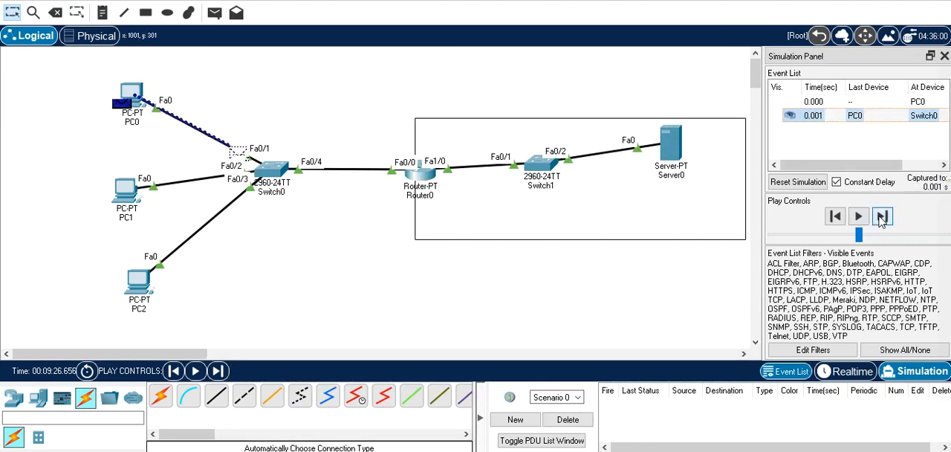
pyautogui.click(882, 216)
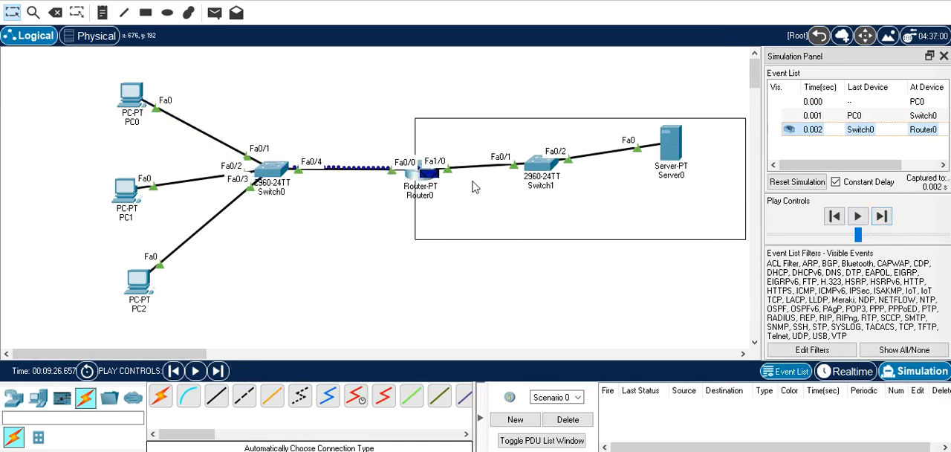
pyautogui.moveTo(430, 179)
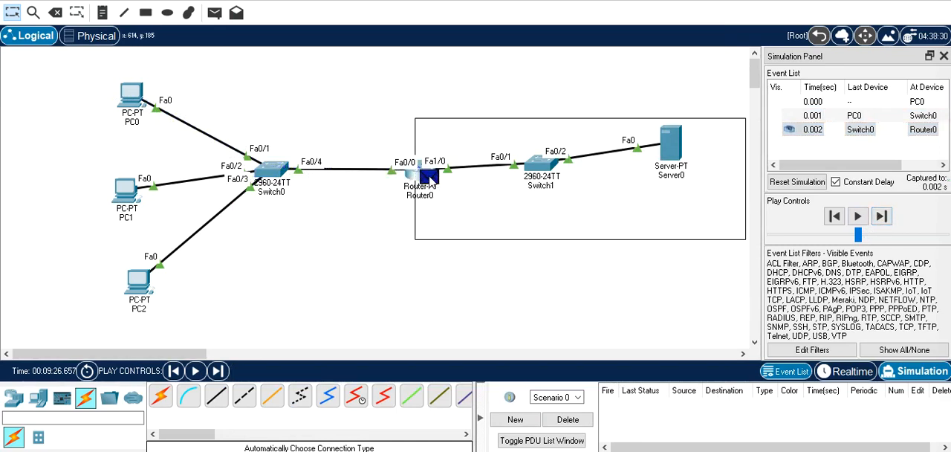
pyautogui.click(430, 178)
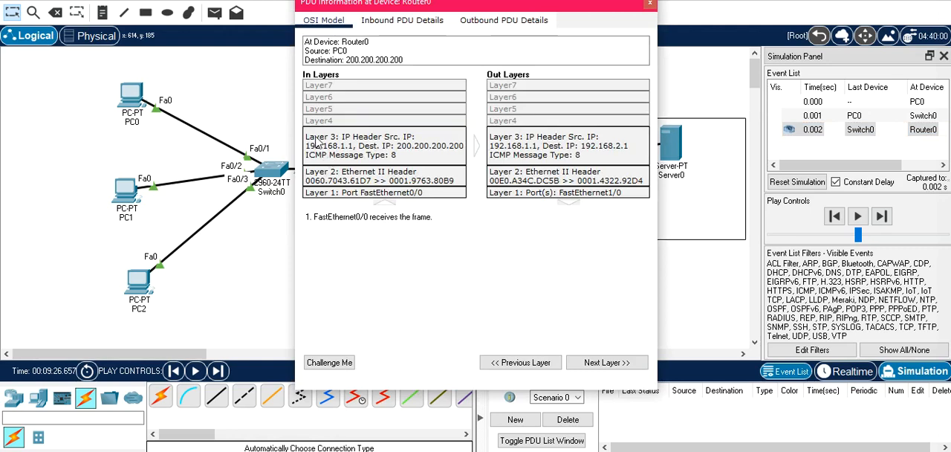
pyautogui.moveTo(487, 9); pyautogui.dragTo(444, 27)
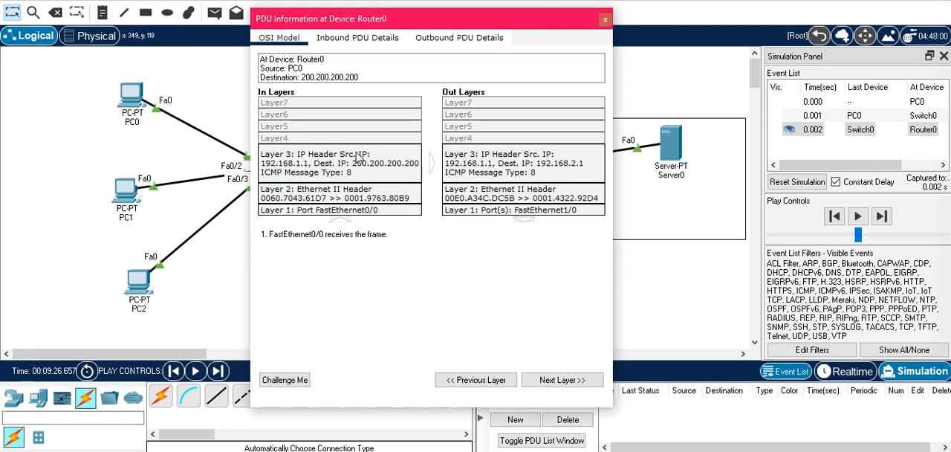
pyautogui.moveTo(414, 22); pyautogui.dragTo(438, 33)
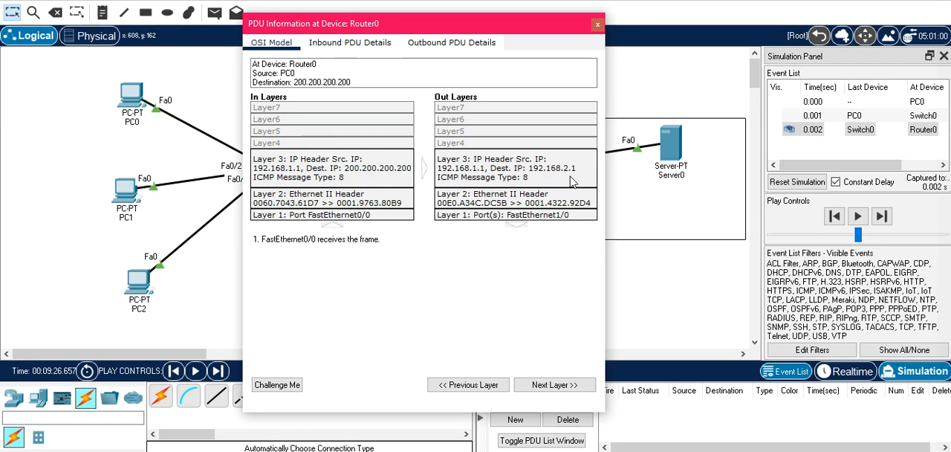
pyautogui.click(597, 23)
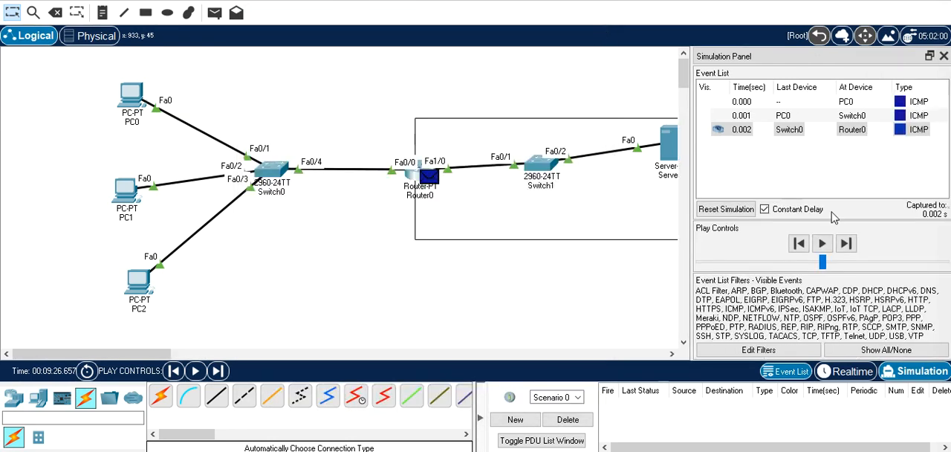
# Advance the simulation event by event until the server's reply returns to Router0
pyautogui.click(847, 245)
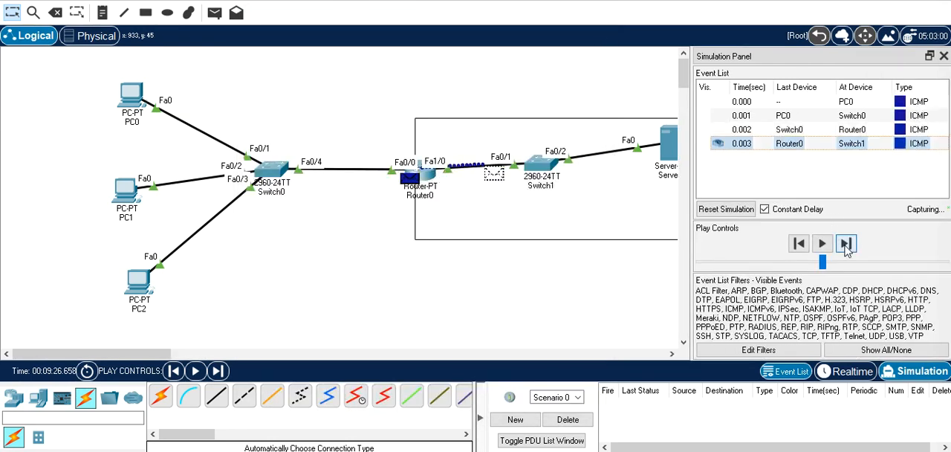
pyautogui.click(847, 245)
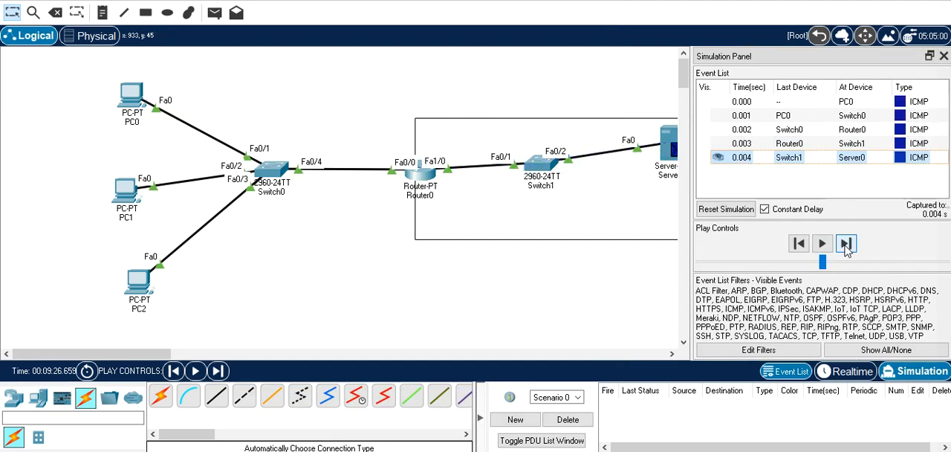
pyautogui.click(846, 244)
pyautogui.click(846, 245)
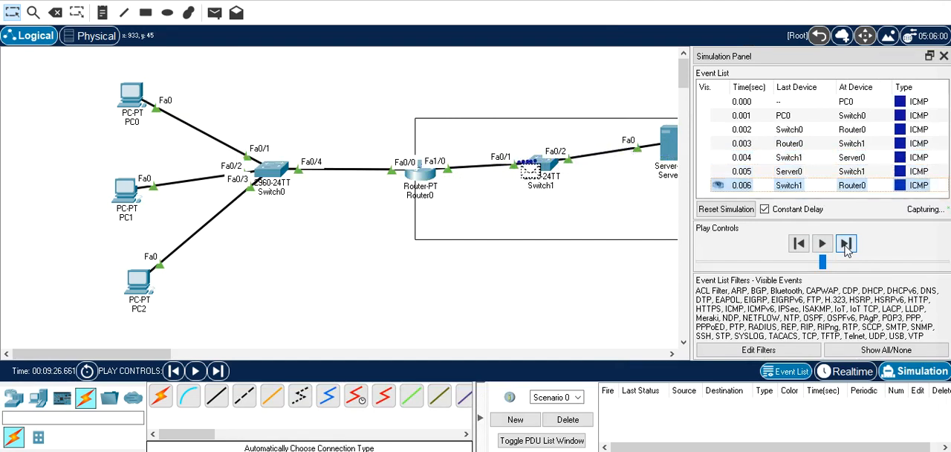
# Examine the inbound and outbound IP headers of the reply at Router0, close its PDU details and delete the current scenario
pyautogui.click(429, 177)
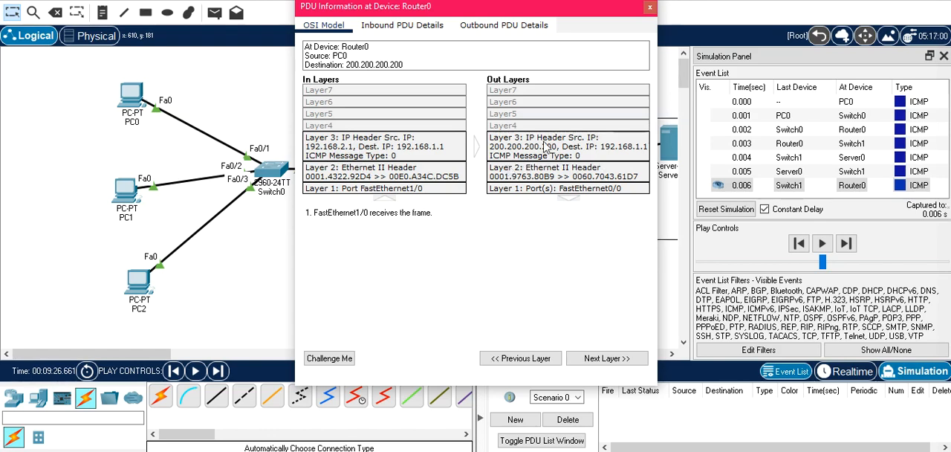
pyautogui.moveTo(452, 13); pyautogui.dragTo(372, 35)
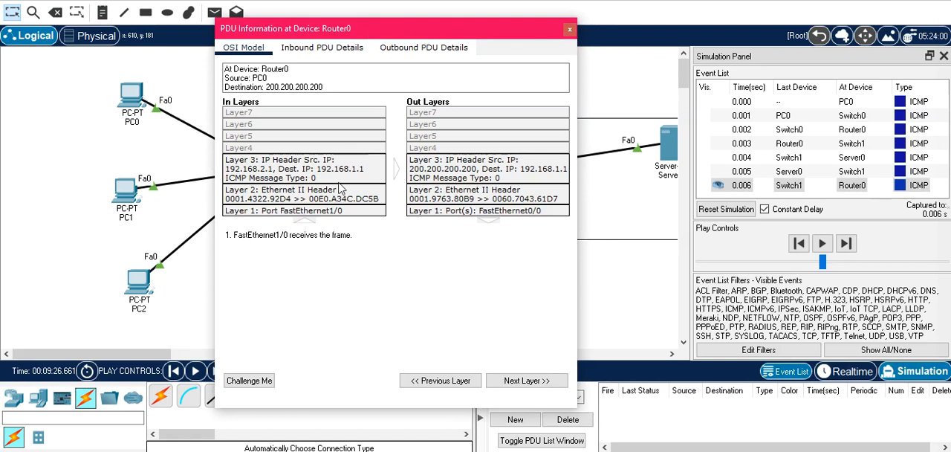
pyautogui.click(570, 31)
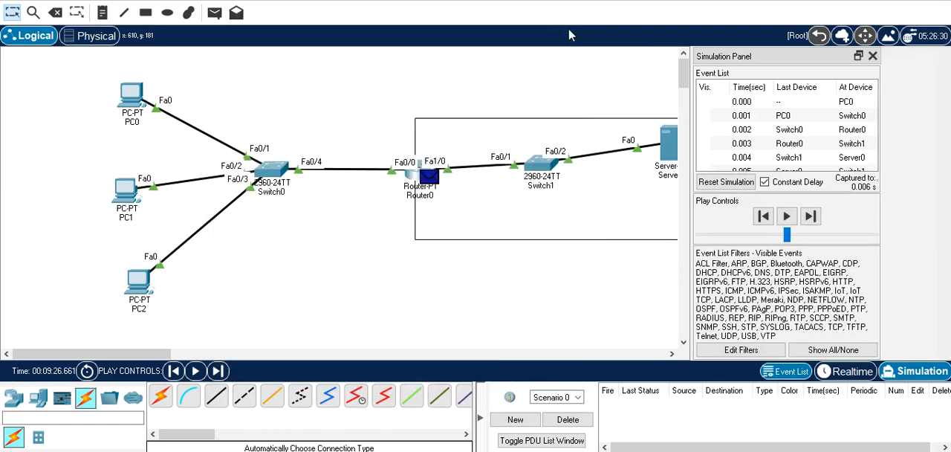
pyautogui.click(568, 420)
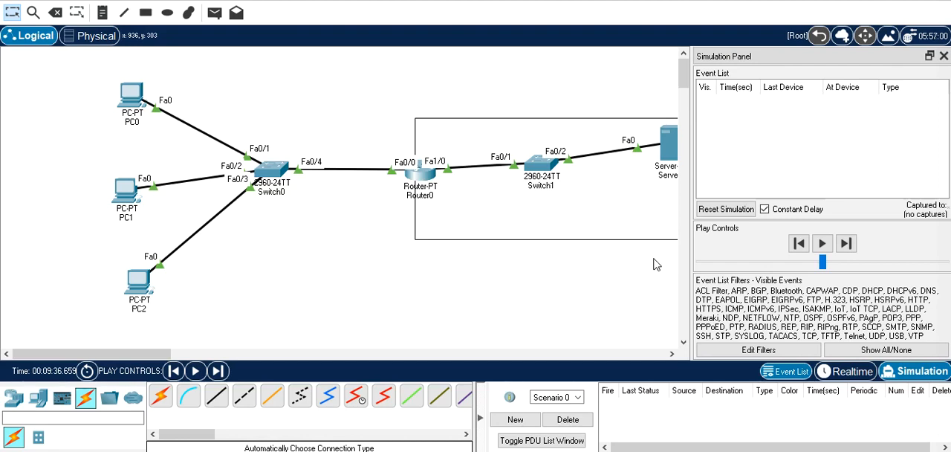
# Remove Router0's static NAT mapping with "no ip nat inside source static 192.168.2.1 200.200.200.200"
pyautogui.click(423, 175)
pyautogui.write('exit')
pyautogui.press('Up')
pyautogui.press('Up')
pyautogui.press('Up')
pyautogui.press('Up')
pyautogui.press('Up')
pyautogui.press('Up')
pyautogui.press('Up')
pyautogui.press('Up')
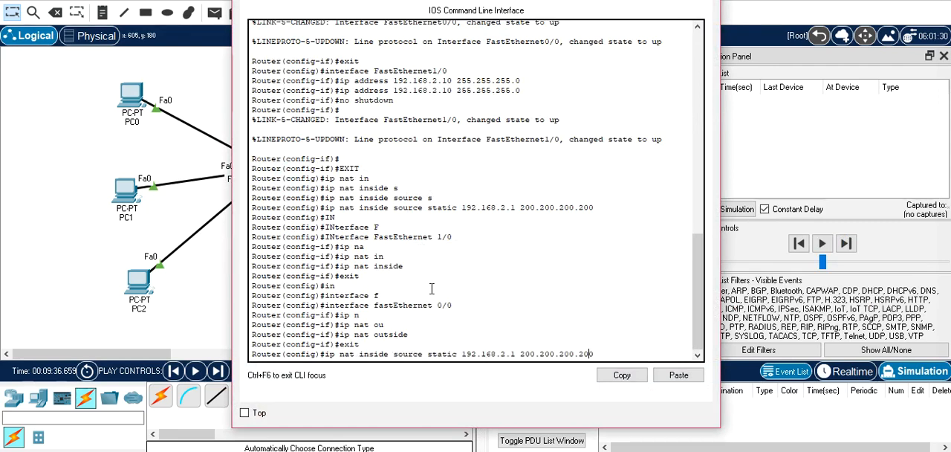
pyautogui.press('Left')
pyautogui.press('Left')
pyautogui.press('Left')
pyautogui.press('Left')
pyautogui.press('Left')
pyautogui.press('Left')
pyautogui.press('Left')
pyautogui.press('Left')
pyautogui.press('Left')
pyautogui.press('Left')
pyautogui.press('Left')
pyautogui.press('Left')
pyautogui.press('Left')
pyautogui.press('Left')
pyautogui.press('Left')
pyautogui.press('Left')
pyautogui.press('Left')
pyautogui.press('Left')
pyautogui.press('Left')
pyautogui.press('Left')
pyautogui.write('NO')
pyautogui.press('Return')
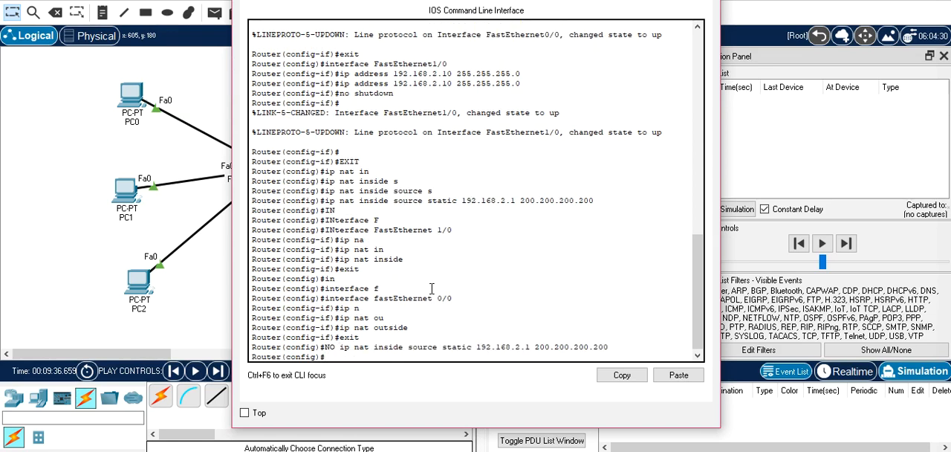
# Enter interface configuration mode for FastEthernet 1/0 on Router0
pyautogui.write('IN')
pyautogui.press('Tab')
pyautogui.write('F')
pyautogui.press('Tab')
pyautogui.write('1/0')
pyautogui.press('Return')
# Remove the NAT inside role from FastEthernet 1/0 with "no ip nat inside" and exit its interface configuration
pyautogui.write('no ip na')
pyautogui.press('Tab')
pyautogui.write('in')
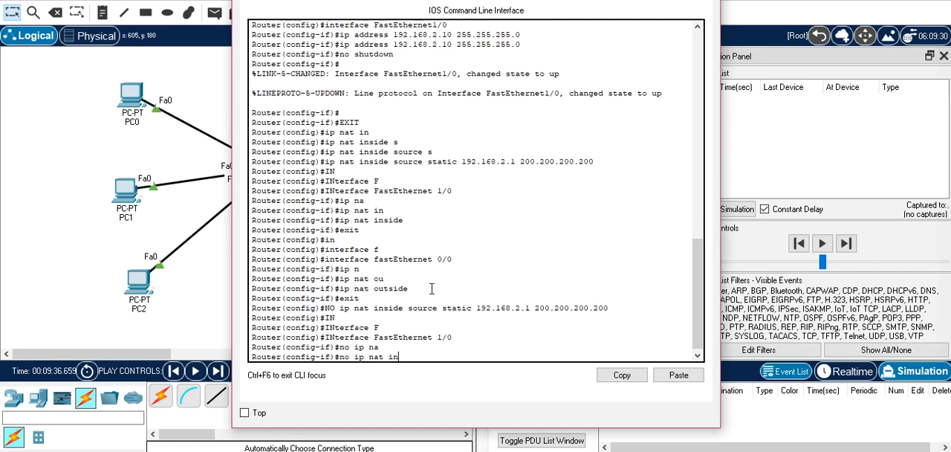
pyautogui.press('Tab')
pyautogui.press('Return')
pyautogui.write('exit')
pyautogui.press('Return')
# Enter interface configuration mode for FastEthernet 0/0 on Router0
pyautogui.write('in')
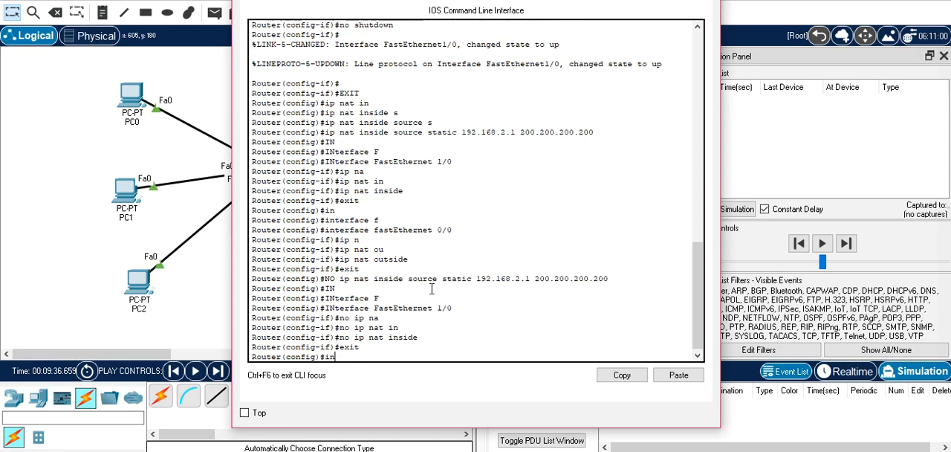
pyautogui.press('Tab')
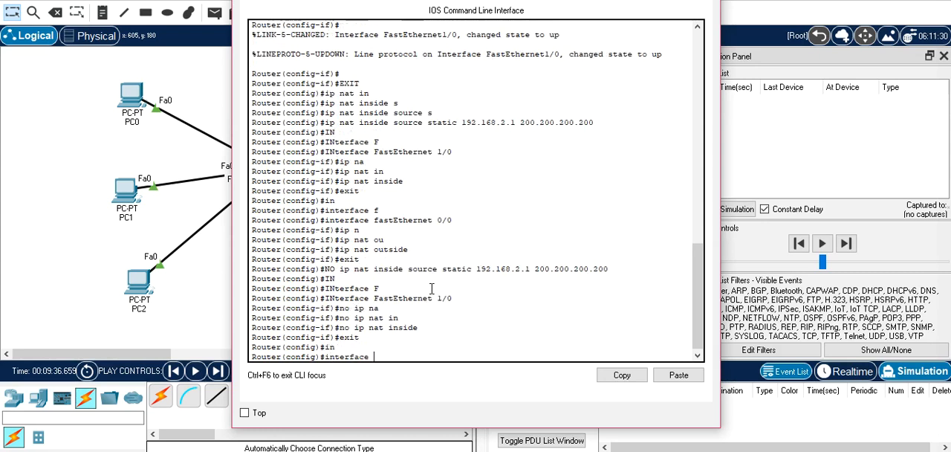
pyautogui.write('f')
pyautogui.press('Tab')
pyautogui.write('0')
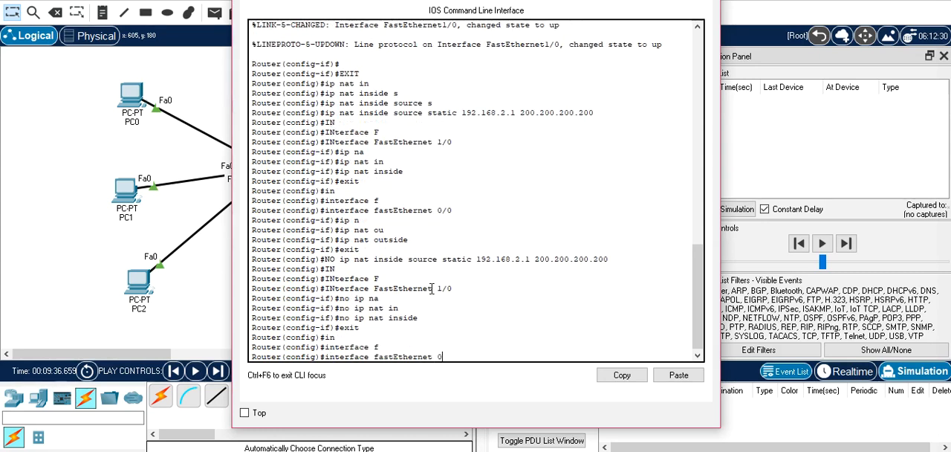
pyautogui.write('/0')
pyautogui.press('Return')
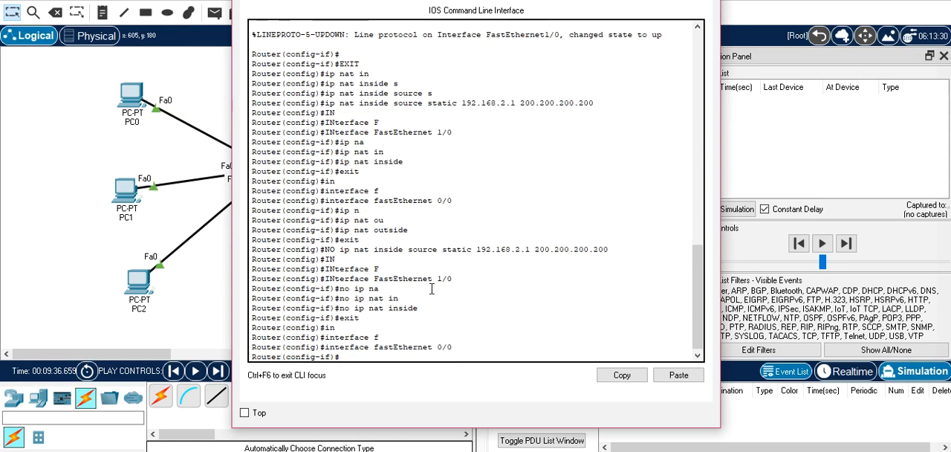
# Remove the NAT outside role from FastEthernet 0/0 with "no ip nat outside" and exit its interface configuration
pyautogui.write('no ip n')
pyautogui.press('Tab')
pyautogui.write('ou')
pyautogui.press('Tab')
pyautogui.press('Return')
pyautogui.write('exi')
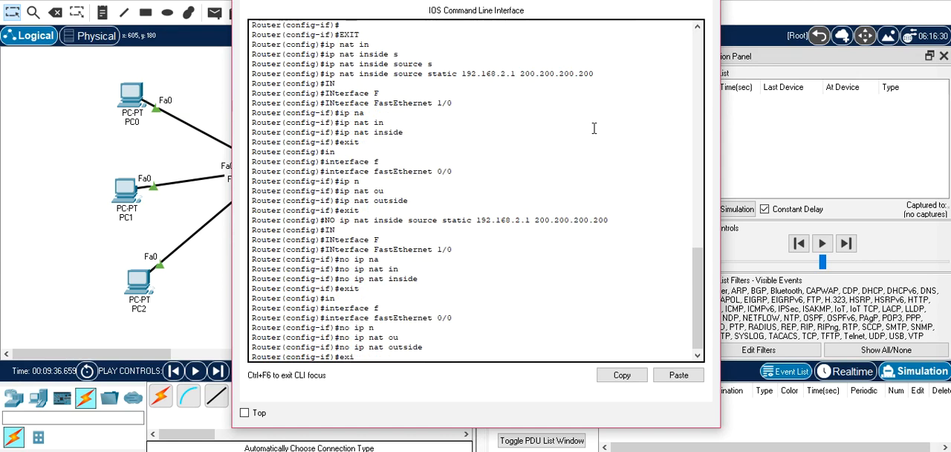
pyautogui.press('Tab')
pyautogui.press('Return')
pyautogui.press('Return')
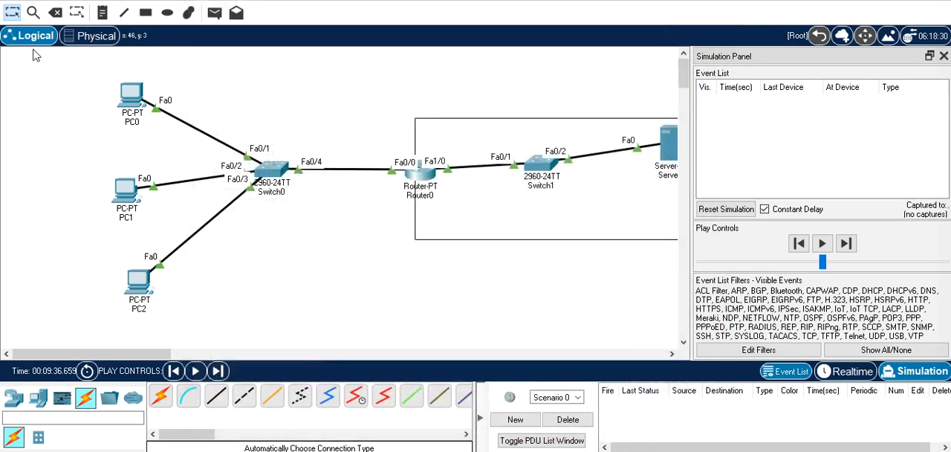
# Delete the rectangle enclosing Switch1 and Server0 from the topology
pyautogui.click(55, 12)
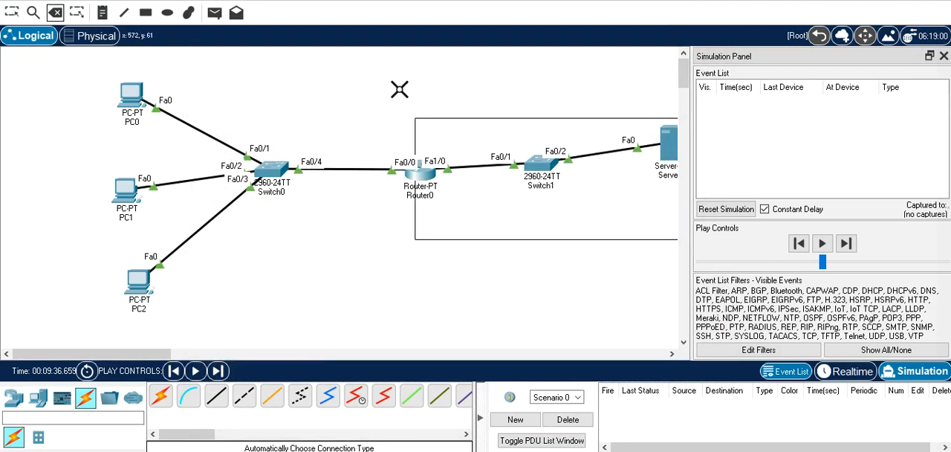
pyautogui.click(458, 120)
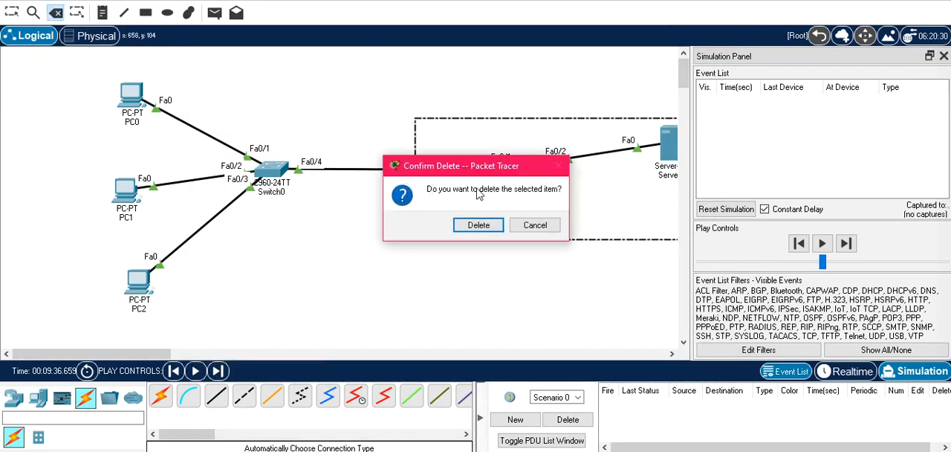
pyautogui.click(479, 224)
pyautogui.press('Escape')
# Draw an unfilled, black-outlined rectangle around PC0, PC1, PC2 and Switch0, ending at Router0
pyautogui.click(146, 13)
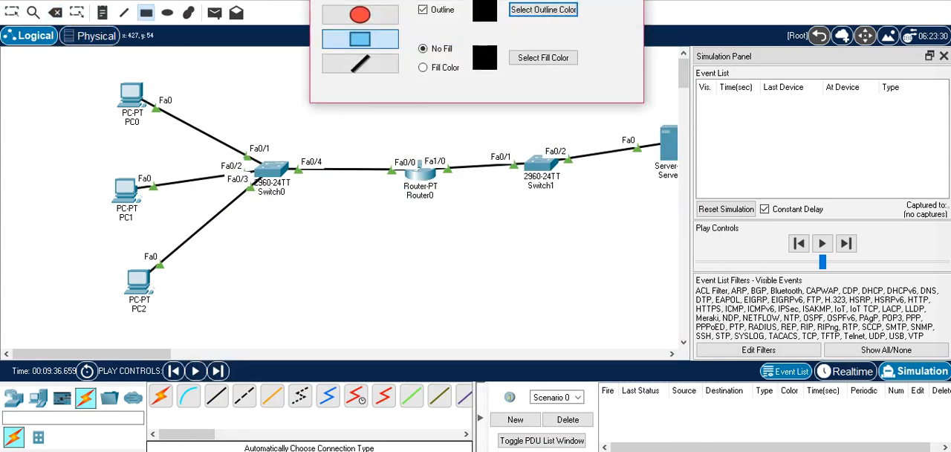
pyautogui.moveTo(75, 69)
pyautogui.mouseDown()
pyautogui.moveTo(251, 297)
pyautogui.moveTo(411, 326)
pyautogui.mouseUp()
pyautogui.press('Escape')
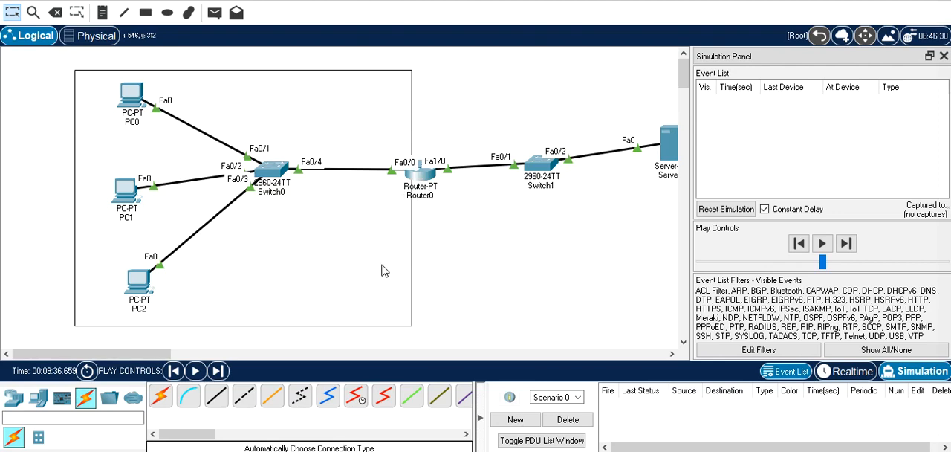
# Try to define a NAT pool named ssi on Router0 with "ip nat pool ssi", and recall the command for completion
pyautogui.click(420, 179)
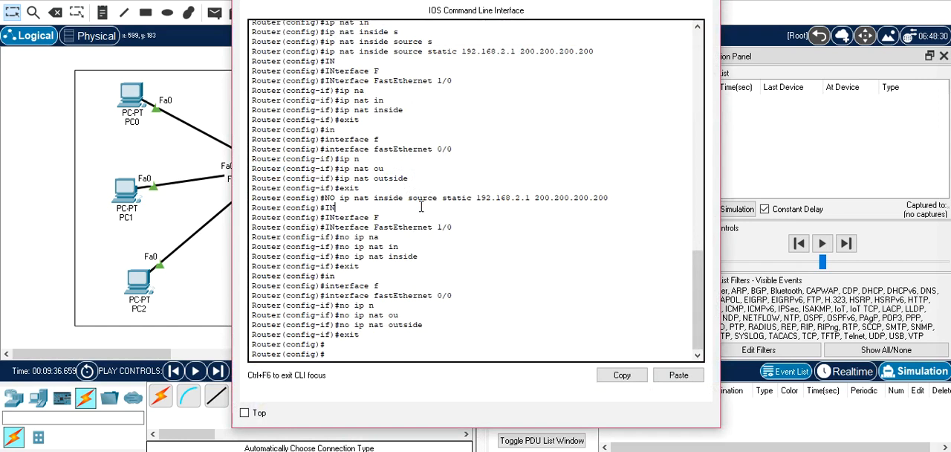
pyautogui.click(421, 206)
pyautogui.write('ip n')
pyautogui.press('Tab')
pyautogui.write('a')
pyautogui.press('Tab')
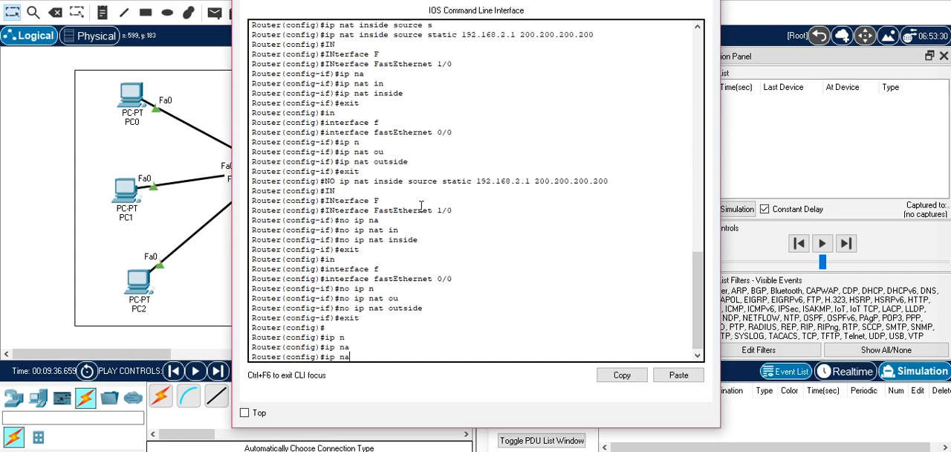
pyautogui.write('t')
pyautogui.press('Tab')
pyautogui.write('p')
pyautogui.press('Tab')
pyautogui.write('ool')
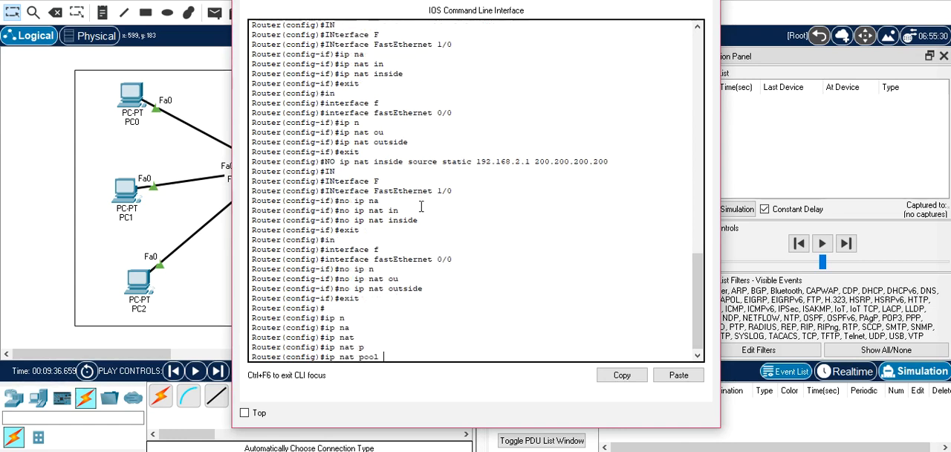
pyautogui.write(' ssi')
pyautogui.press('Return')
pyautogui.press('Up')
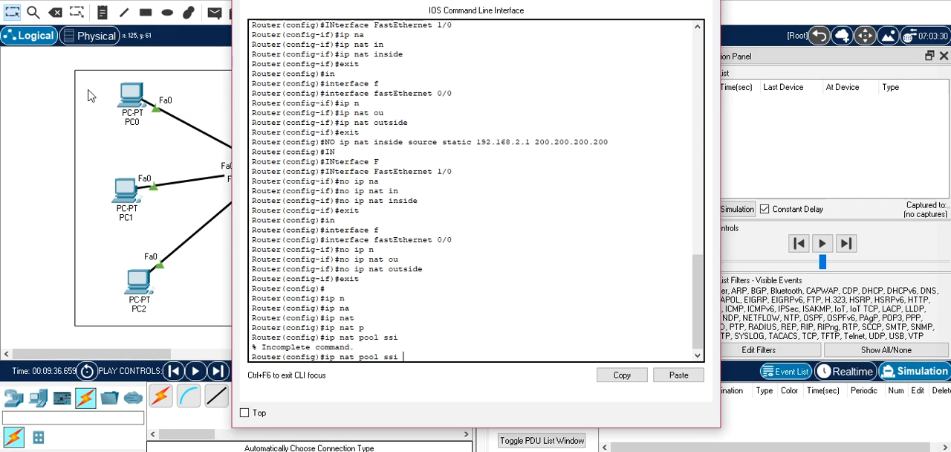
# Check PC0's IP configuration for its address, subnet mask and default gateway, and close its window
pyautogui.click(130, 114)
pyautogui.click(131, 101)
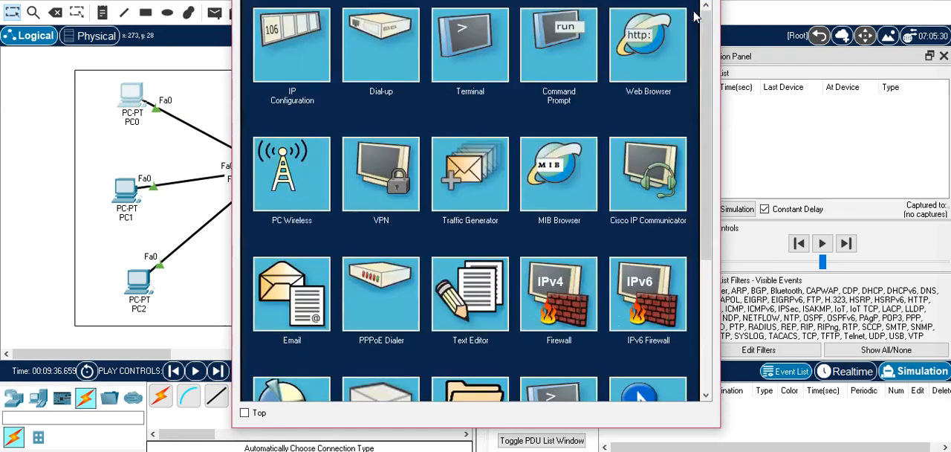
pyautogui.click(278, 55)
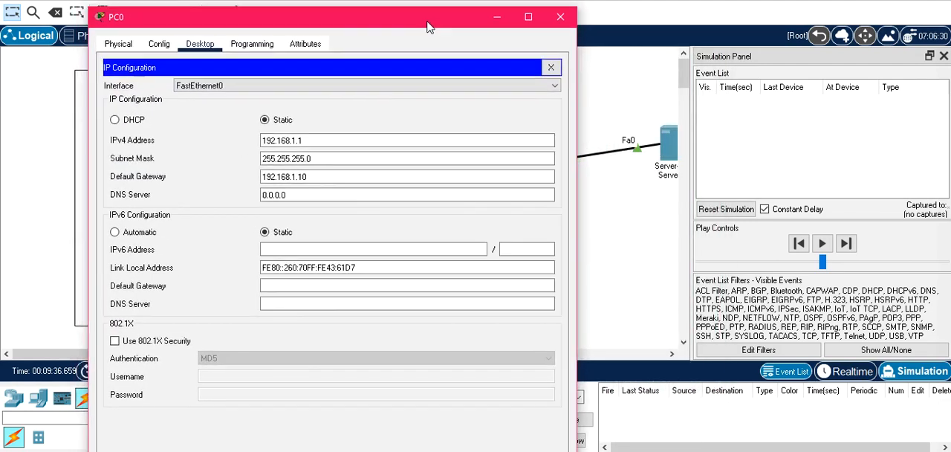
pyautogui.moveTo(520, 25); pyautogui.dragTo(570, 37)
pyautogui.click(570, 37)
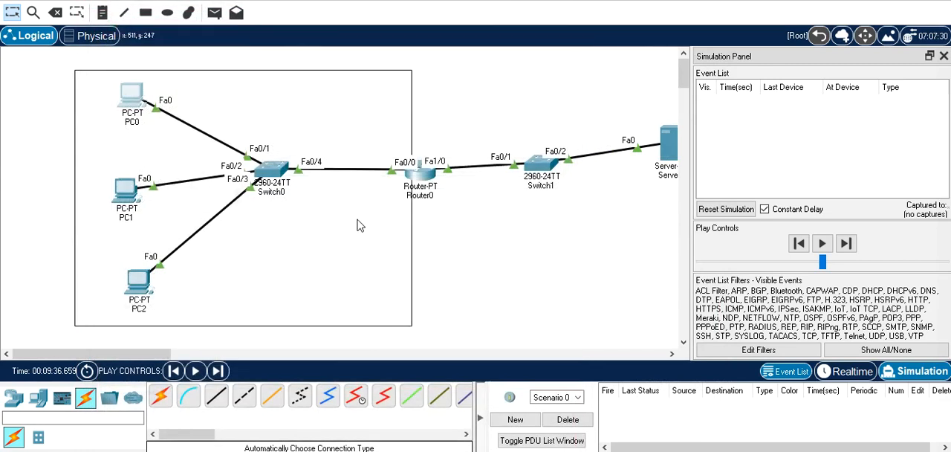
# Define the NAT pool ssi on Router0 with range 200.200.200.1 to 200.200.200.254 and netmask 255.255.255.0
pyautogui.click(422, 176)
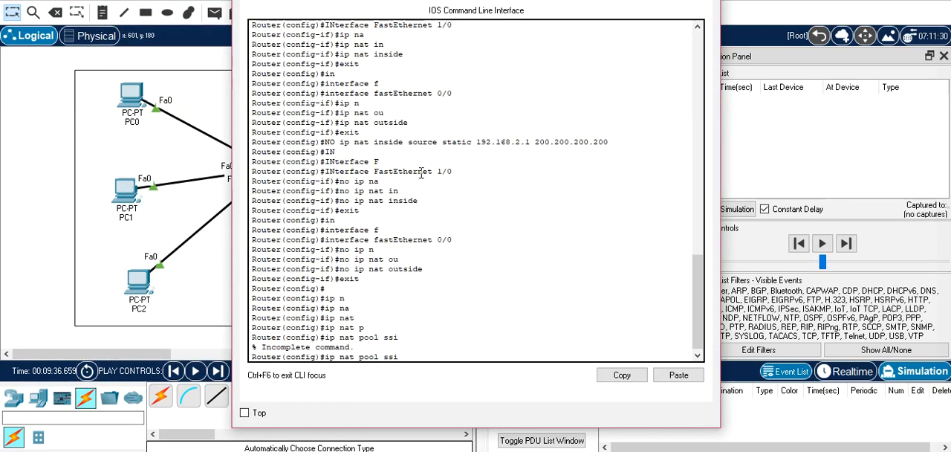
pyautogui.click(94, 93)
pyautogui.click(78, 155)
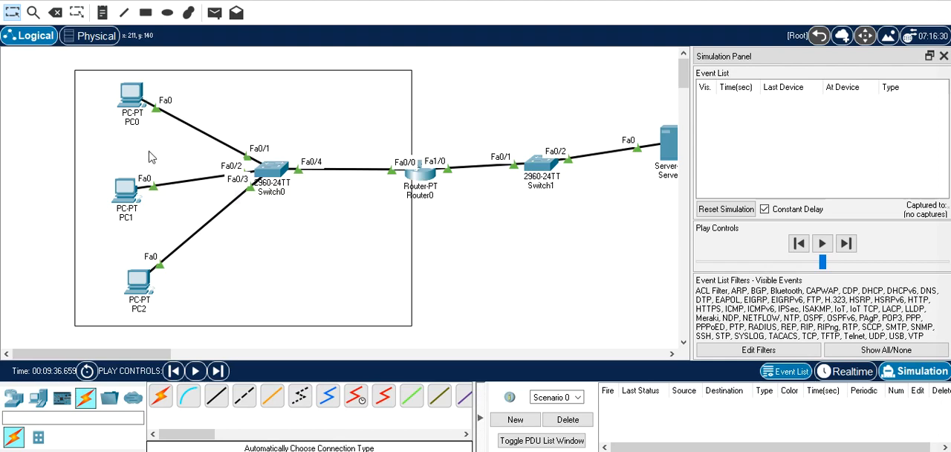
pyautogui.moveTo(425, 189)
pyautogui.click(421, 173)
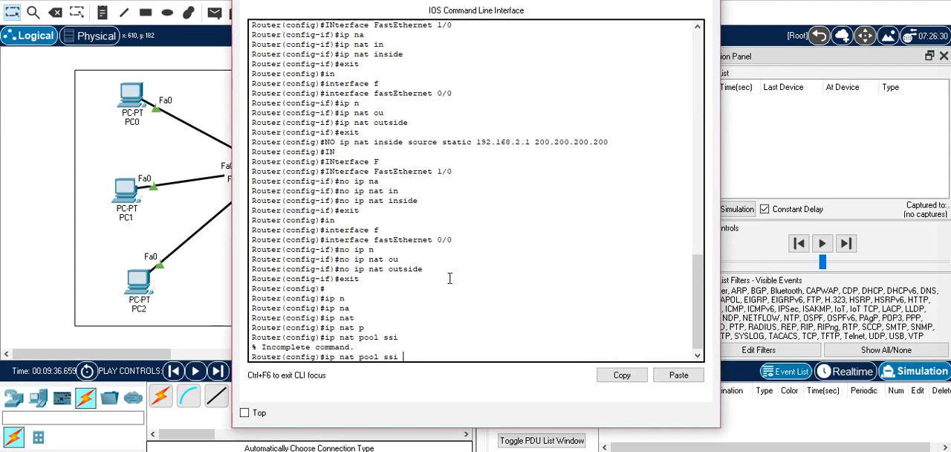
pyautogui.write('00.200.200.1 200.200.200.254 N')
pyautogui.press('Tab')
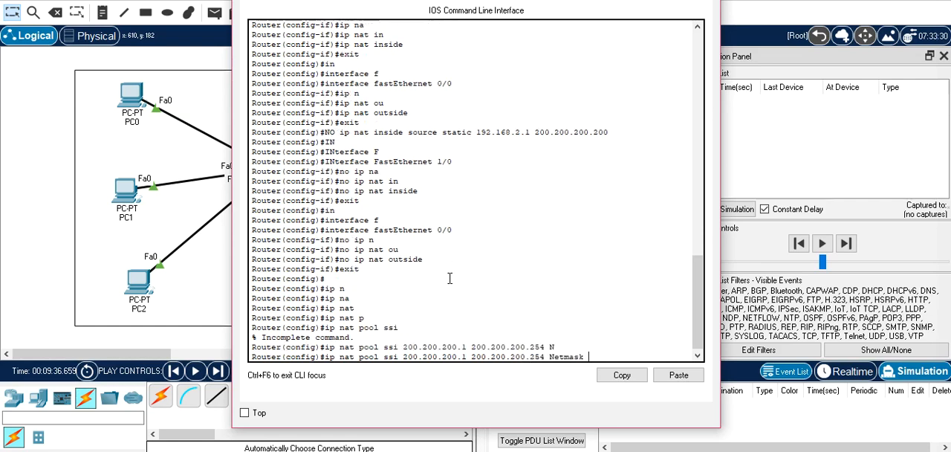
pyautogui.write('255.255.255.0')
pyautogui.press('Return')
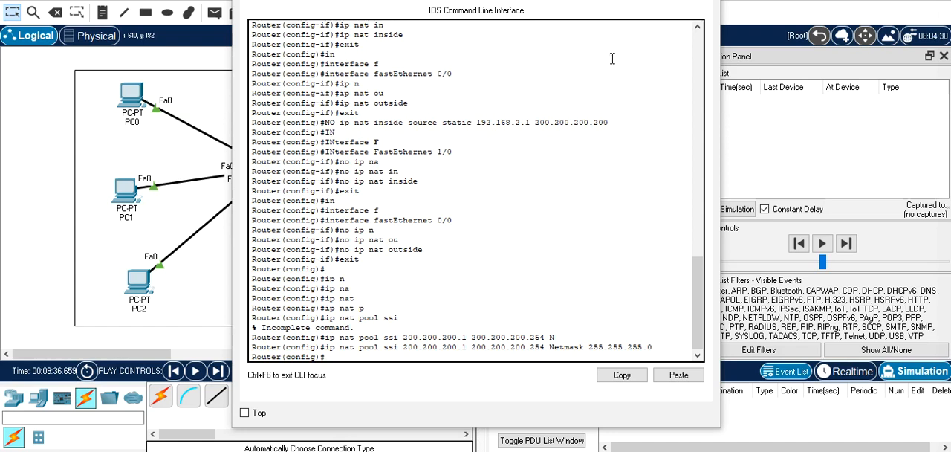
# Create an extended access list named prive on Router0 with "ip access-list extended prive"
pyautogui.click(524, 336)
pyautogui.write('ip')
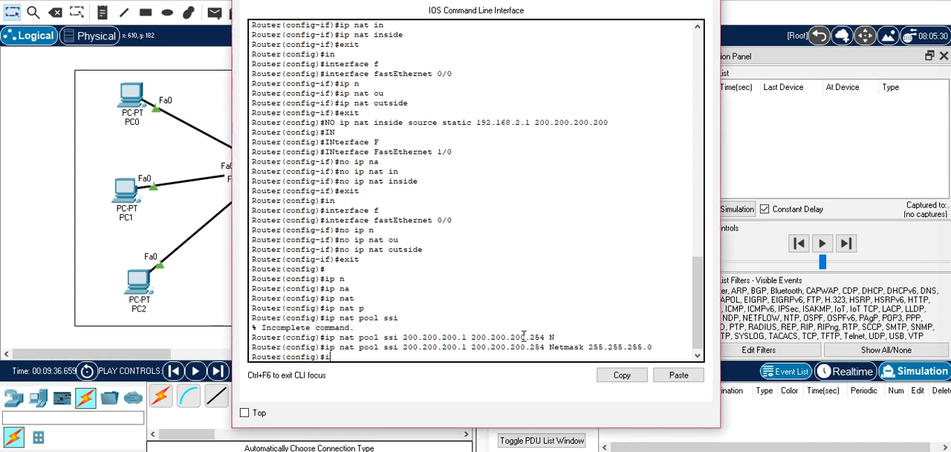
pyautogui.press('Tab')
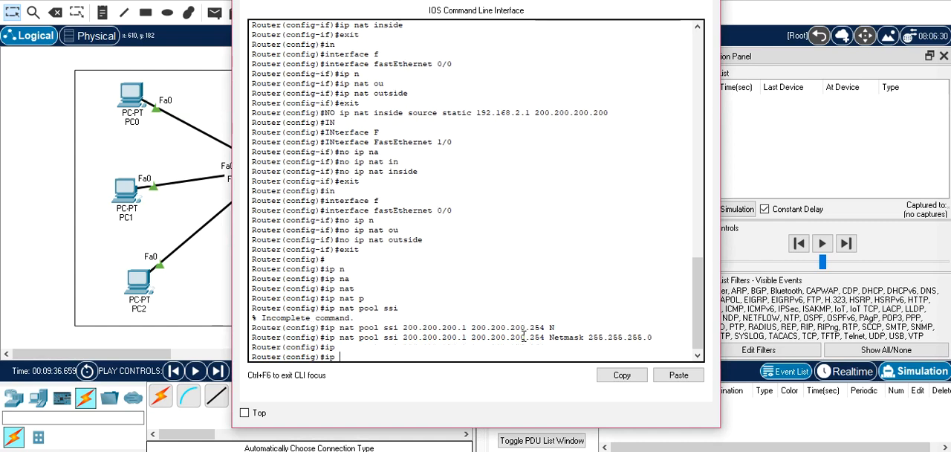
pyautogui.write('a')
pyautogui.press('Tab')
pyautogui.write('e')
pyautogui.press('Tab')
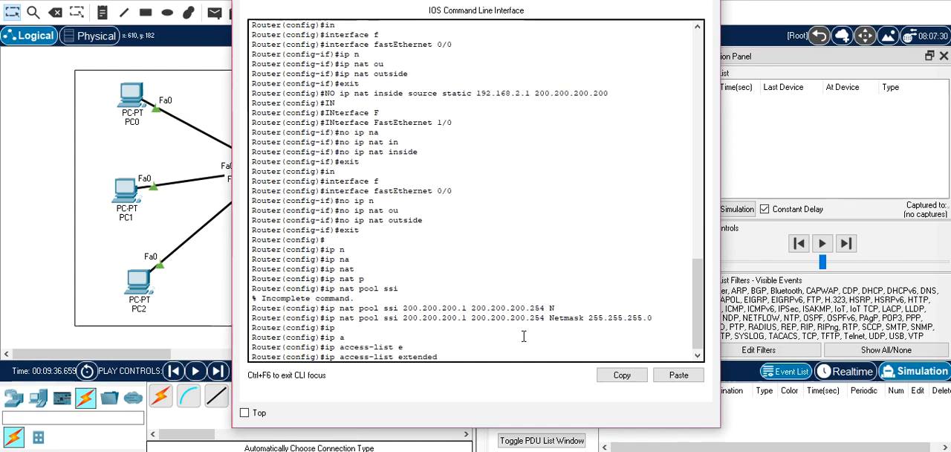
pyautogui.write('prive')
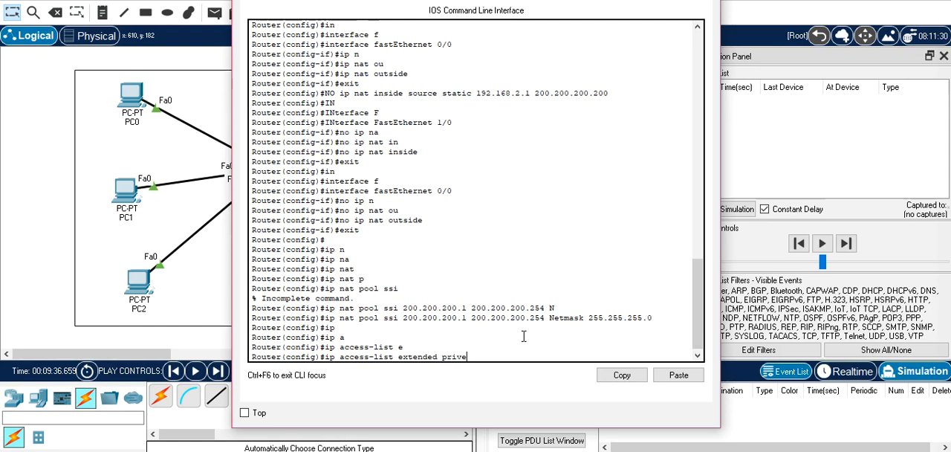
pyautogui.press('Return')
# Add the rule "permit ip 192.168.1.0 0.0.0.255 any" to the prive access list and exit its configuration
pyautogui.write('permi')
pyautogui.press('Tab')
pyautogui.write('ip')
pyautogui.press('Tab')
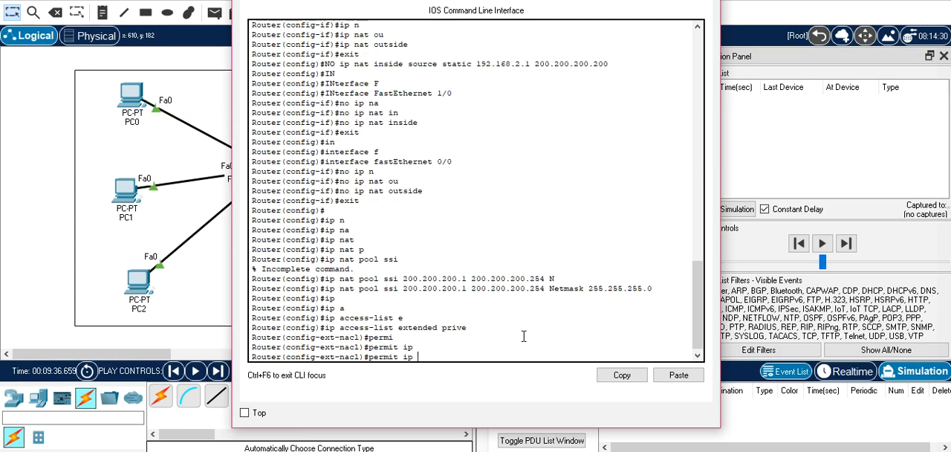
pyautogui.write('192.168.1.0 0.0.0.255 an')
pyautogui.press('Tab')
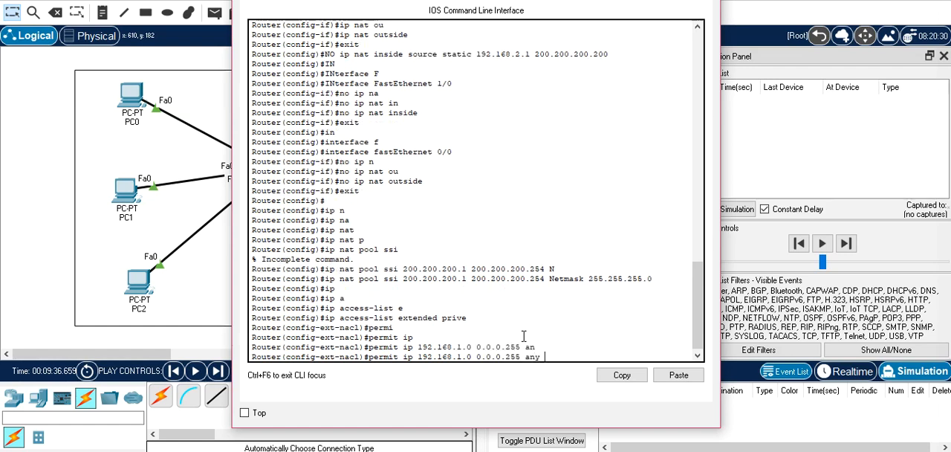
pyautogui.press('Return')
pyautogui.write('exit')
pyautogui.press('Return')
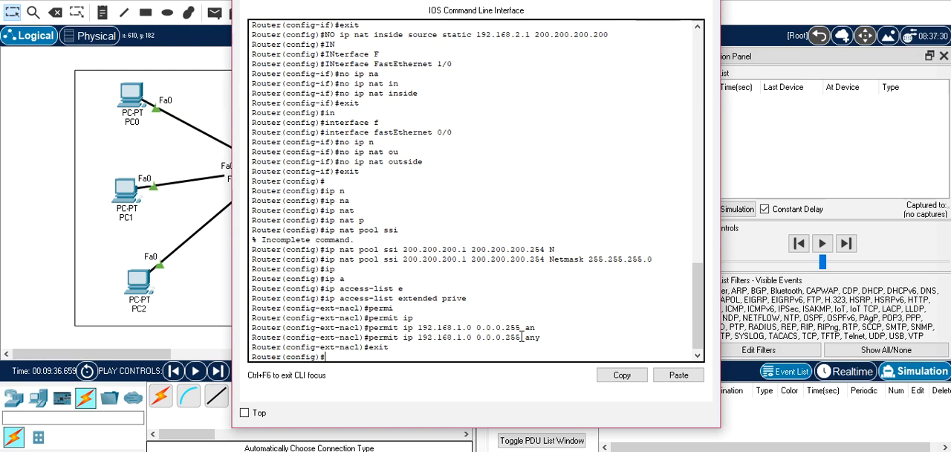
# Bind the access list to the NAT pool with "ip nat inside source list prive pool ssi" and close Router0's window
pyautogui.write('ip n')
pyautogui.press('Tab')
pyautogui.write('a')
pyautogui.press('Tab')
pyautogui.write('t')
pyautogui.press('Tab')
pyautogui.write('i')
pyautogui.press('Tab')
pyautogui.write('s')
pyautogui.press('Tab')
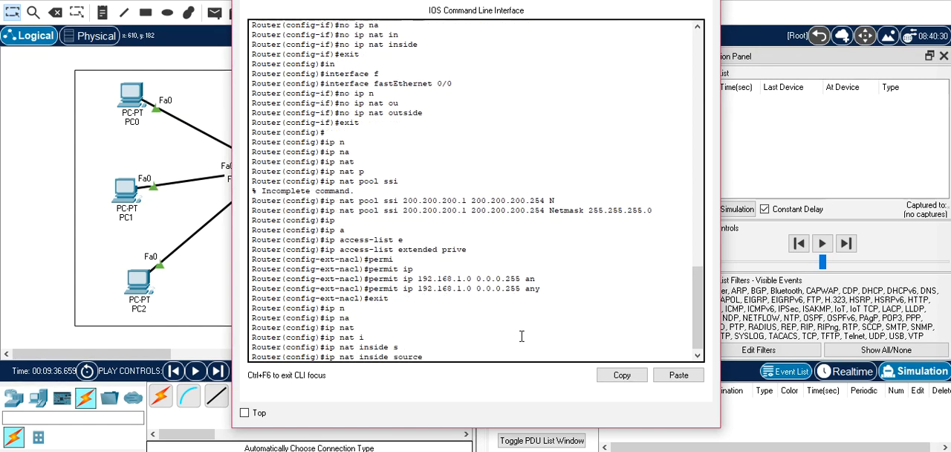
pyautogui.write('li')
pyautogui.press('Tab')
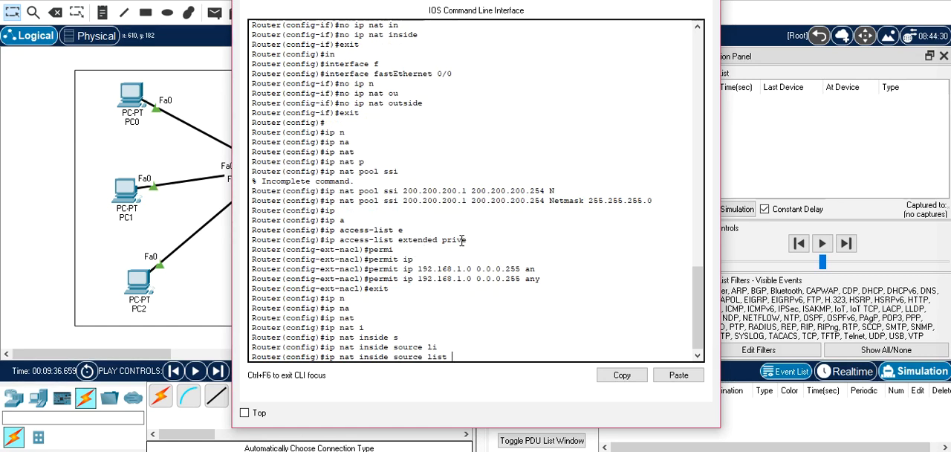
pyautogui.write('pr')
pyautogui.write('ive p')
pyautogui.write('o')
pyautogui.press('Tab')
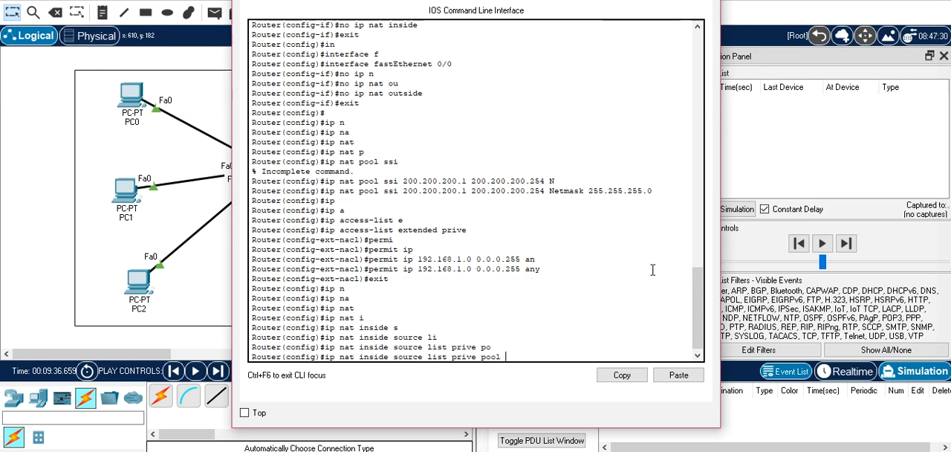
pyautogui.moveTo(700, 327); pyautogui.dragTo(691, 301)
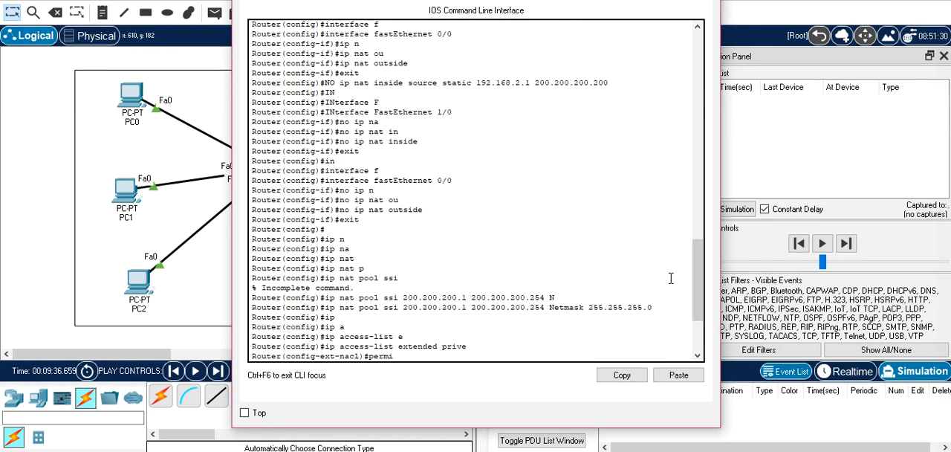
pyautogui.moveTo(694, 294); pyautogui.dragTo(701, 327)
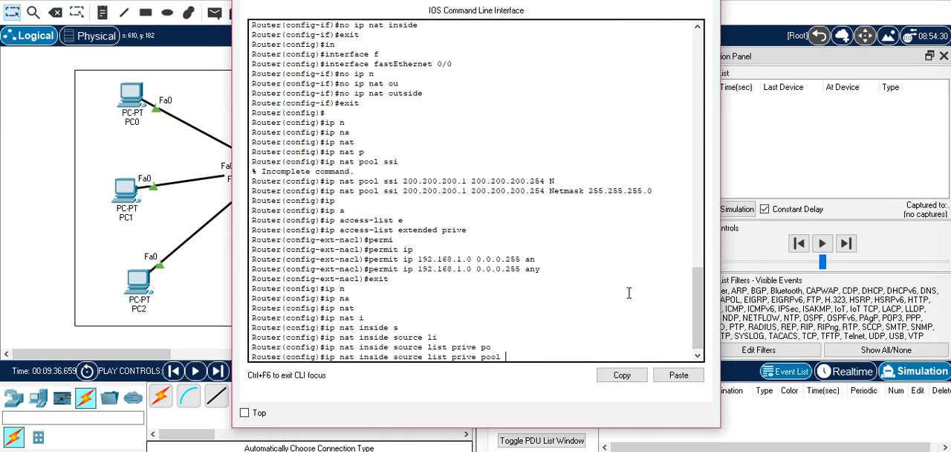
pyautogui.write('si')
pyautogui.press('Return')
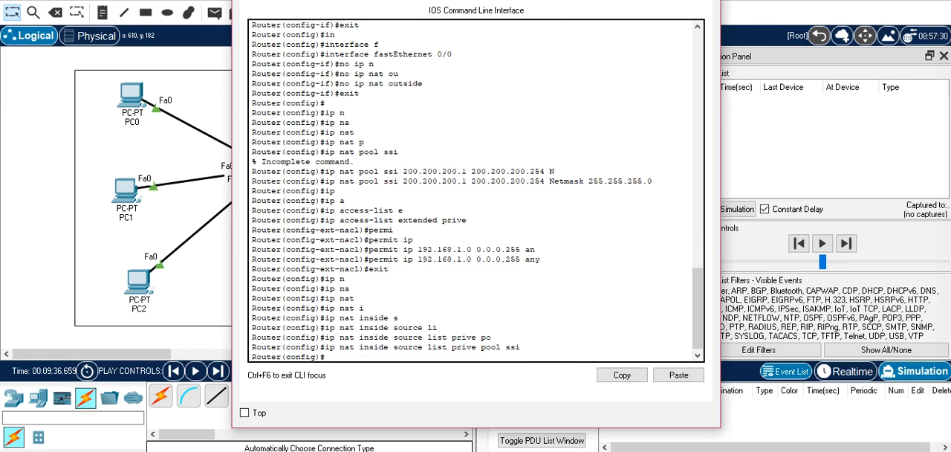
pyautogui.moveTo(501, 0); pyautogui.dragTo(368, 54)
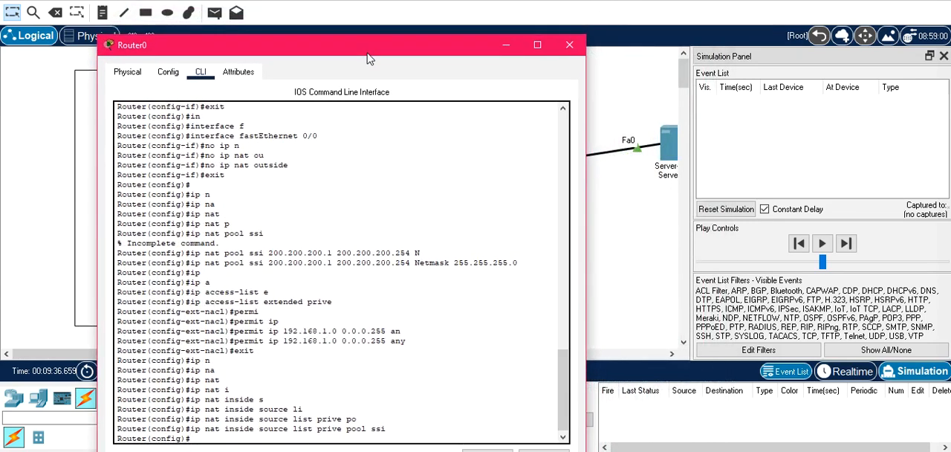
pyautogui.click(569, 46)
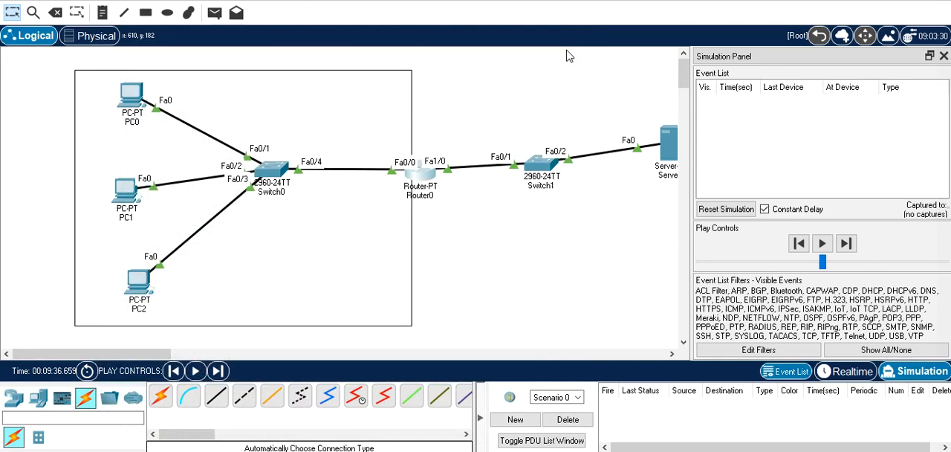
# Set Router0's FastEthernet 0/0 as the NAT inside interface with "ip nat inside" and exit its configuration
pyautogui.click(421, 178)
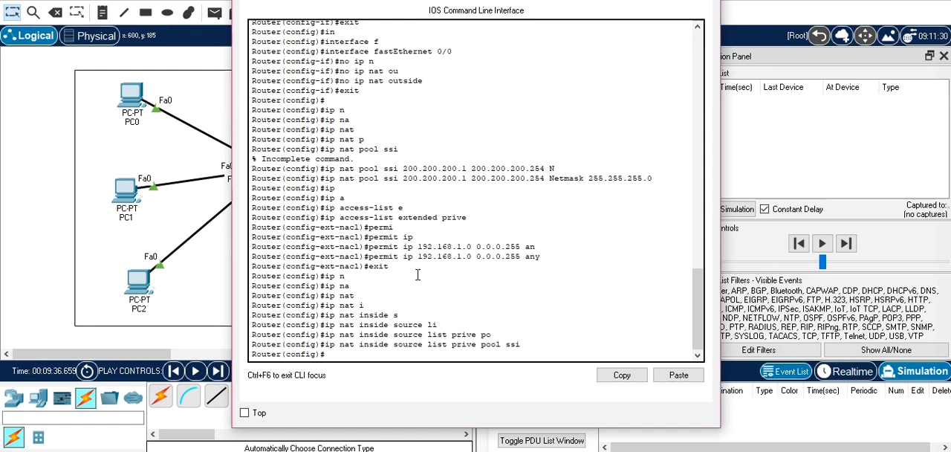
pyautogui.write('in')
pyautogui.press('Tab')
pyautogui.write('f')
pyautogui.press('Tab')
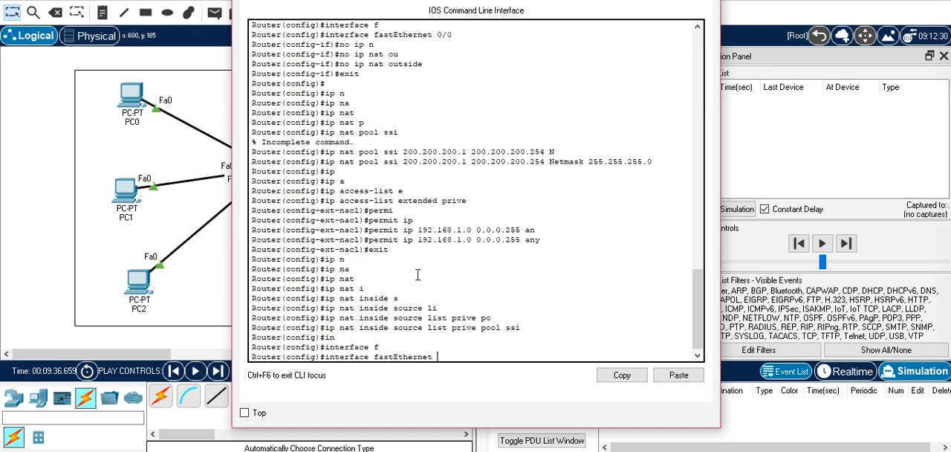
pyautogui.write('0/0')
pyautogui.press('Return')
pyautogui.write('ip n')
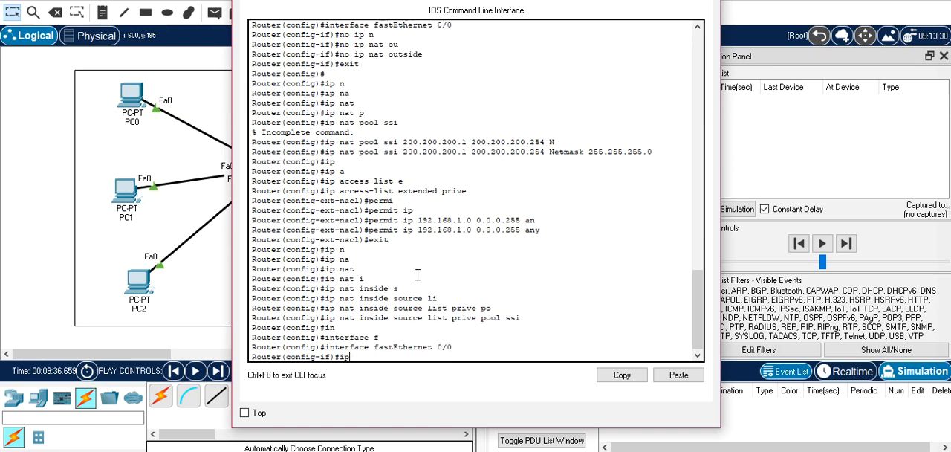
pyautogui.press('Tab')
pyautogui.write('in')
pyautogui.press('Tab')
pyautogui.press('Return')
pyautogui.write('exit')
pyautogui.press('Return')
# Set Router0's FastEthernet 1/0 as the NAT outside interface with "ip nat outside" and exit its configuration
pyautogui.write('in')
pyautogui.press('Tab')
pyautogui.write('f')
pyautogui.press('Tab')
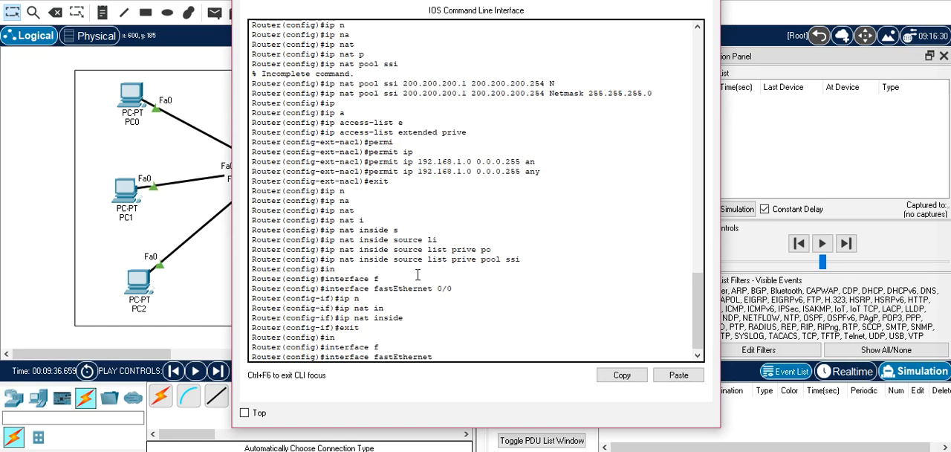
pyautogui.write('1/0')
pyautogui.press('Return')
pyautogui.write('ip n')
pyautogui.press('Tab')
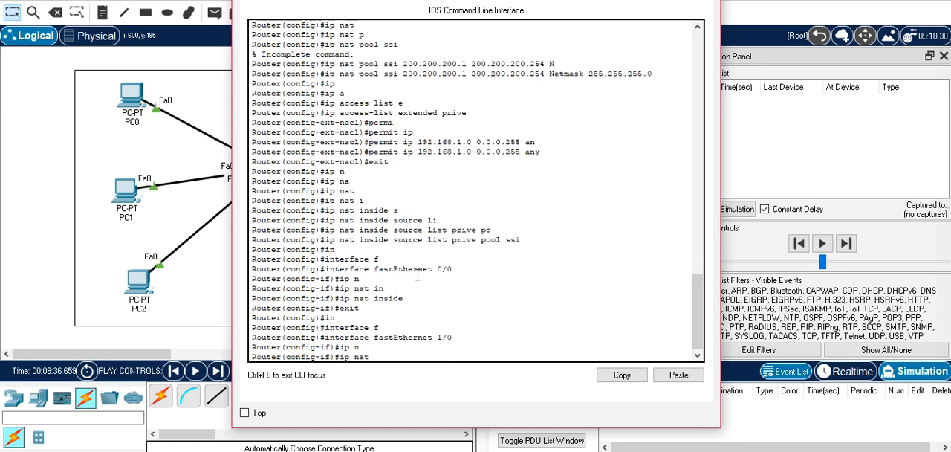
pyautogui.write('outside')
pyautogui.press('Tab')
pyautogui.press('Return')
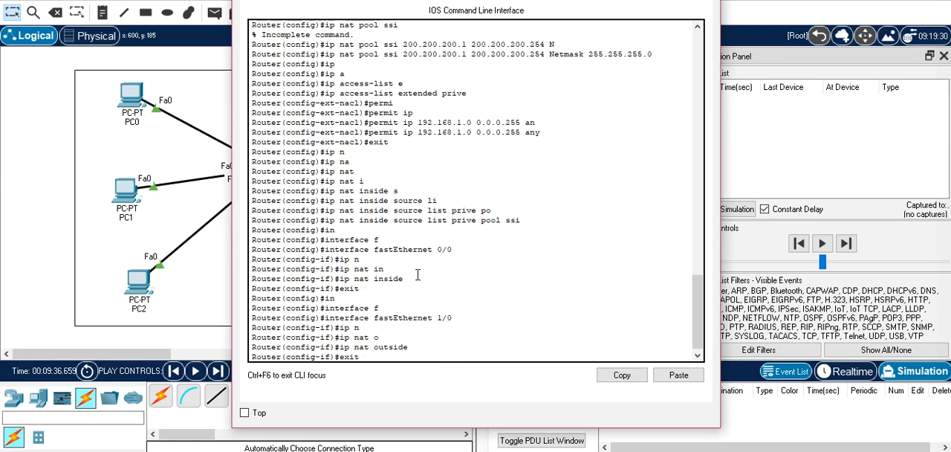
pyautogui.press('Return')
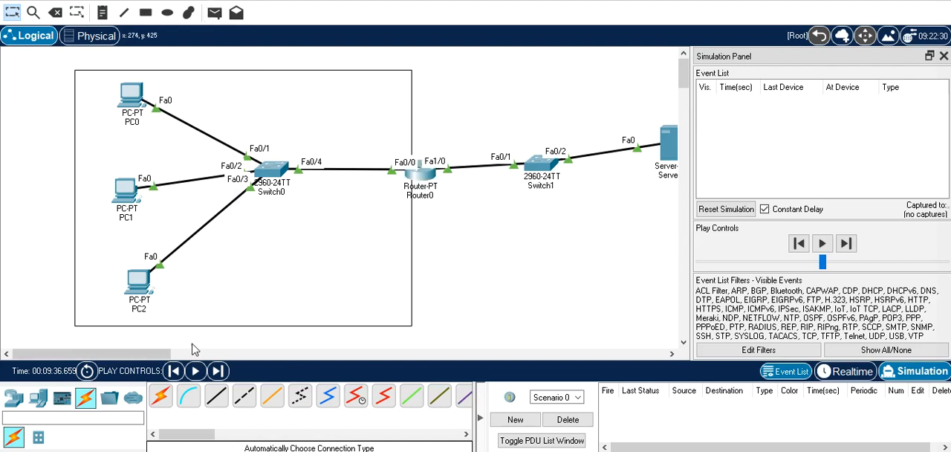
# Add a simple PDU from PC0 to Server0 in the simulation
pyautogui.moveTo(156, 362); pyautogui.dragTo(174, 362)
pyautogui.click(214, 12)
pyautogui.click(63, 104)
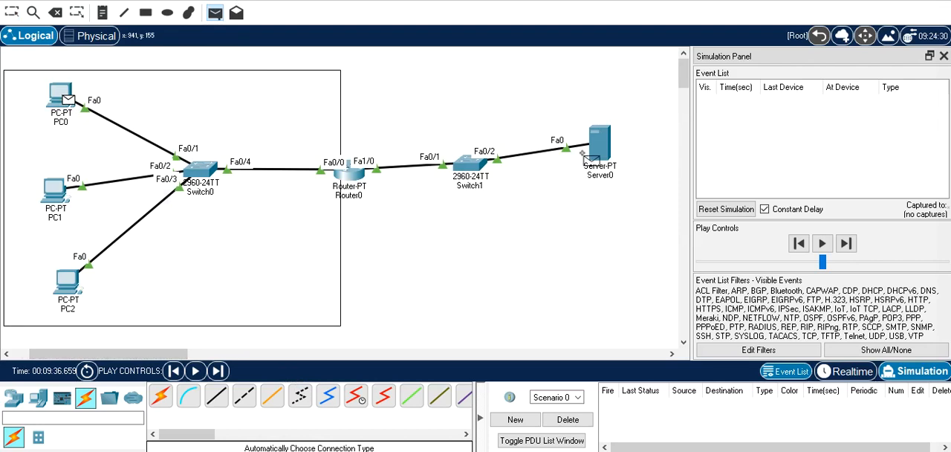
pyautogui.click(608, 149)
# Advance the simulation until the packet reaches Router0 and compare the source IP in its inbound and outbound layers
pyautogui.click(848, 246)
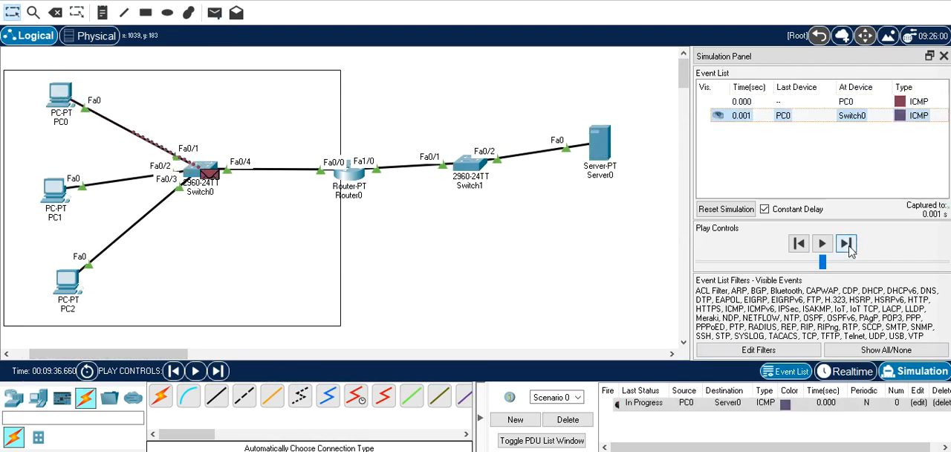
pyautogui.click(848, 245)
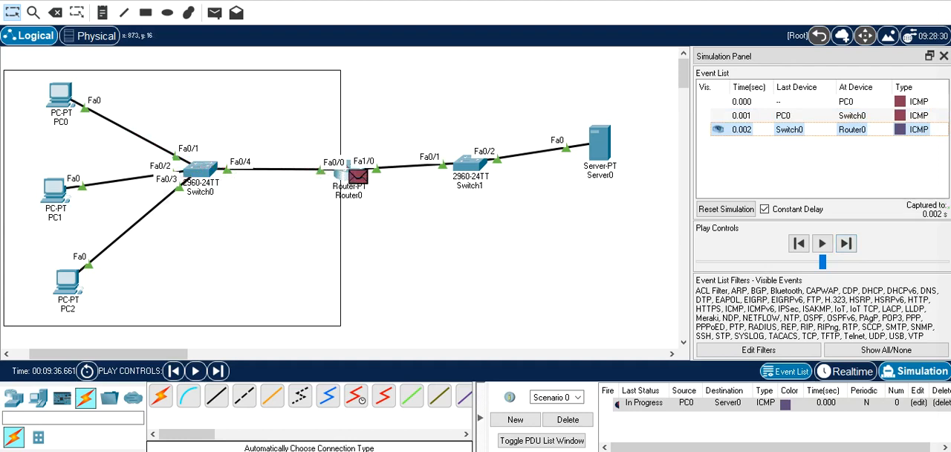
pyautogui.click(363, 180)
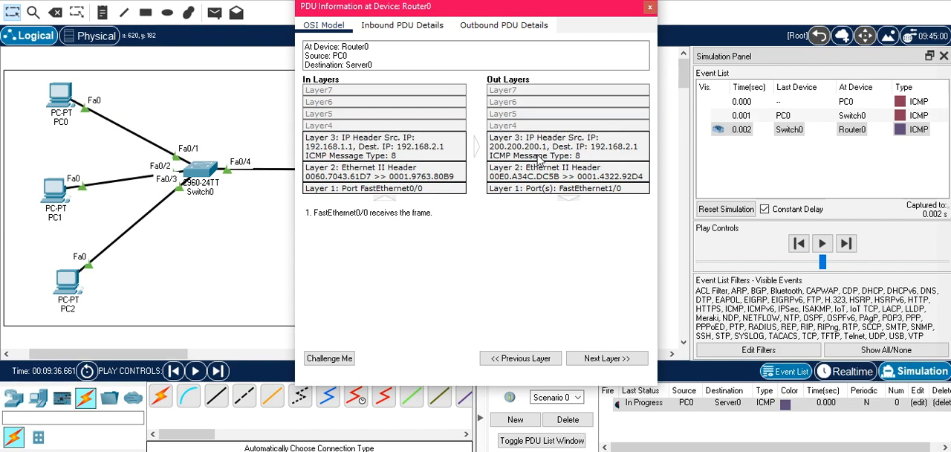
pyautogui.click(650, 7)
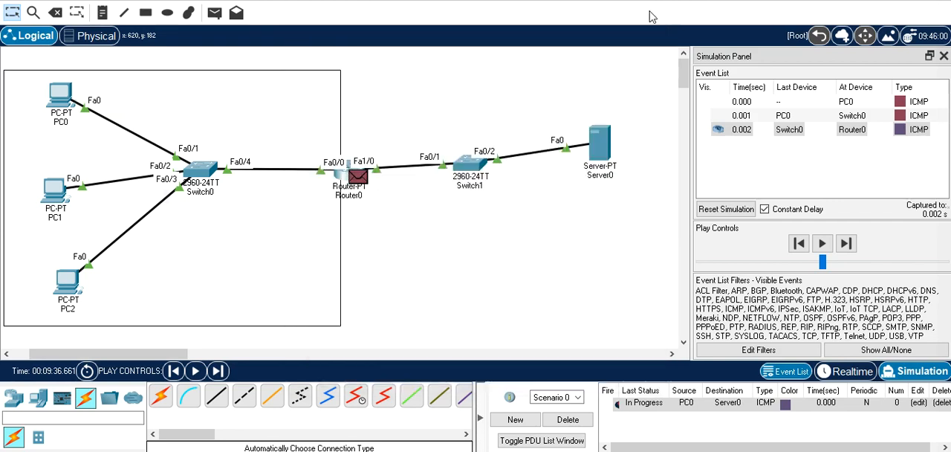
# Advance the simulation until Server0's reply is back at Router0 and compare the destination IP in its inbound and outbound layers
pyautogui.click(846, 243)
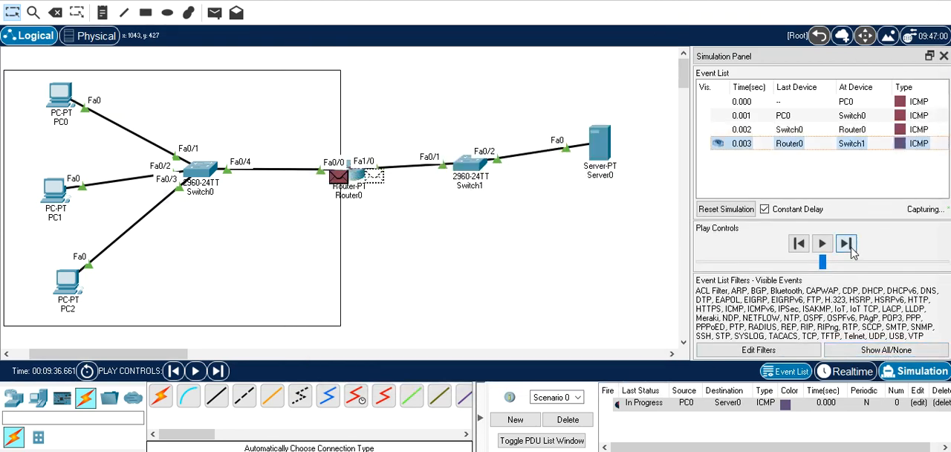
pyautogui.click(846, 244)
pyautogui.click(847, 245)
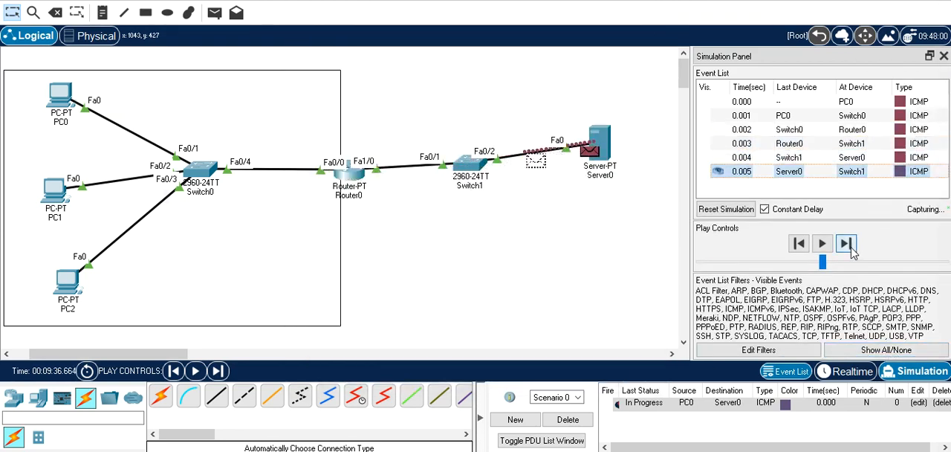
pyautogui.click(847, 245)
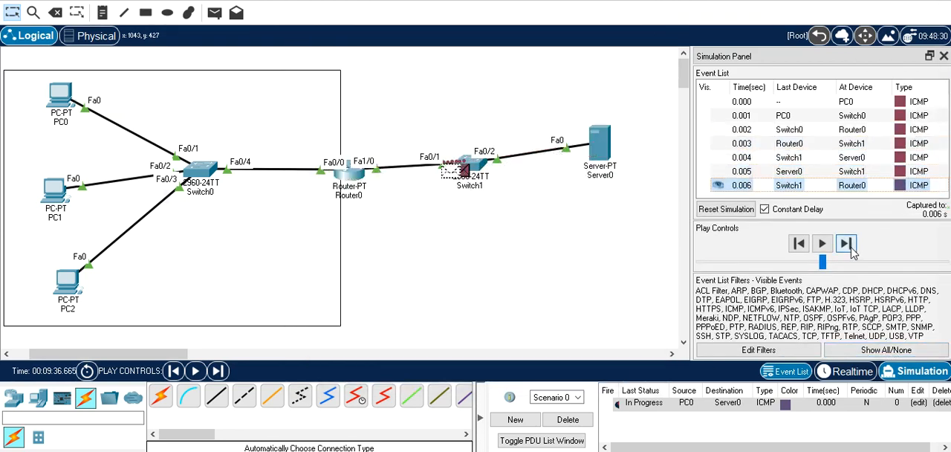
pyautogui.click(357, 178)
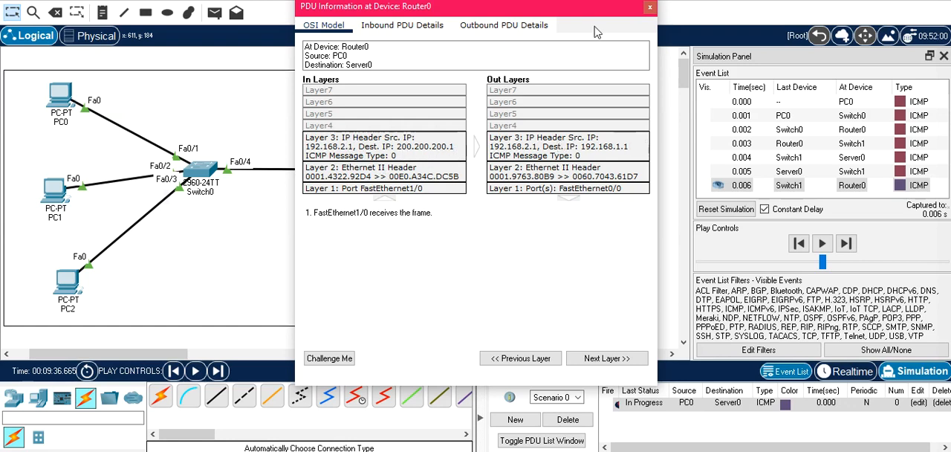
pyautogui.click(649, 8)
# Add a simple PDU from PC1 to Server0 in the simulation
pyautogui.click(215, 13)
pyautogui.click(57, 192)
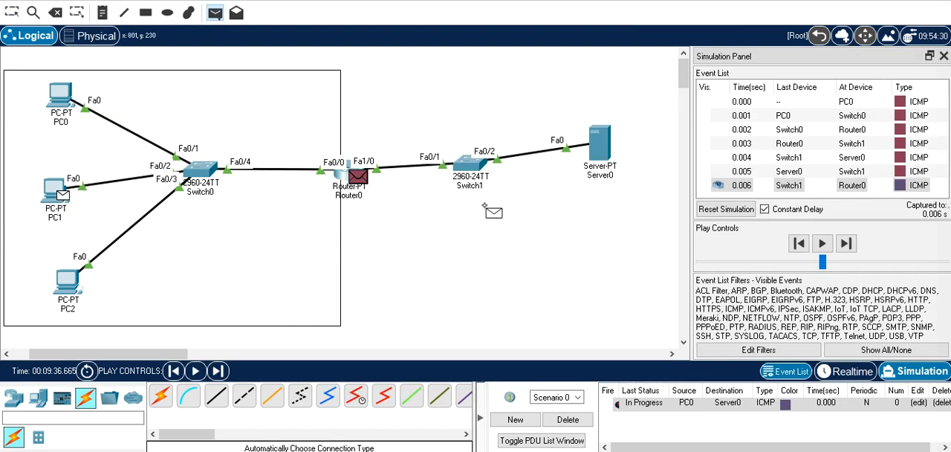
pyautogui.click(599, 143)
# Advance the simulation until PC1's ICMP packet reaches Router0 and compare the source IP in its inbound and outbound layers
pyautogui.click(848, 243)
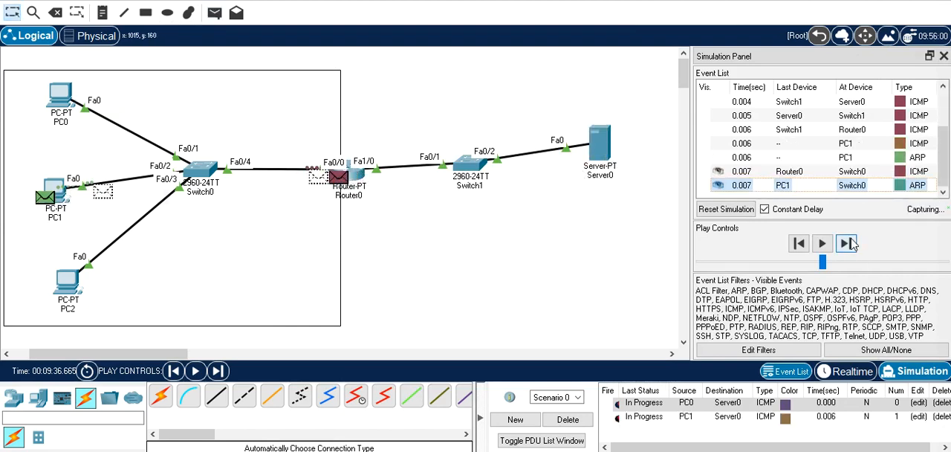
pyautogui.click(847, 244)
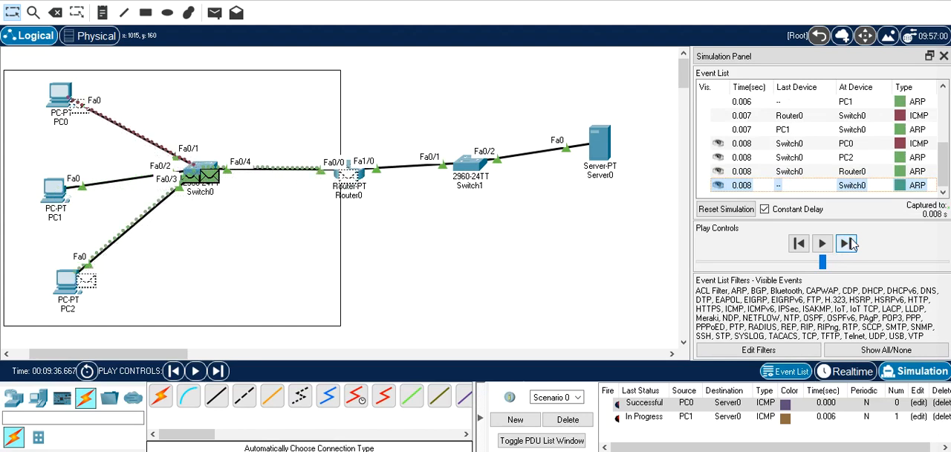
pyautogui.click(847, 244)
pyautogui.click(847, 243)
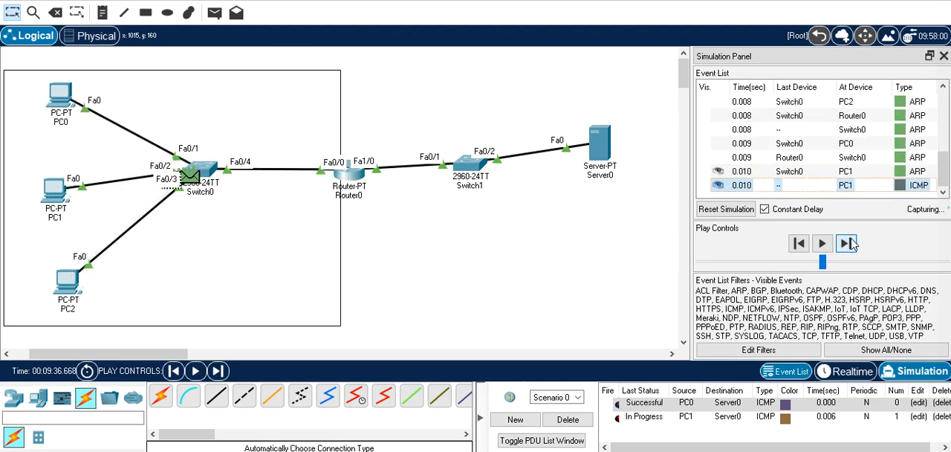
pyautogui.click(848, 244)
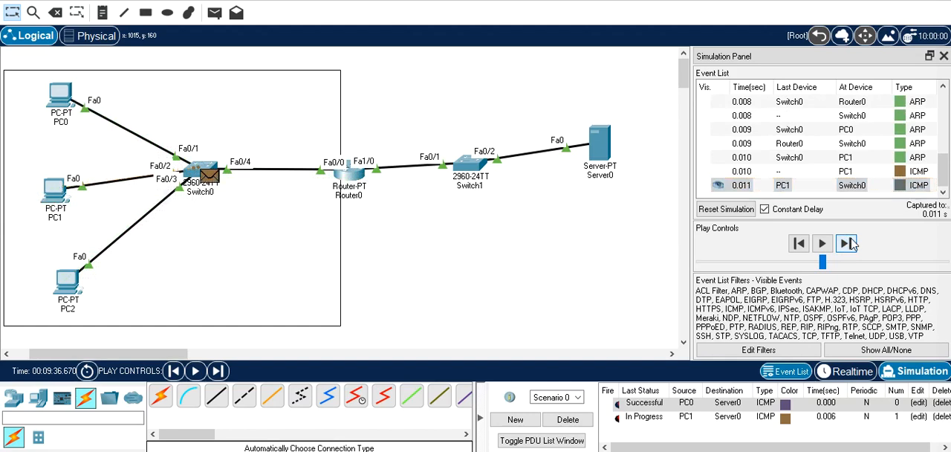
pyautogui.click(848, 244)
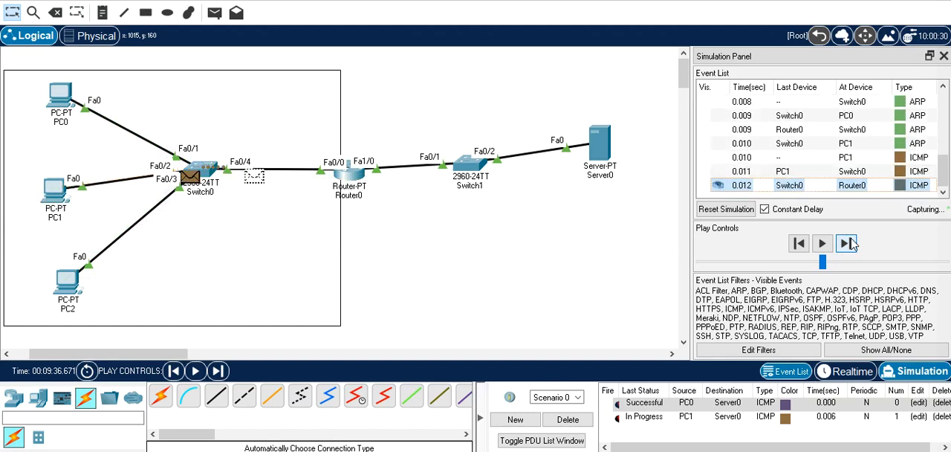
pyautogui.click(357, 177)
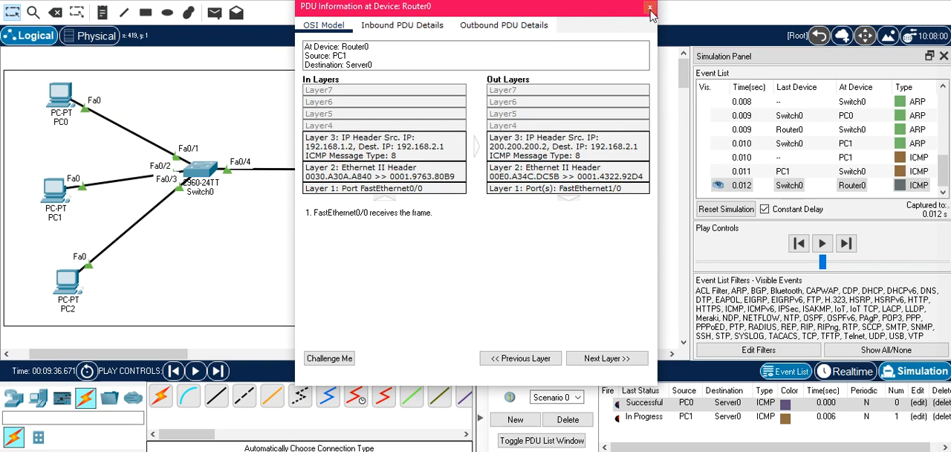
pyautogui.click(649, 7)
# Add a simple PDU from PC2 to Server0 in the simulation
pyautogui.click(214, 13)
pyautogui.click(68, 282)
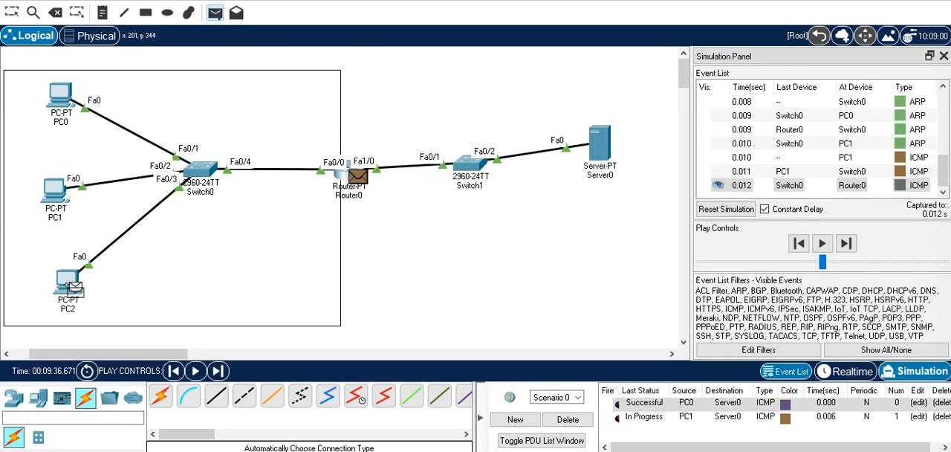
pyautogui.click(600, 145)
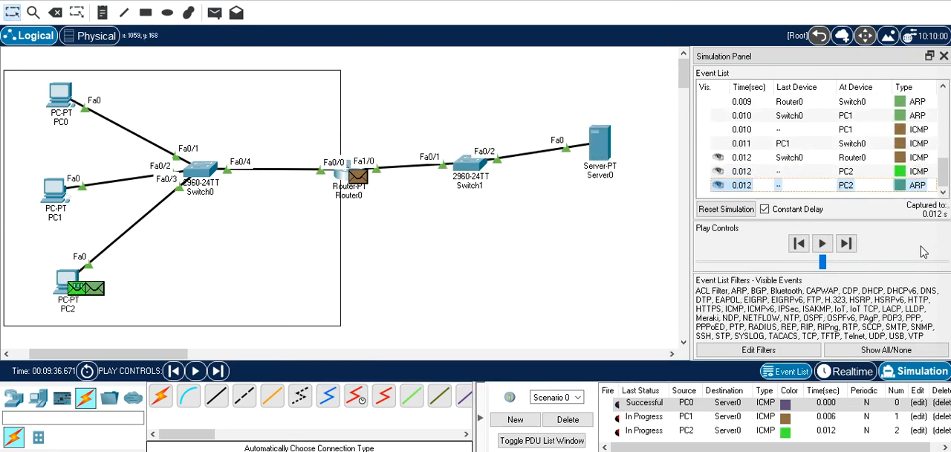
# Advance the simulation until PC2's ICMP packet reaches Router0 and compare the source IP in its inbound and outbound layers
pyautogui.click(846, 243)
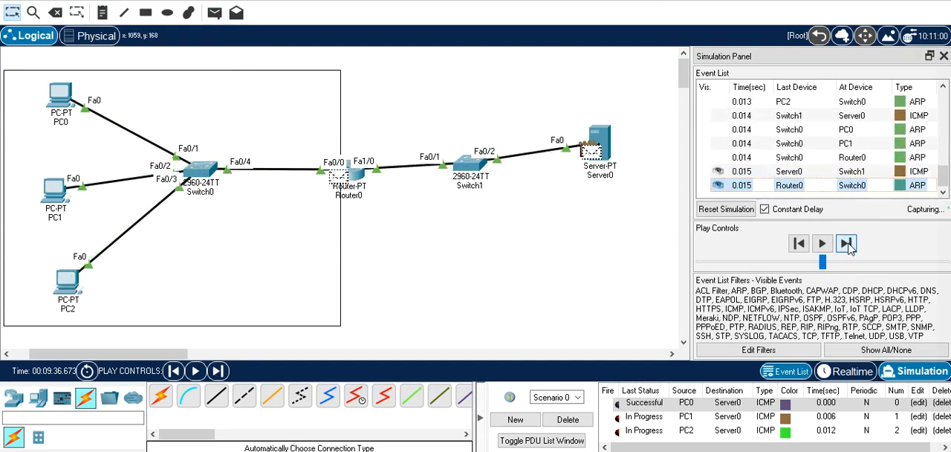
pyautogui.click(846, 244)
pyautogui.click(846, 244)
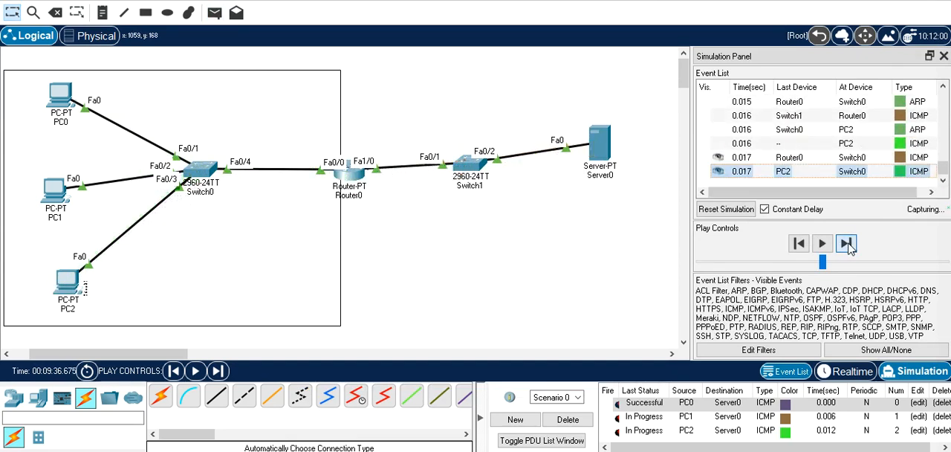
pyautogui.click(360, 183)
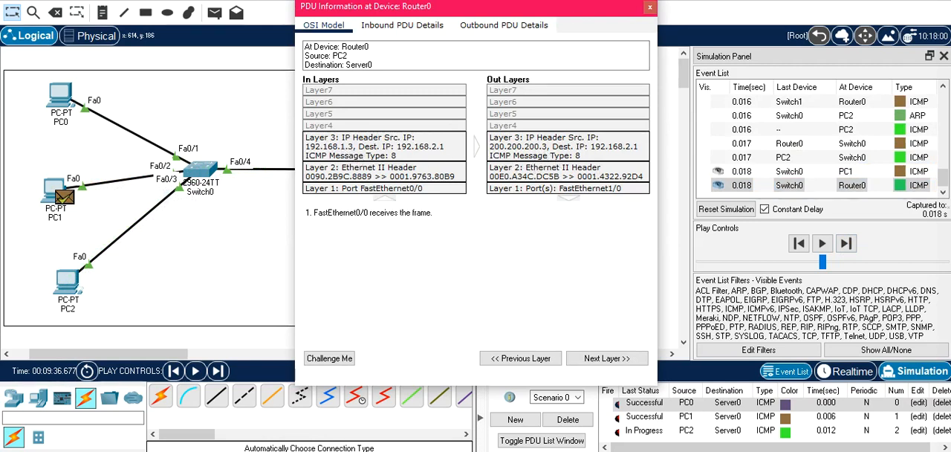
pyautogui.click(650, 8)
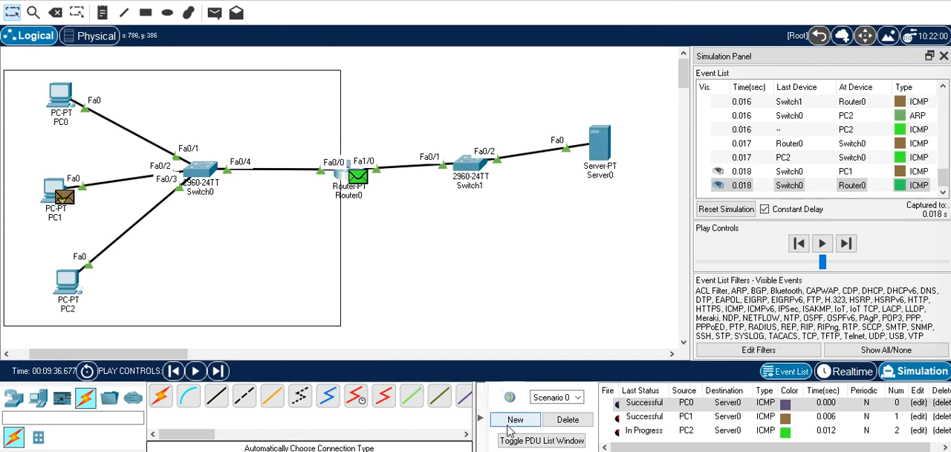
# Delete the current PDU scenario and remove Router0 from the topology
pyautogui.click(568, 420)
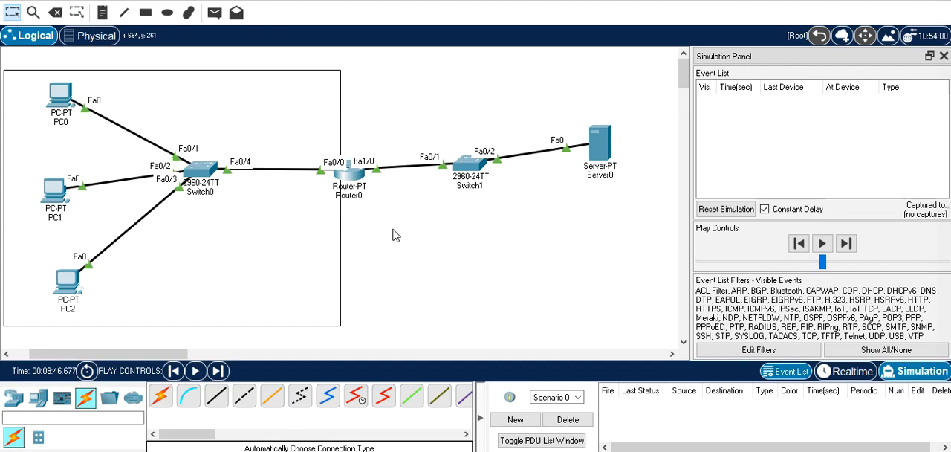
pyautogui.moveTo(398, 251); pyautogui.dragTo(331, 144)
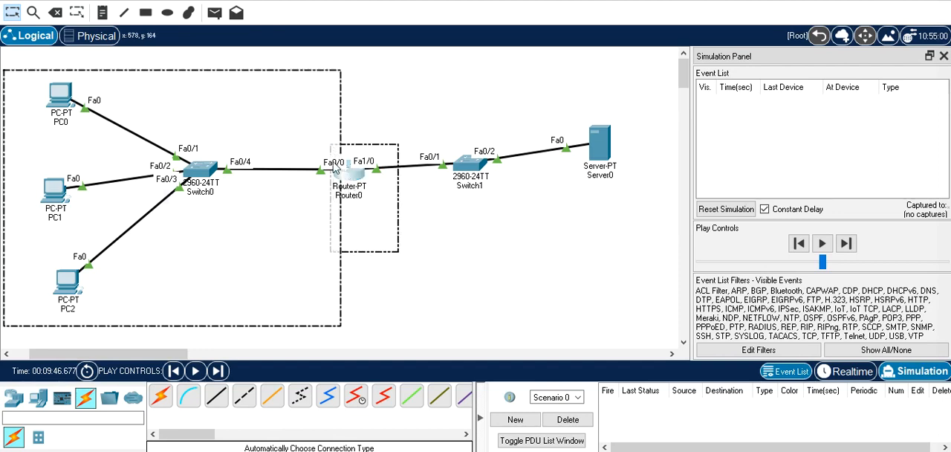
pyautogui.click(459, 266)
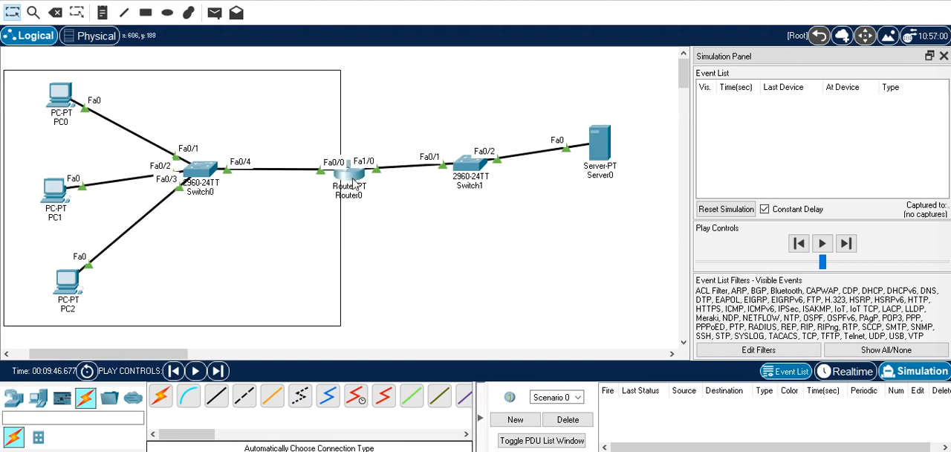
pyautogui.click(55, 13)
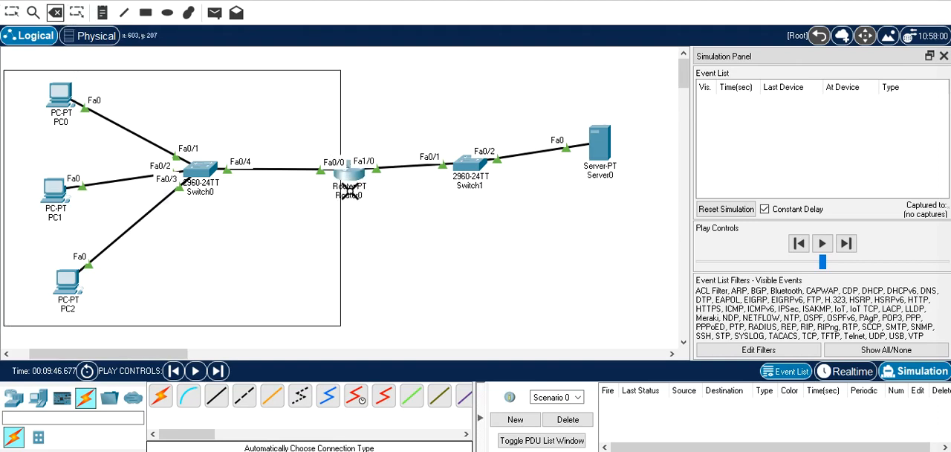
pyautogui.click(355, 180)
pyautogui.click(464, 224)
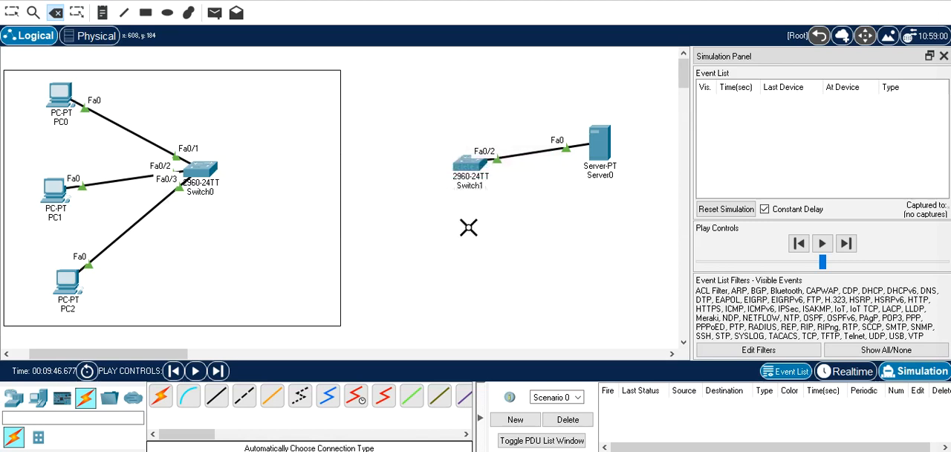
pyautogui.click(11, 13)
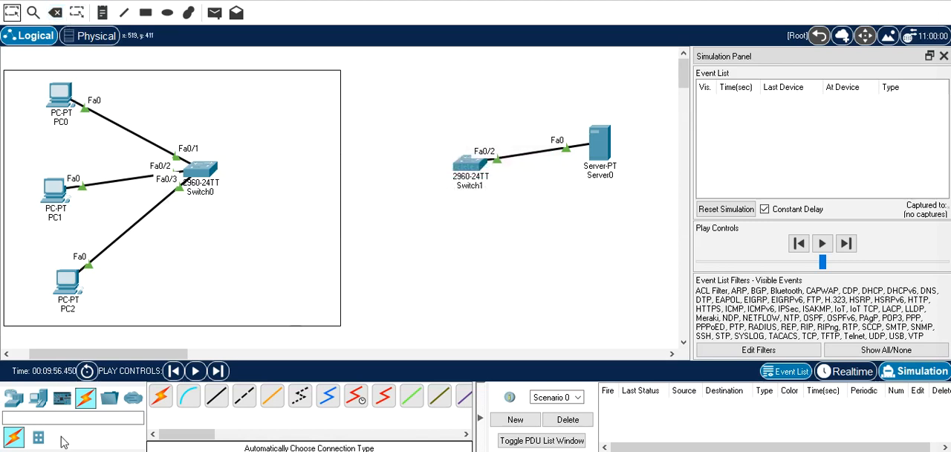
# Place a new PT-Router between Switch0 and Switch1, on the edge of the PC-side rectangle
pyautogui.click(13, 398)
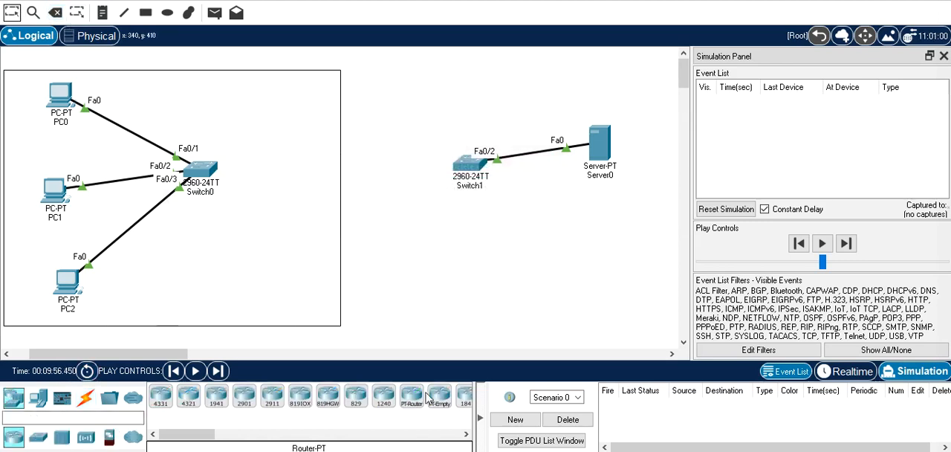
pyautogui.click(413, 400)
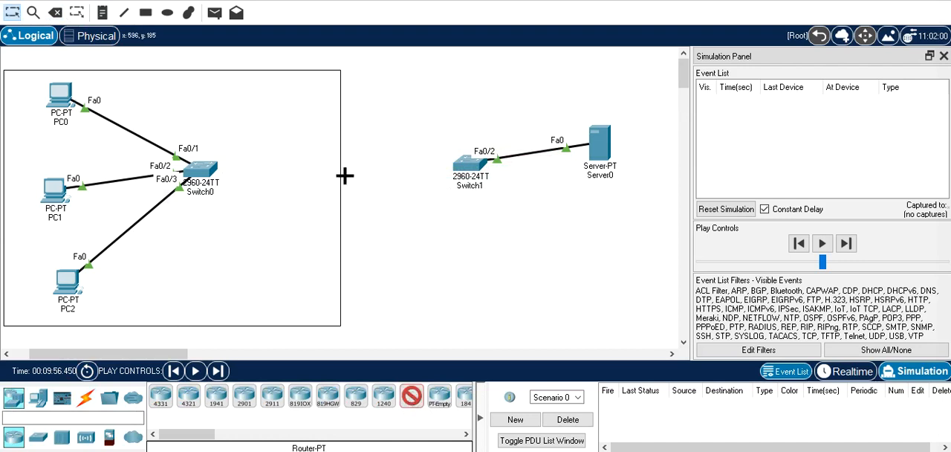
pyautogui.click(346, 178)
# Cable the new router to Switch0 and Switch1 using automatically chosen connections
pyautogui.click(86, 398)
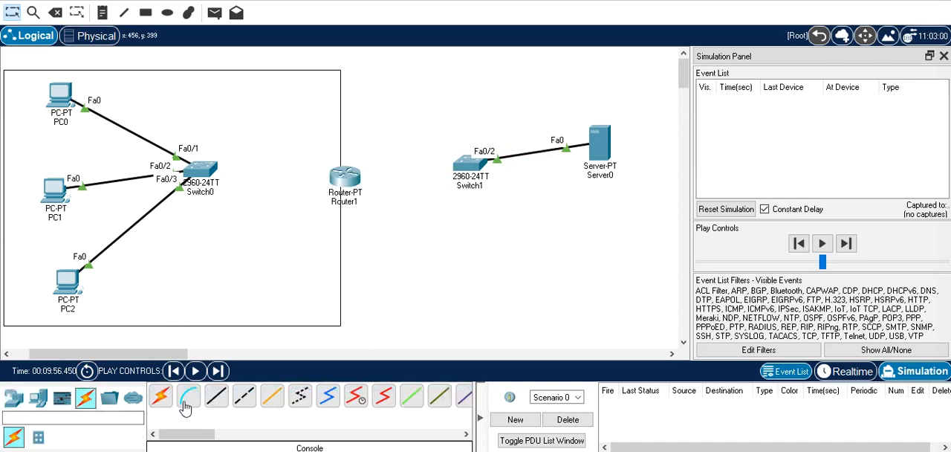
pyautogui.click(162, 397)
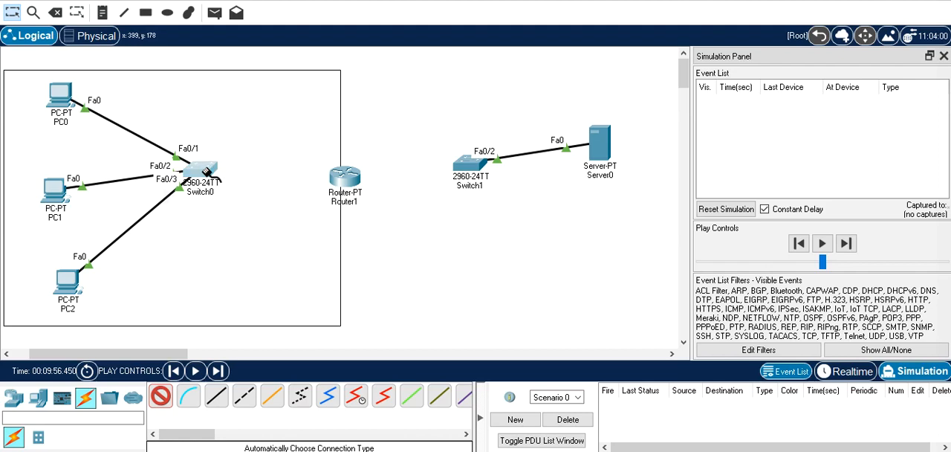
pyautogui.click(345, 178)
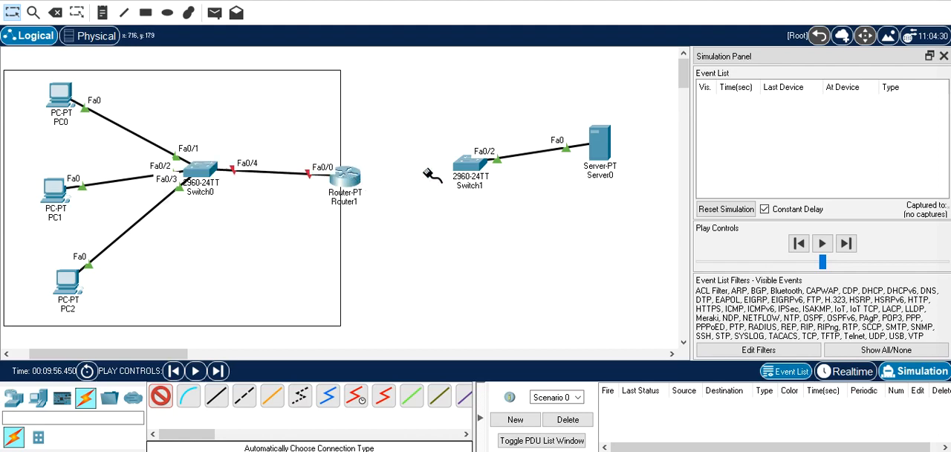
pyautogui.click(467, 165)
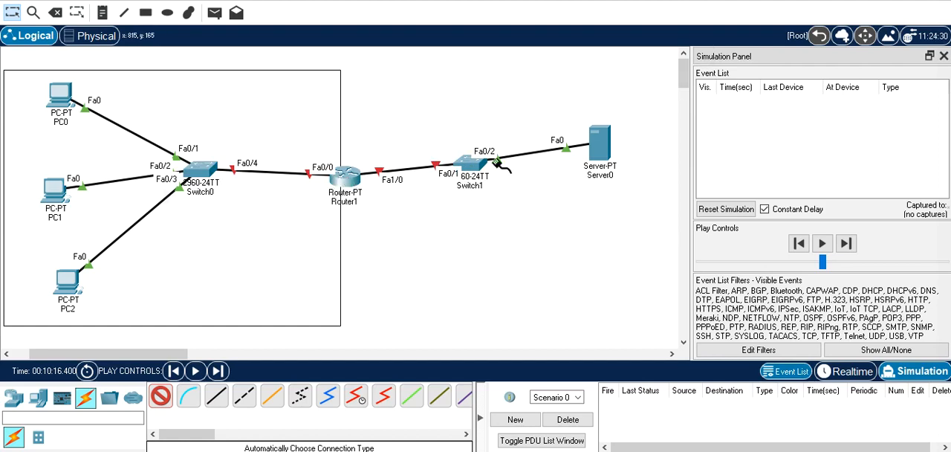
pyautogui.click(11, 12)
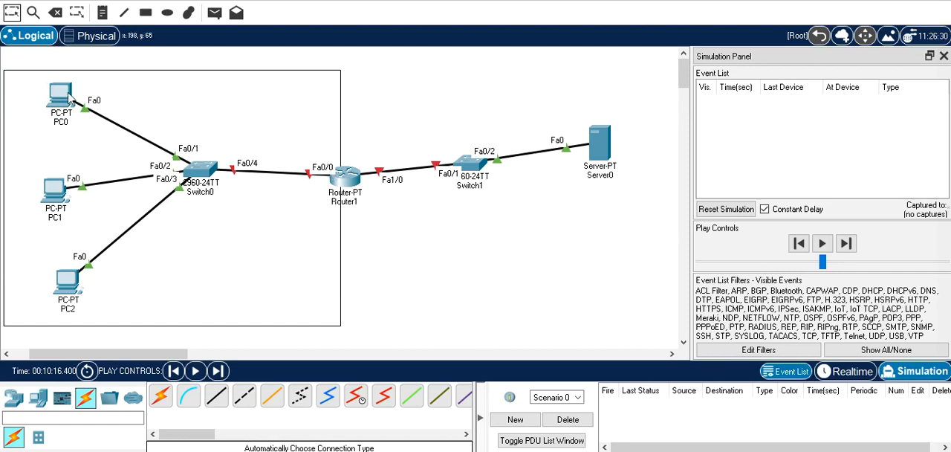
# Configure Router1's FastEthernet0/0 with IPv4 address 192.168.1.10 and subnet mask 255.255.255.0, and turn the port on
pyautogui.moveTo(69, 98)
pyautogui.click(344, 176)
pyautogui.click(304, 3)
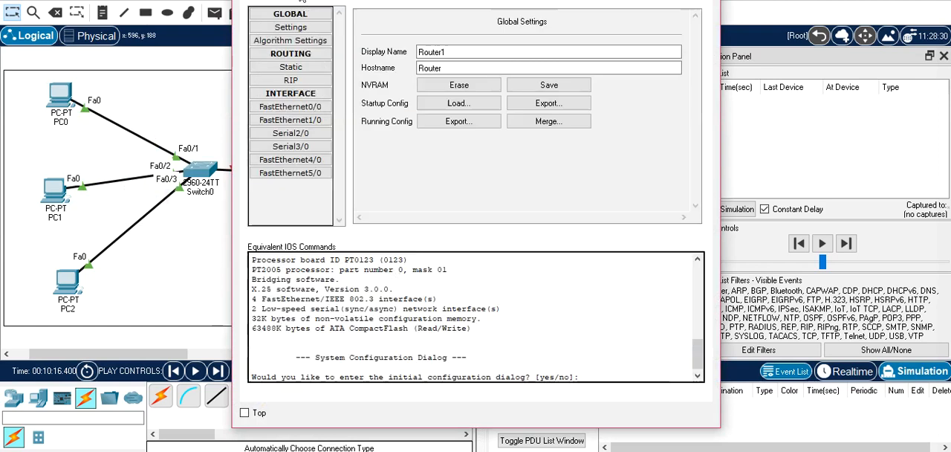
pyautogui.click(316, 108)
pyautogui.click(599, 108)
pyautogui.write('192')
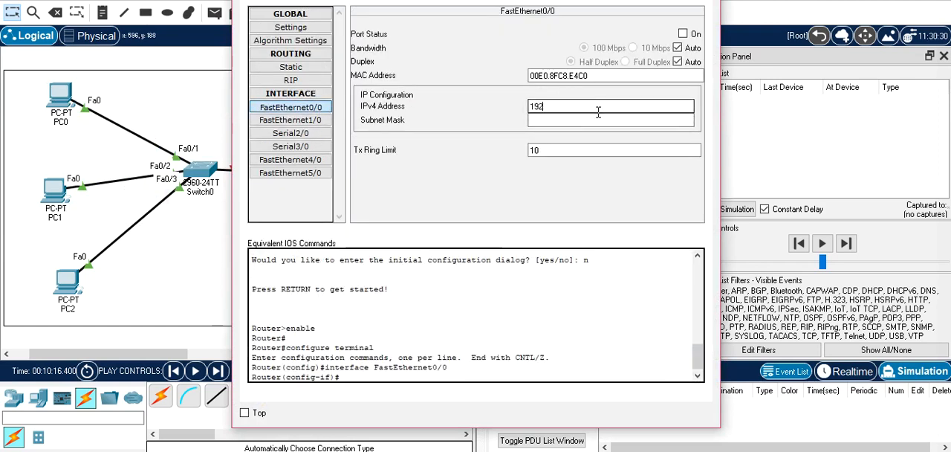
pyautogui.write('.168.1.10')
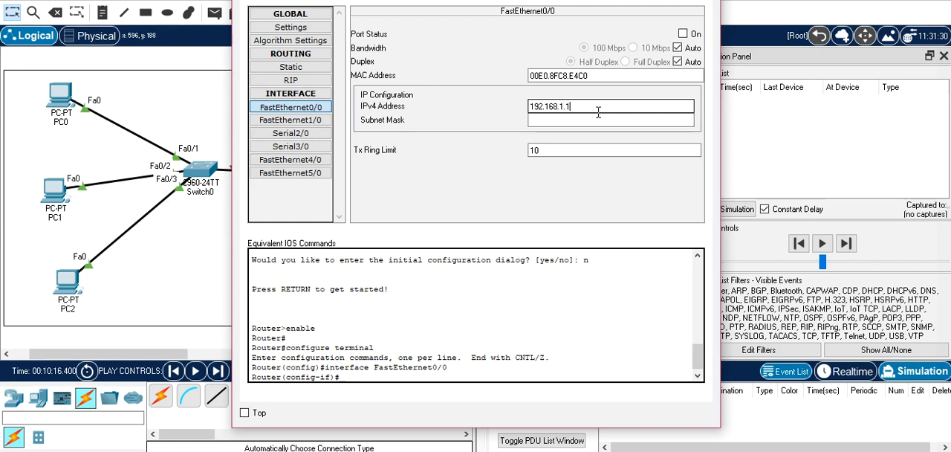
pyautogui.press('Tab')
pyautogui.hotkey('shift', 'Tab')
pyautogui.hotkey('ctrl', 'c')
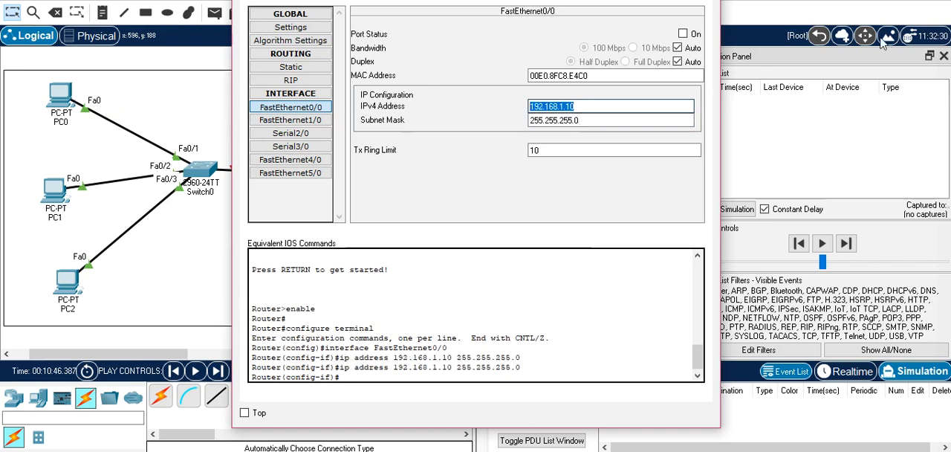
pyautogui.click(683, 35)
# Configure Router1's FastEthernet1/0 with IPv4 address 192.168.2.10 and subnet mask 255.255.255.0, and turn the port on
pyautogui.click(291, 121)
pyautogui.click(618, 104)
pyautogui.hotkey('ctrl', 'v')
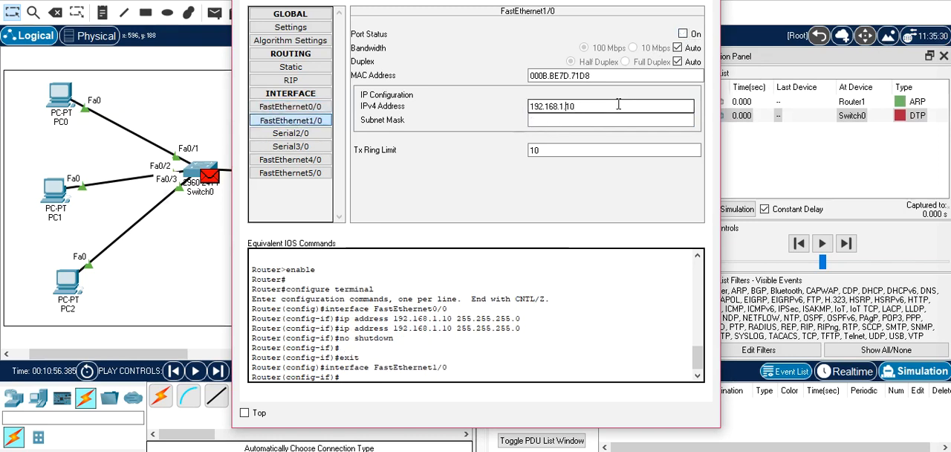
pyautogui.press('BackSpace')
pyautogui.write('2')
pyautogui.press('Tab')
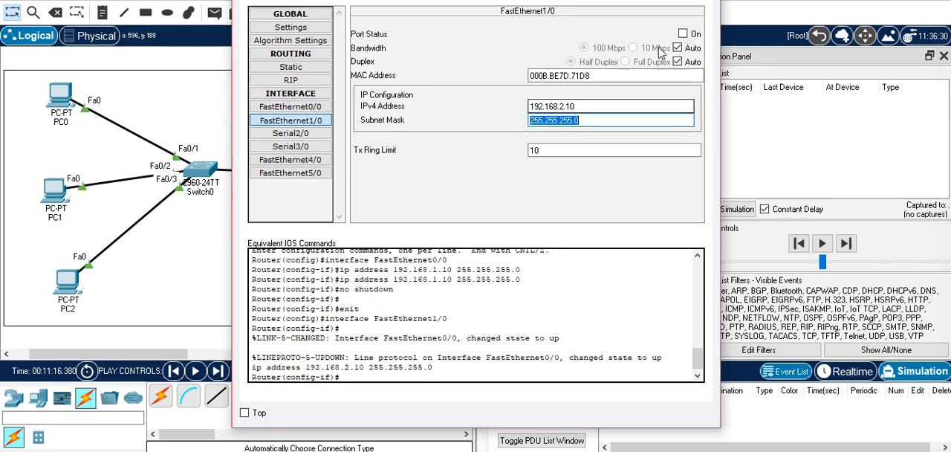
pyautogui.click(684, 34)
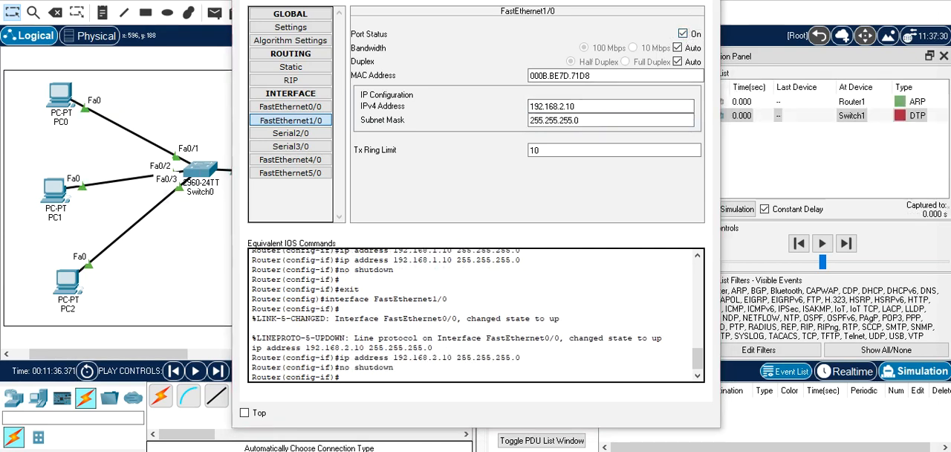
# Close Router1's configuration window, return to Realtime mode and fast-forward the network time
pyautogui.hotkey('alt', 'F4')
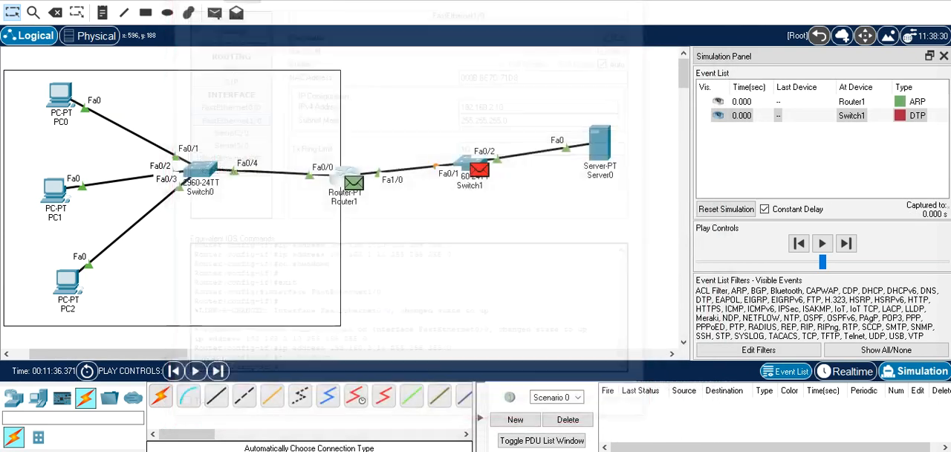
pyautogui.click(849, 372)
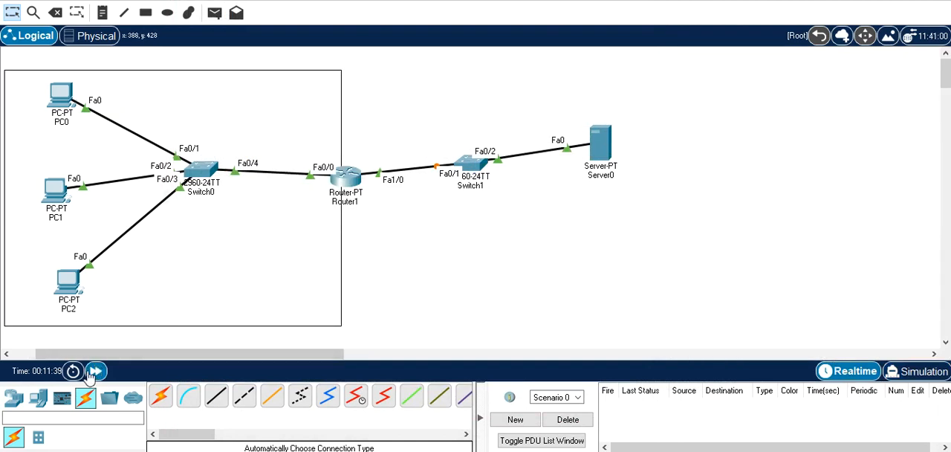
pyautogui.click(95, 371)
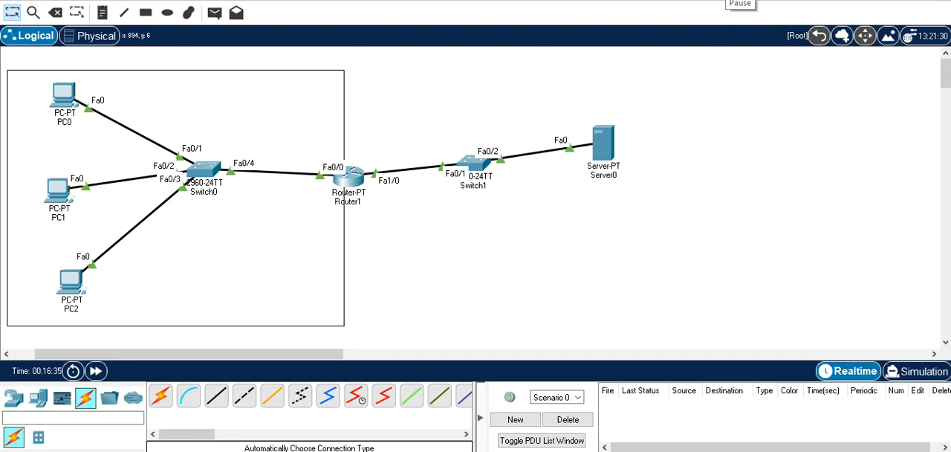
# In Router1's command line, leave interface configuration and create an extended IP access list named prive
pyautogui.click(355, 183)
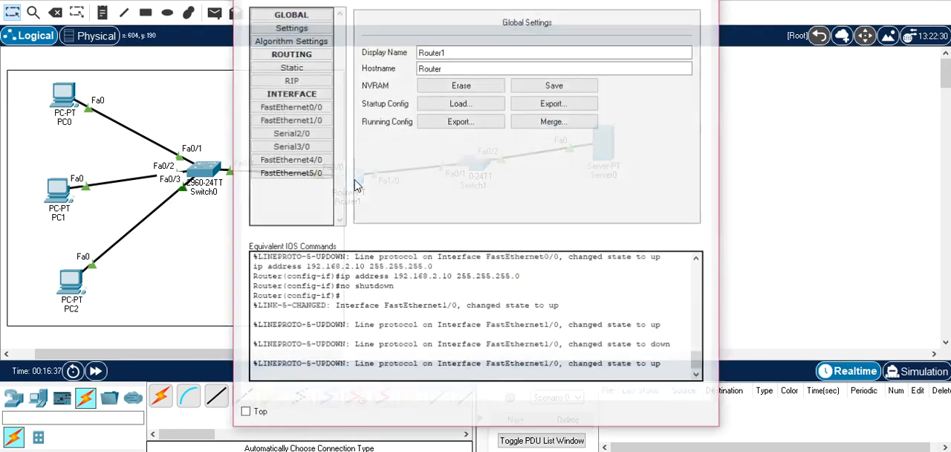
pyautogui.click(342, 2)
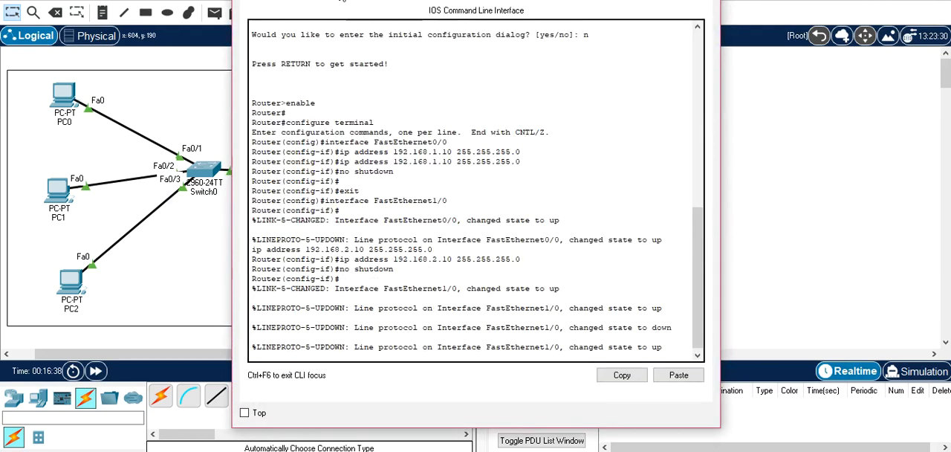
pyautogui.press('Return')
pyautogui.write('exit')
pyautogui.press('Return')
pyautogui.write('ip ac')
pyautogui.press('Tab')
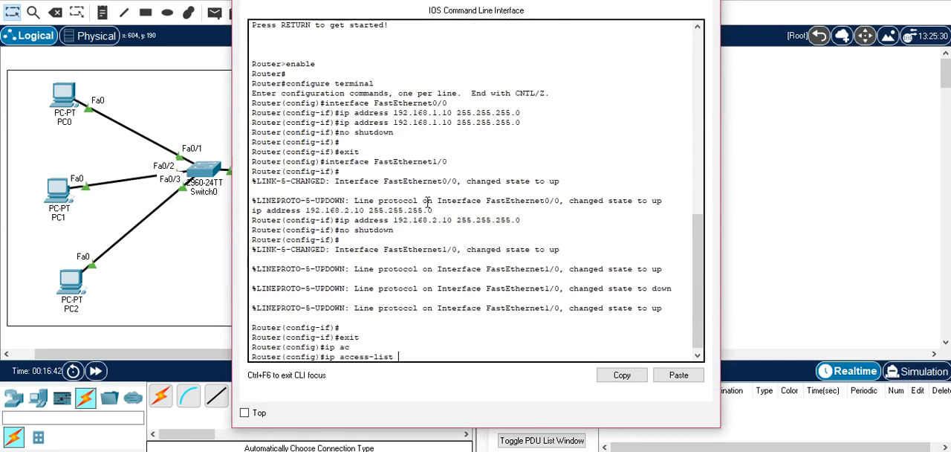
pyautogui.write('e')
pyautogui.press('Tab')
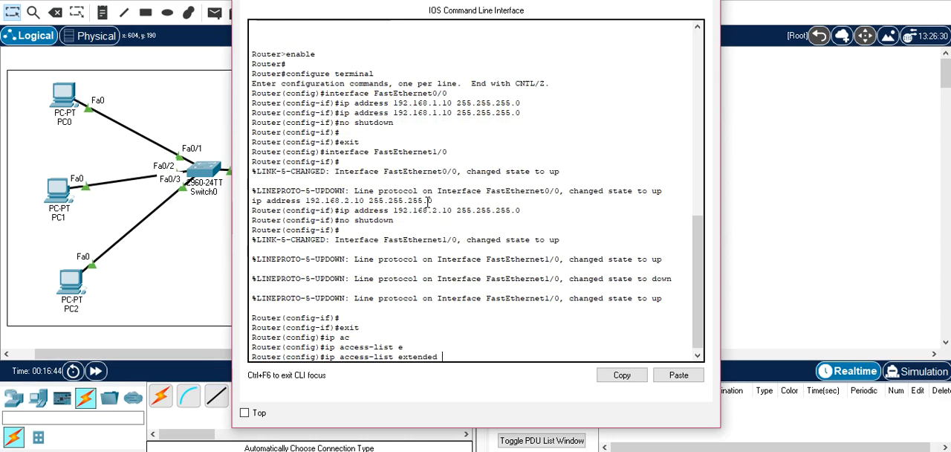
pyautogui.write('prive')
pyautogui.press('Return')
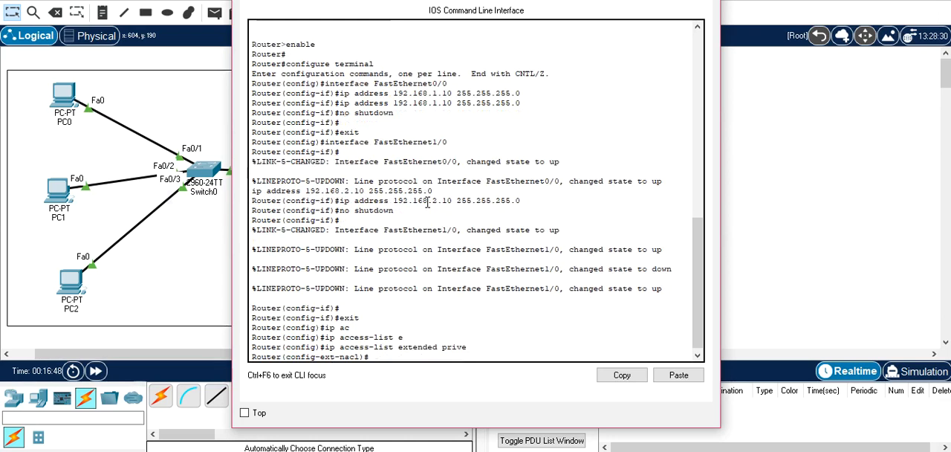
# Add a rule to the prive access list permitting IP from 192.168.1.0 0.0.0.255 to any, and exit the list configuration
pyautogui.write('perm')
pyautogui.press('Tab')
pyautogui.write('ip')
pyautogui.press('Tab')
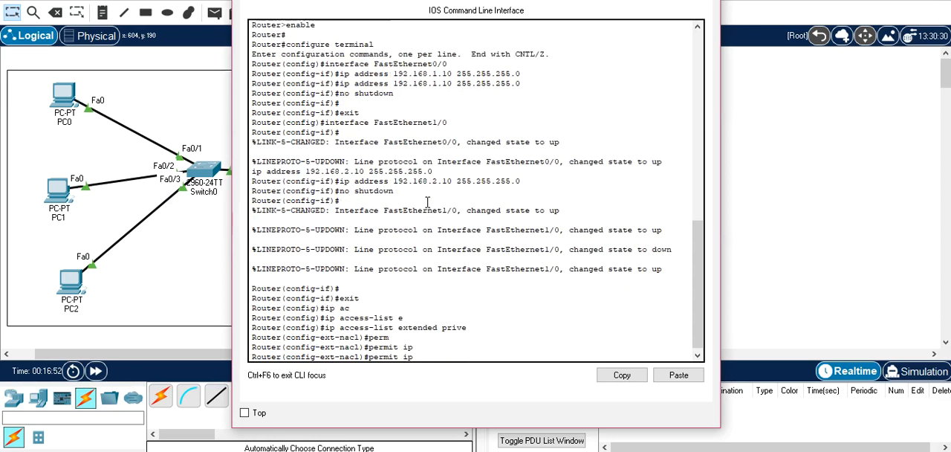
pyautogui.write('192.168.1.0 0.0.0.255 AN')
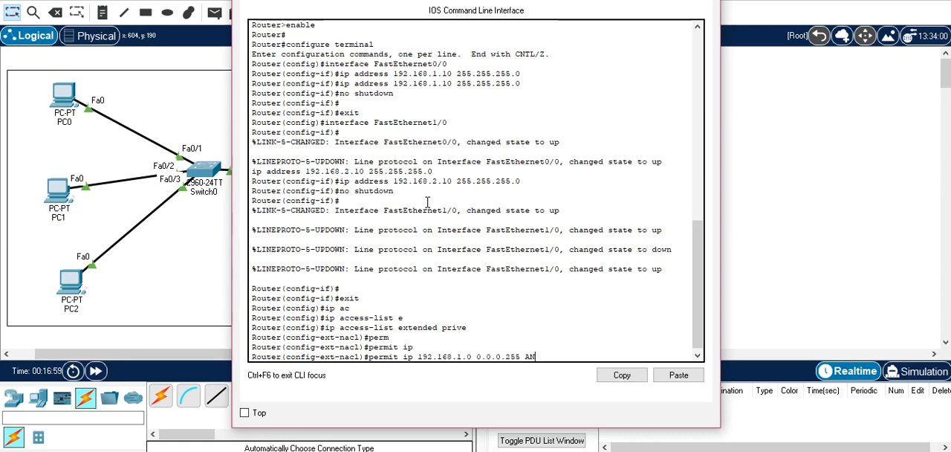
pyautogui.press('Tab')
pyautogui.press('Return')
pyautogui.write('exit')
pyautogui.press('Return')
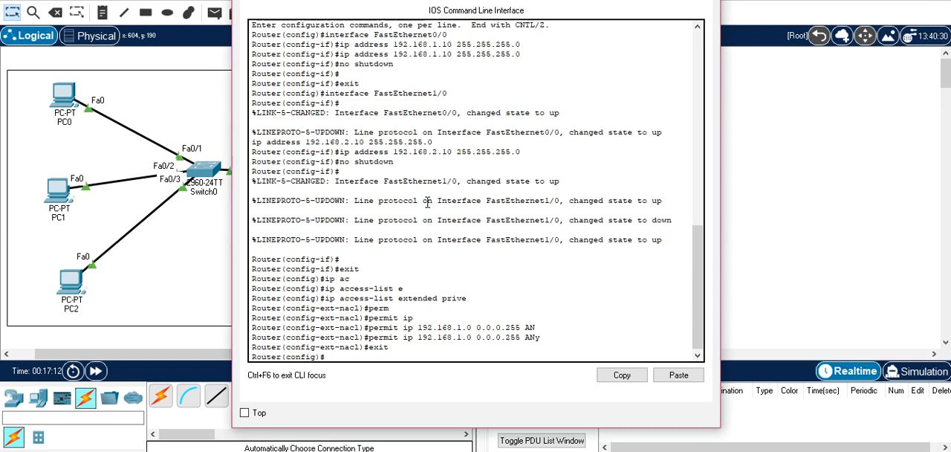
pyautogui.moveTo(576, 0); pyautogui.dragTo(837, 45)
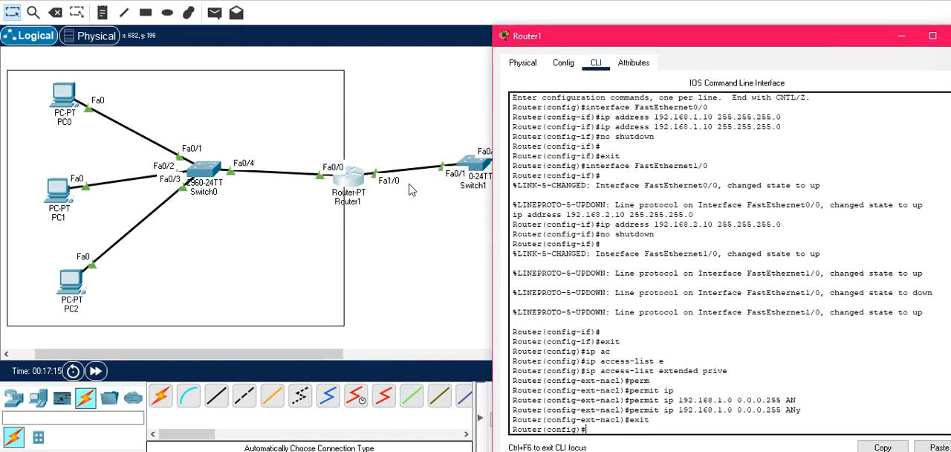
pyautogui.click(398, 216)
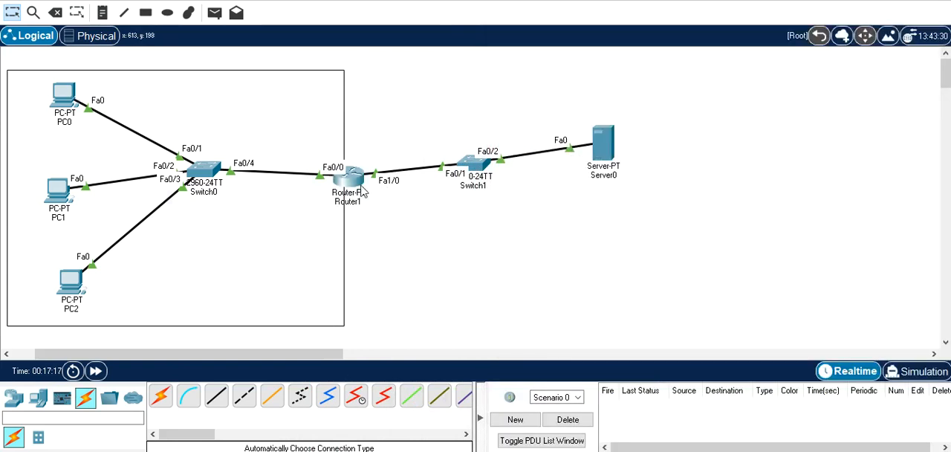
pyautogui.moveTo(365, 192)
pyautogui.click(356, 179)
pyautogui.moveTo(652, 46); pyautogui.dragTo(384, 15)
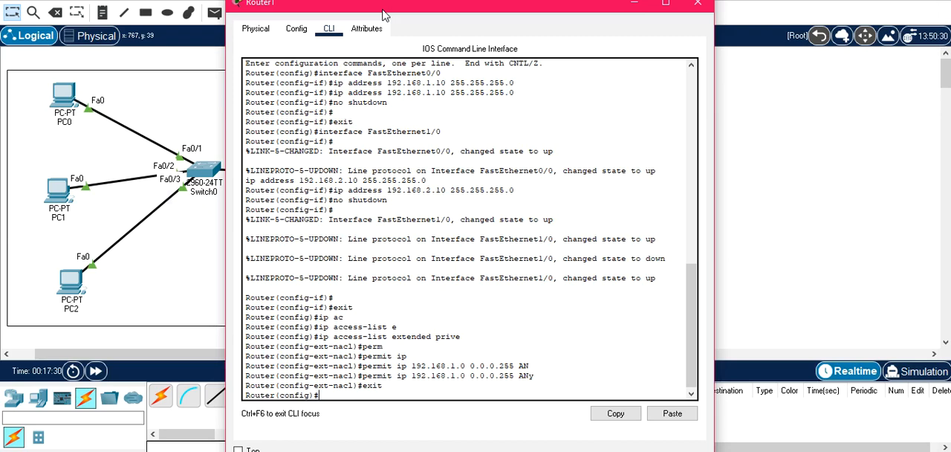
# Set up inside source NAT on Router1 for list prive through interface fastEthernet 1/0, and close the router window
pyautogui.write('ip nat')
pyautogui.press('Tab')
pyautogui.write('i')
pyautogui.press('Tab')
pyautogui.write('s')
pyautogui.press('Tab')
pyautogui.write('li')
pyautogui.press('Tab')
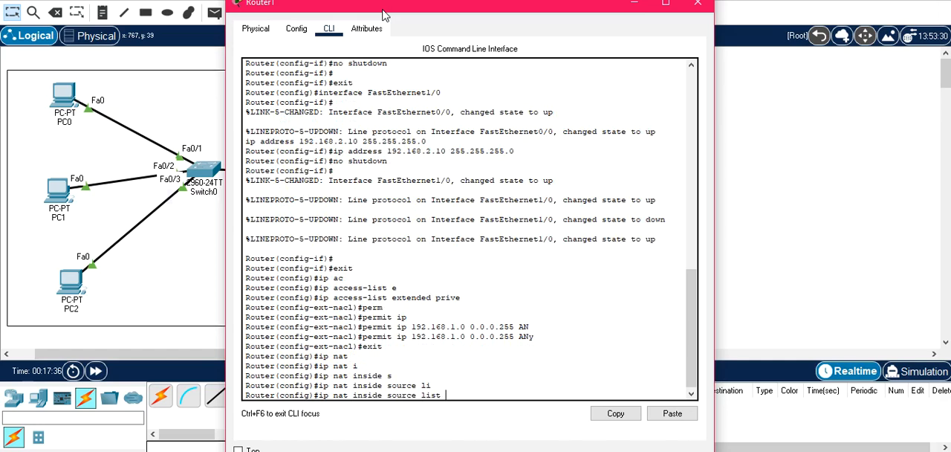
pyautogui.write('prive in')
pyautogui.press('Tab')
pyautogui.write('f')
pyautogui.press('Tab')
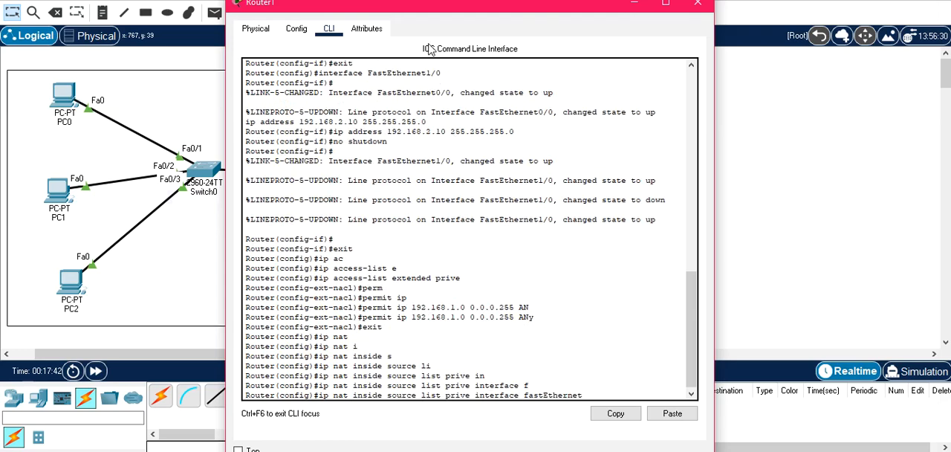
pyautogui.moveTo(431, 10); pyautogui.dragTo(321, 25)
pyautogui.write('1/0')
pyautogui.press('Return')
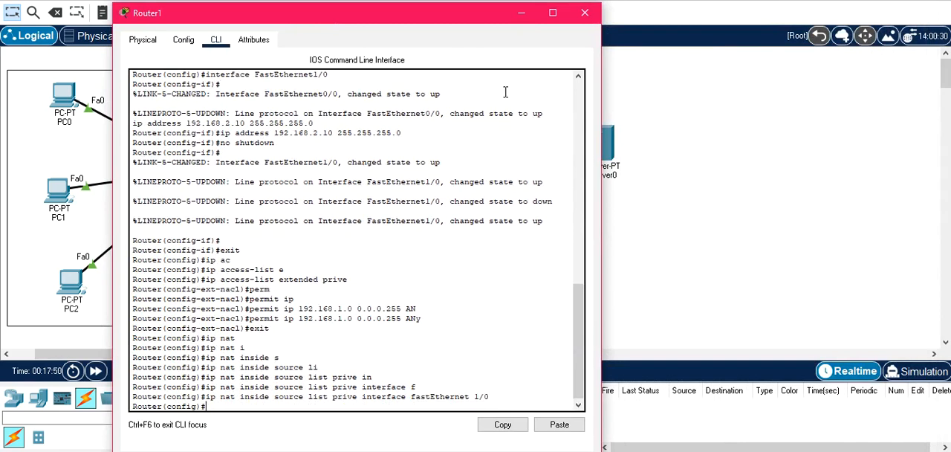
pyautogui.click(585, 13)
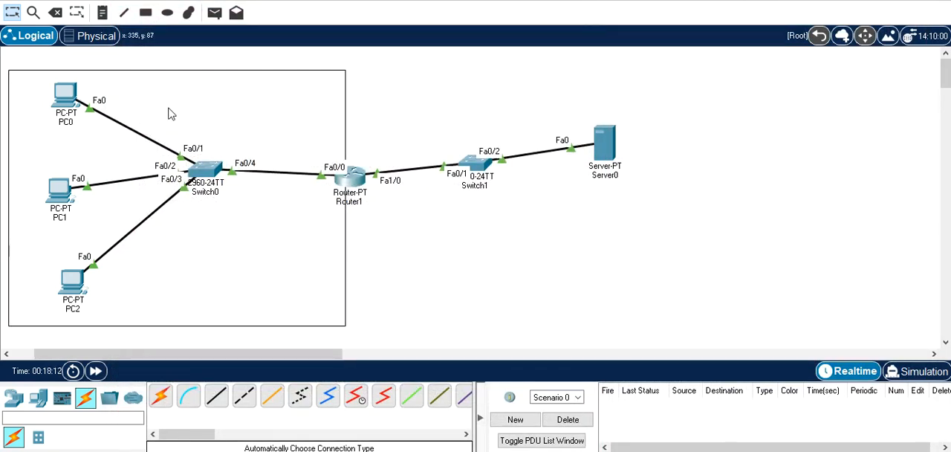
# Switch to Simulation mode and add a simple PDU from PC0 to Server0
pyautogui.click(918, 371)
pyautogui.click(214, 14)
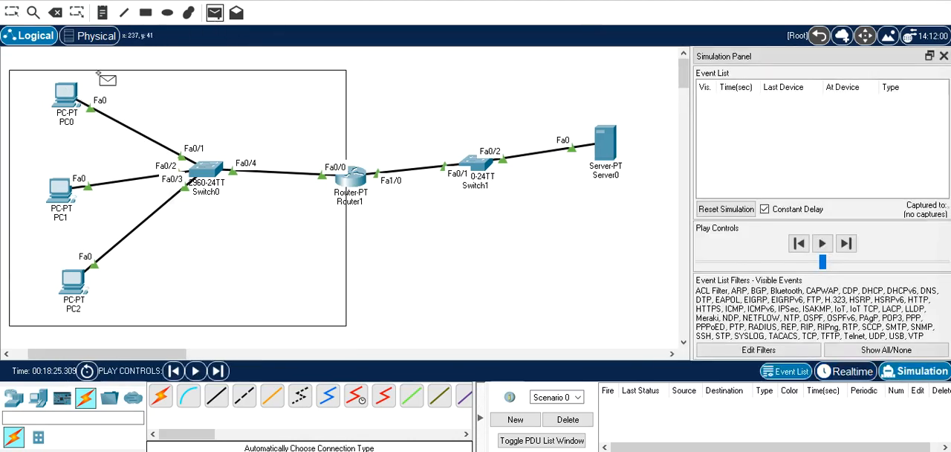
pyautogui.click(66, 95)
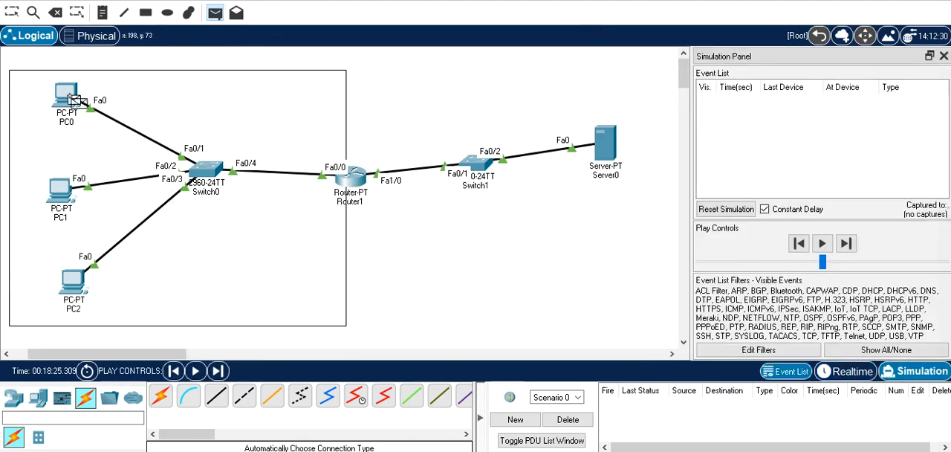
pyautogui.click(605, 145)
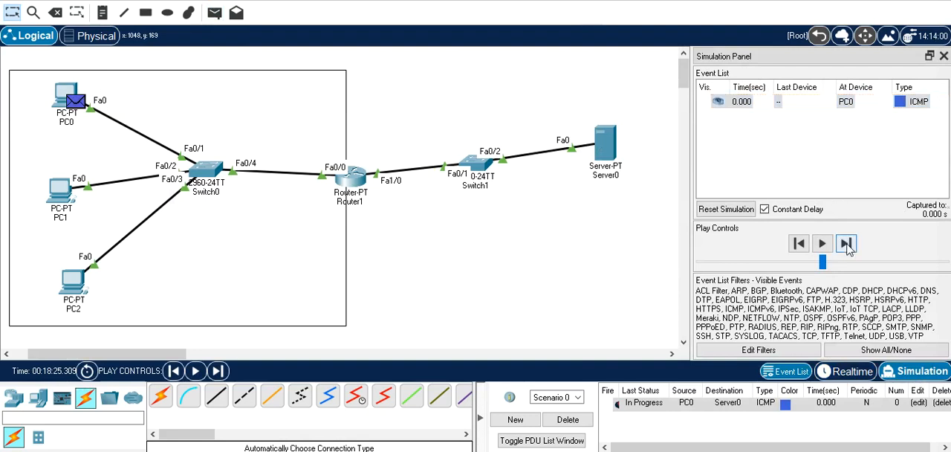
# Advance the simulation until the PDU reaches Router1 and inspect its inbound and outbound Layer 3 addresses there
pyautogui.click(846, 244)
pyautogui.click(847, 245)
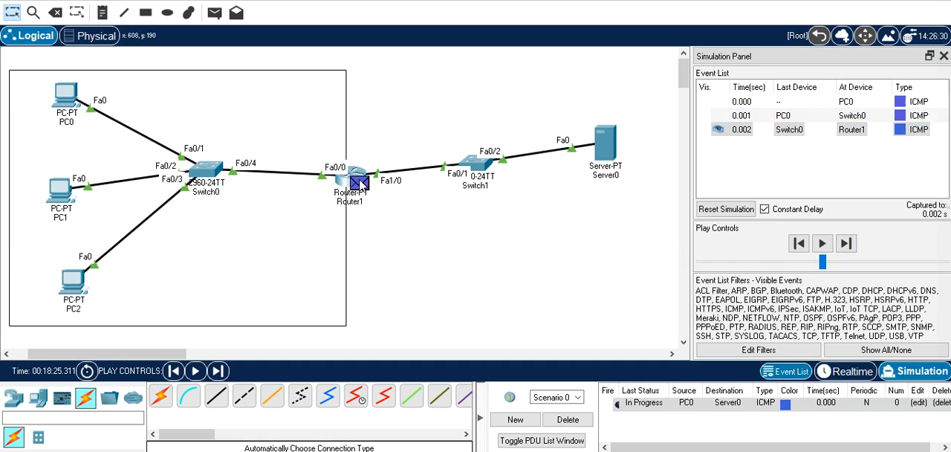
pyautogui.click(358, 181)
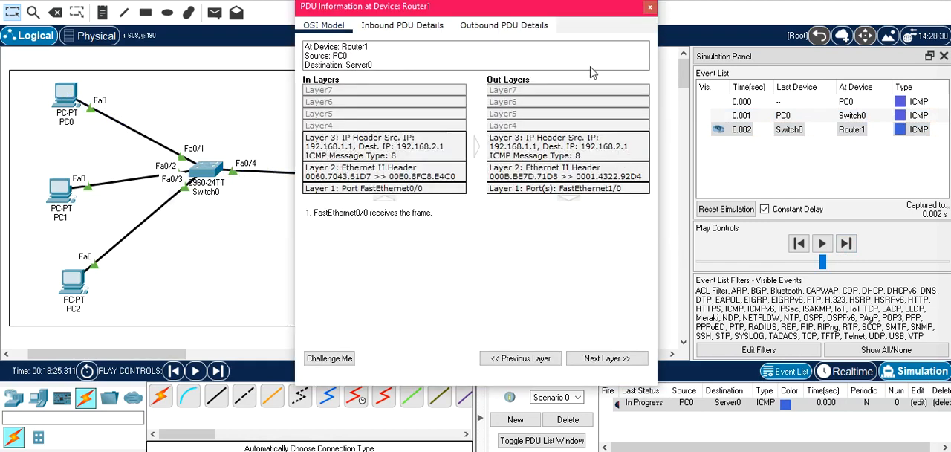
pyautogui.click(650, 8)
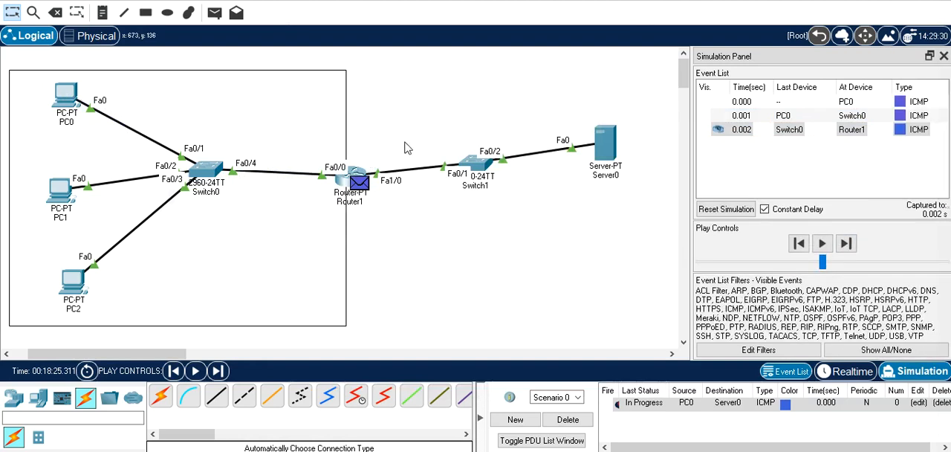
# Return to Realtime mode and define Router1's fastEthernet 0/0 as the NAT inside interface in the command line
pyautogui.click(858, 374)
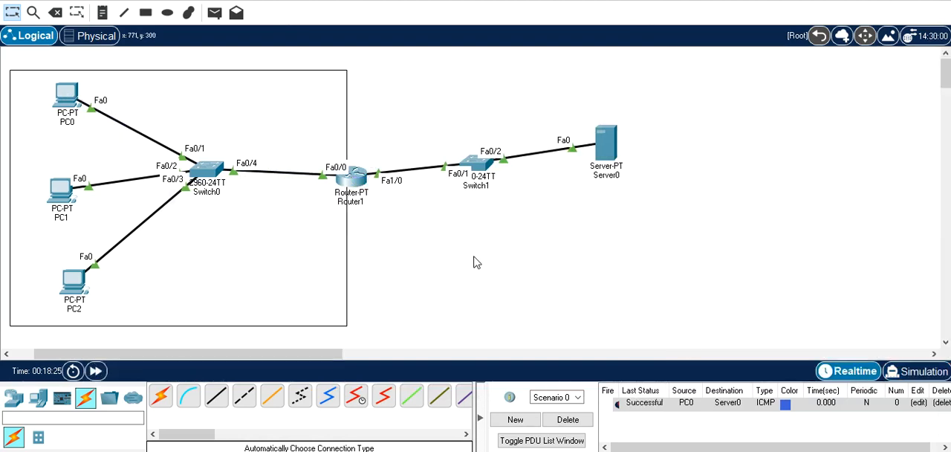
pyautogui.click(360, 181)
pyautogui.moveTo(394, 0)
pyautogui.mouseDown()
pyautogui.moveTo(696, 40)
pyautogui.moveTo(479, 42)
pyautogui.moveTo(389, 9)
pyautogui.mouseUp()
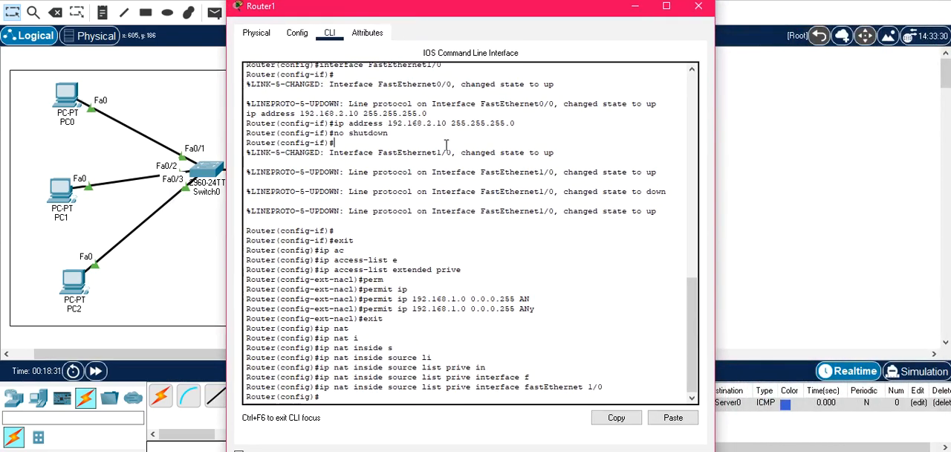
pyautogui.write('in')
pyautogui.press('Tab')
pyautogui.write('f')
pyautogui.press('Tab')
pyautogui.write('0/0')
pyautogui.press('Return')
pyautogui.write('ip n')
pyautogui.press('Tab')
pyautogui.write('at in')
pyautogui.press('Tab')
pyautogui.press('Return')
pyautogui.write('exit')
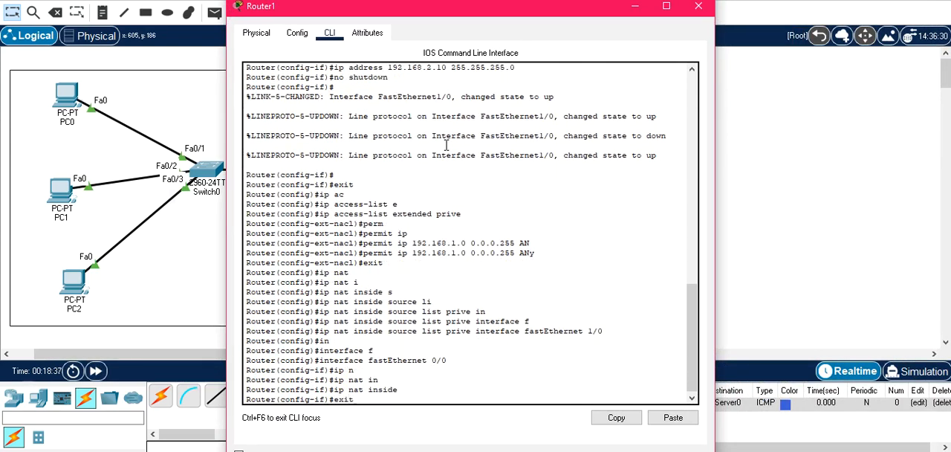
pyautogui.press('Return')
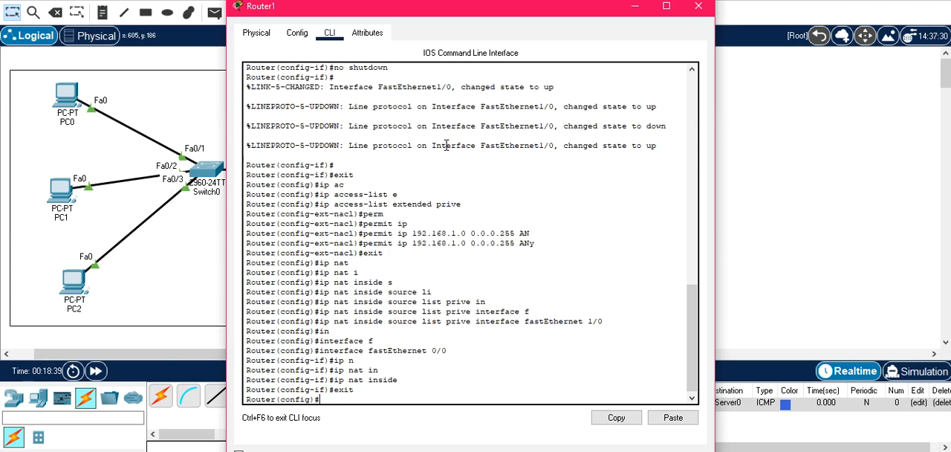
# Define Router1's fastEthernet 1/0 as the NAT outside interface, exit interface configuration and close the router window
pyautogui.write('int f')
pyautogui.press('Tab')
pyautogui.write('/0')
pyautogui.write('1')
pyautogui.press('Return')
pyautogui.write('ip')
pyautogui.press('Tab')
pyautogui.write('n')
pyautogui.press('Tab')
pyautogui.write('o')
pyautogui.press('Tab')
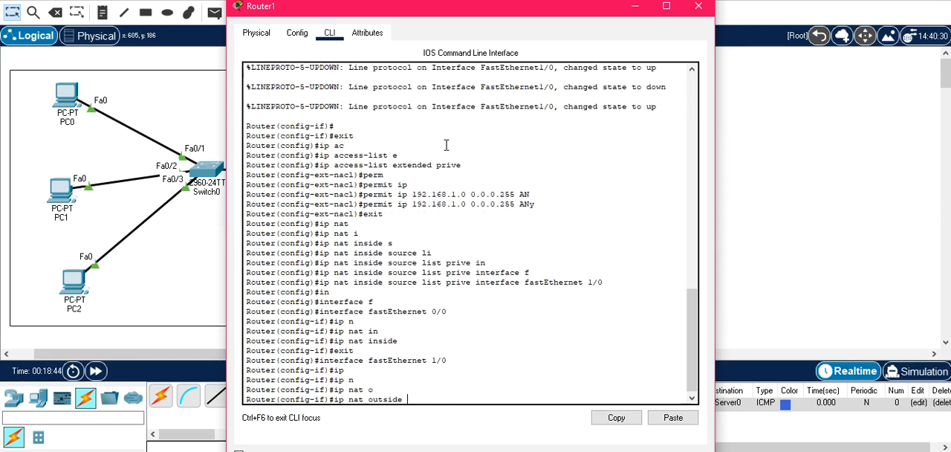
pyautogui.press('Return')
pyautogui.write('ex')
pyautogui.press('Return')
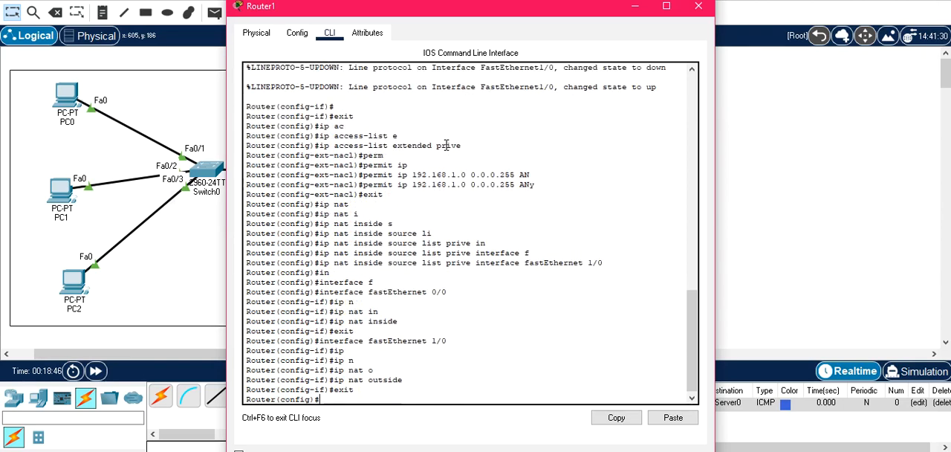
pyautogui.click(701, 8)
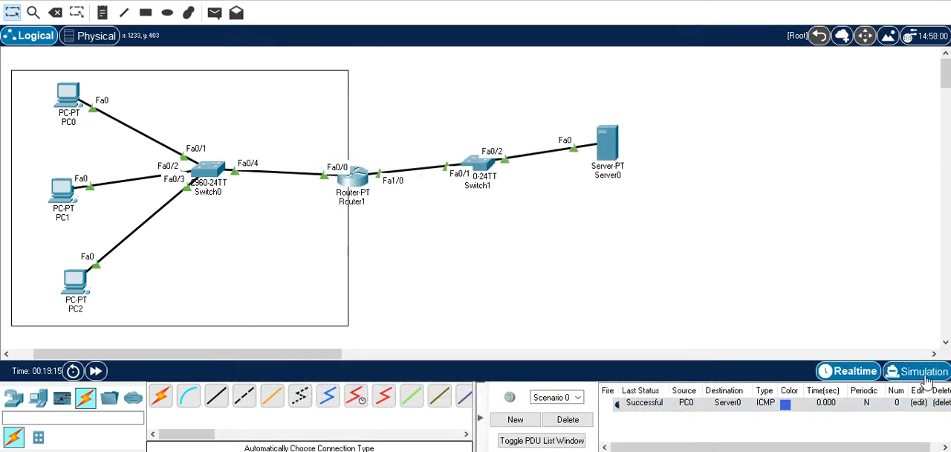
# Switch to Simulation mode and delete the current PDU scenario to clear the earlier test
pyautogui.click(920, 371)
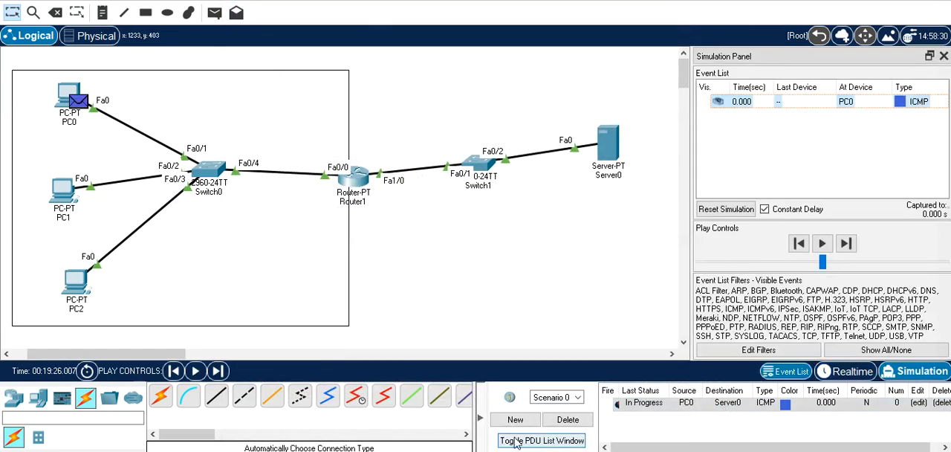
pyautogui.click(567, 420)
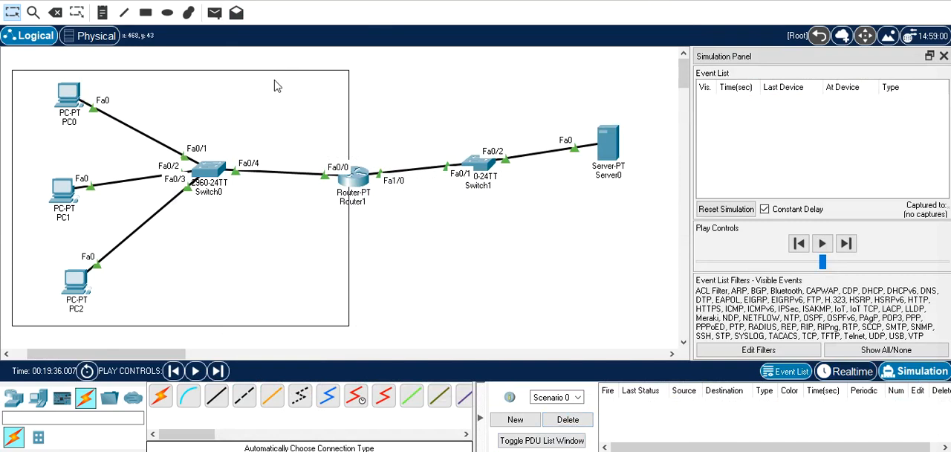
# Send a simple PDU from PC0 to Server0, advance the simulation to Router1 and inspect its inbound and outbound addresses there
pyautogui.click(215, 13)
pyautogui.click(71, 95)
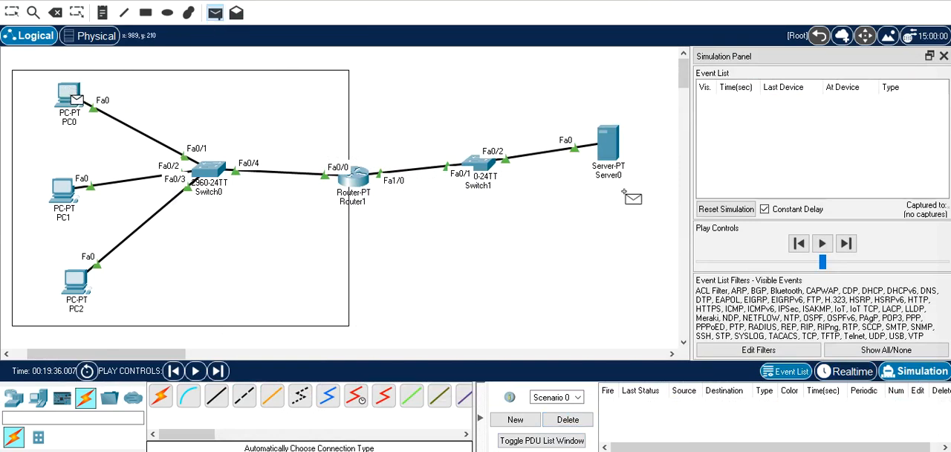
pyautogui.click(616, 162)
pyautogui.click(847, 249)
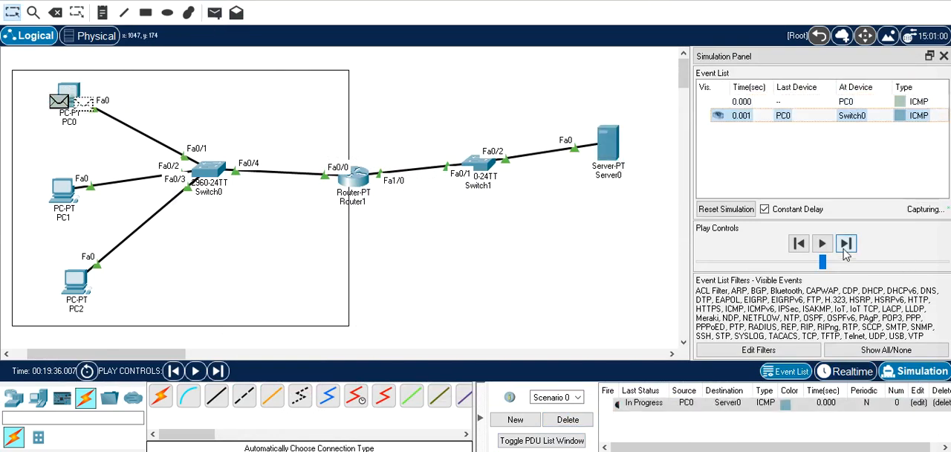
pyautogui.click(847, 249)
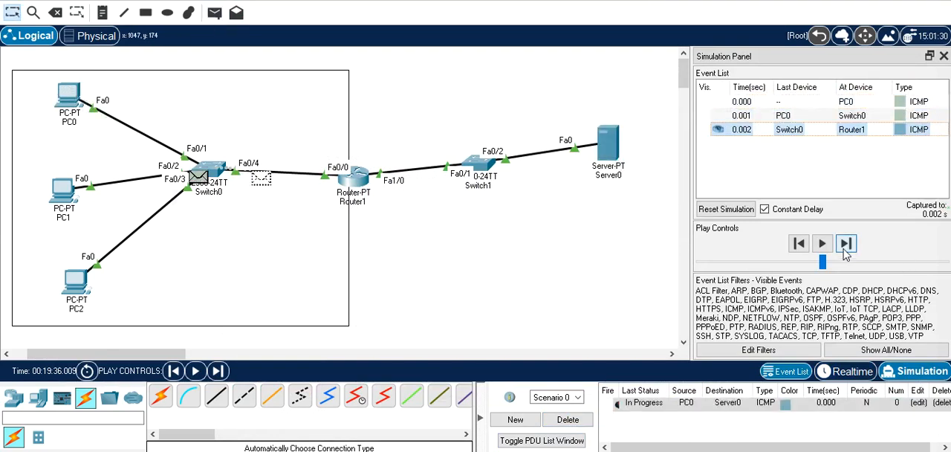
pyautogui.click(360, 188)
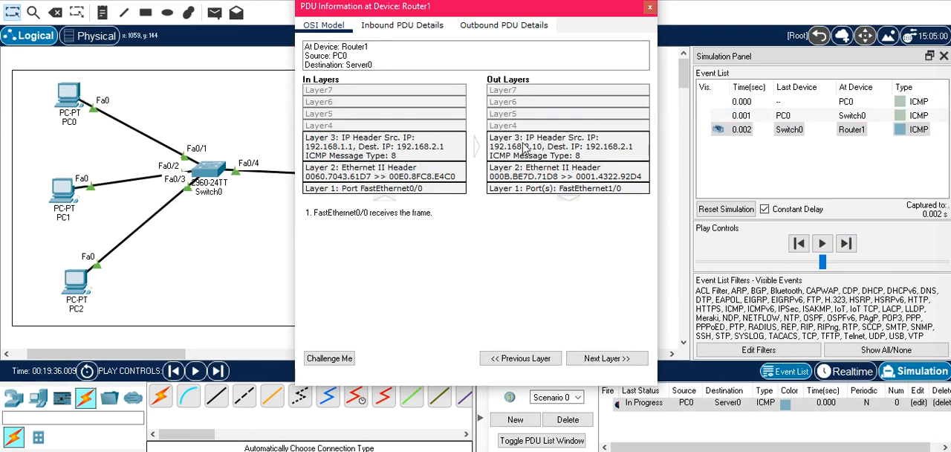
pyautogui.click(650, 8)
# Send a simple PDU from PC1 to Server0, advance it to Router1 and compare its inbound and outbound Layer 3 addresses
pyautogui.click(214, 13)
pyautogui.click(62, 190)
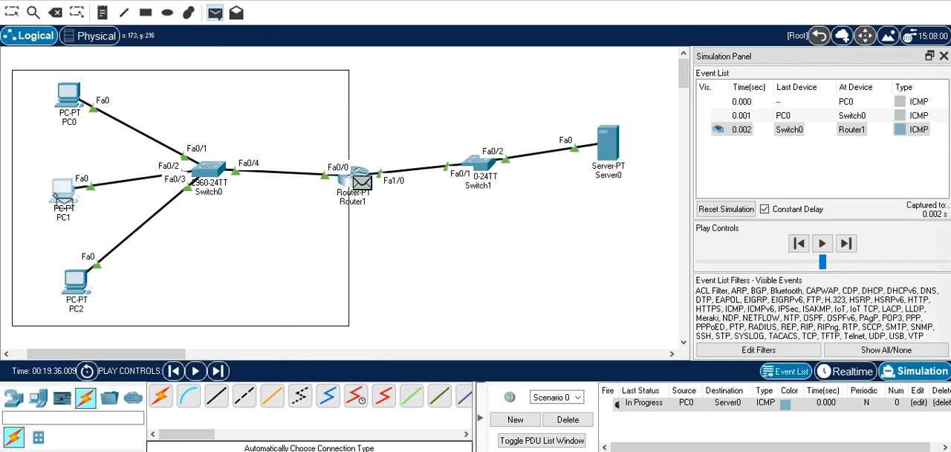
pyautogui.click(608, 154)
pyautogui.click(847, 244)
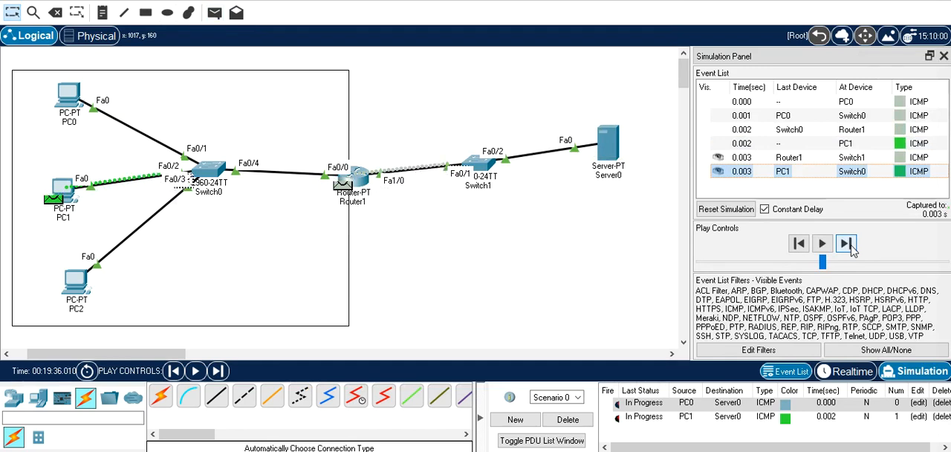
pyautogui.click(847, 244)
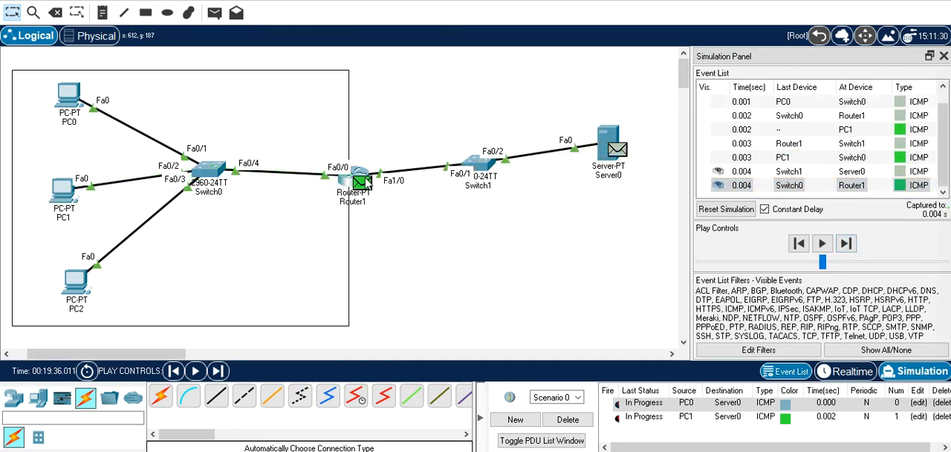
pyautogui.click(364, 183)
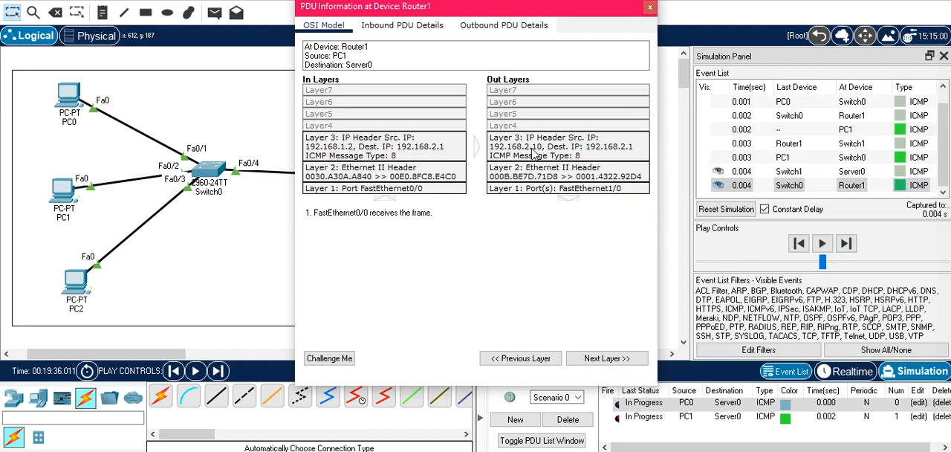
pyautogui.click(651, 6)
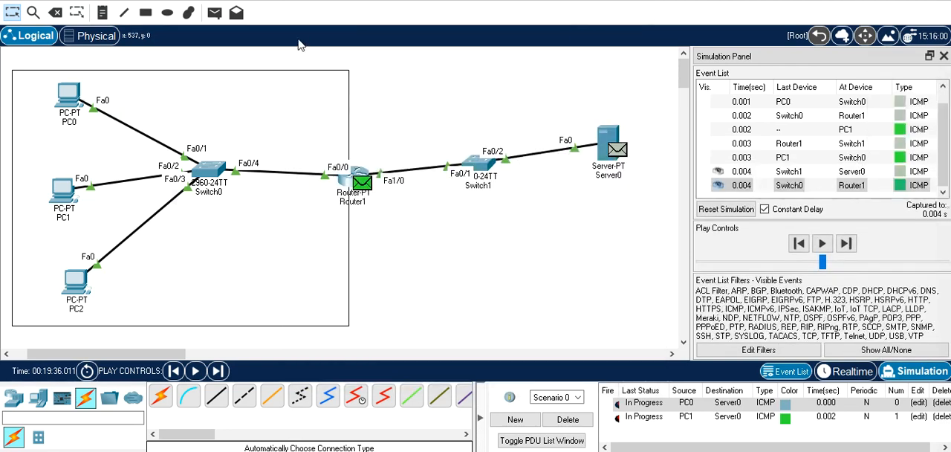
# Send a simple PDU from PC2 to Server0, advance it to Router1 and check its source address translation in the PDU details
pyautogui.click(214, 13)
pyautogui.click(76, 283)
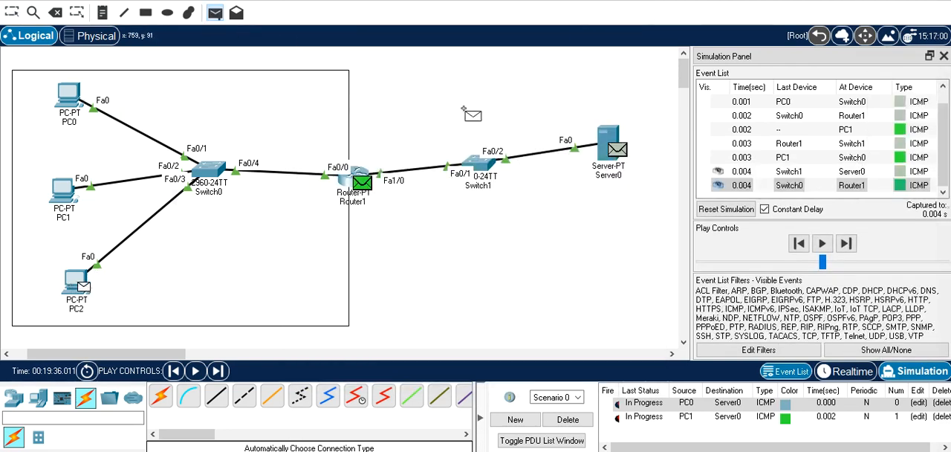
pyautogui.click(611, 147)
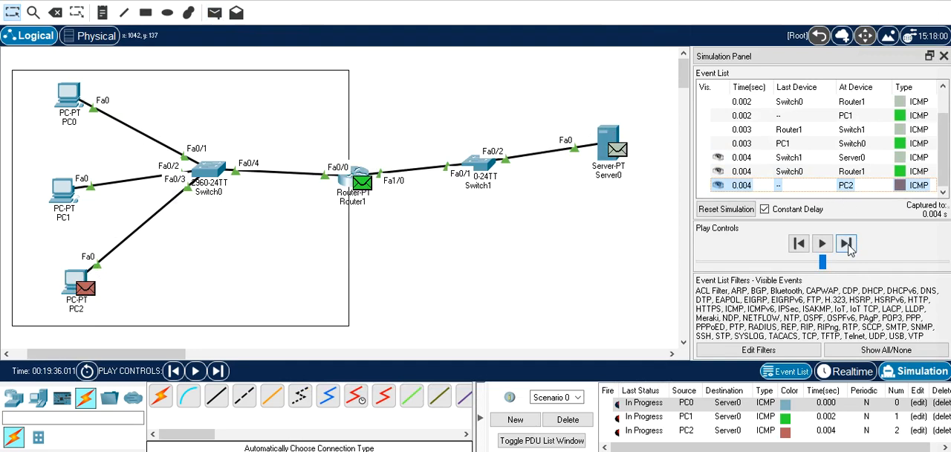
pyautogui.click(847, 245)
pyautogui.click(847, 245)
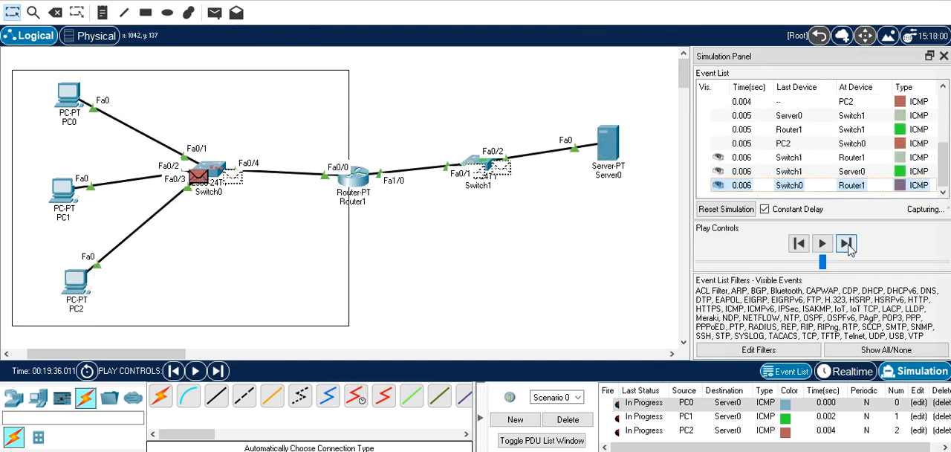
pyautogui.click(376, 188)
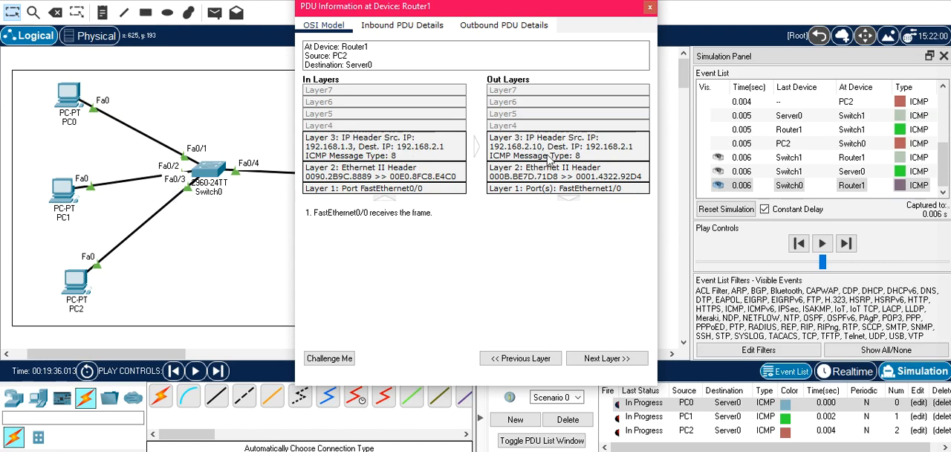
pyautogui.click(648, 9)
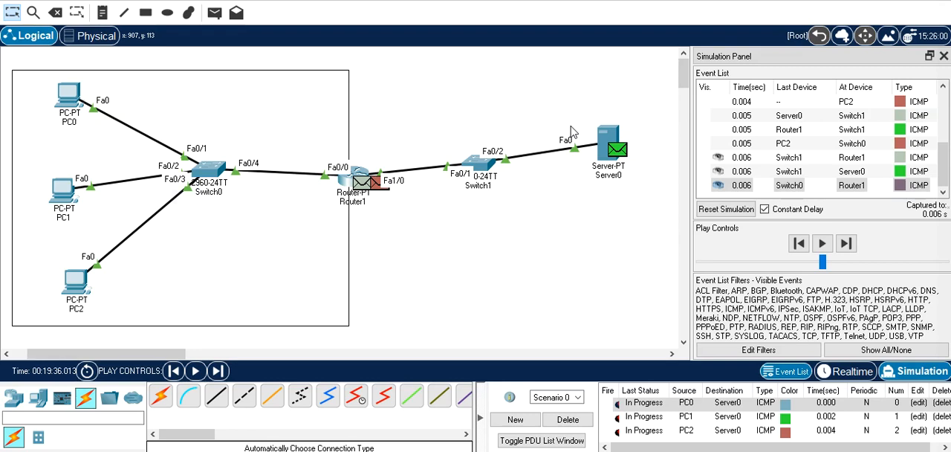
# Advance the simulation until Server0's replies reach PC0 and PC1
pyautogui.click(848, 245)
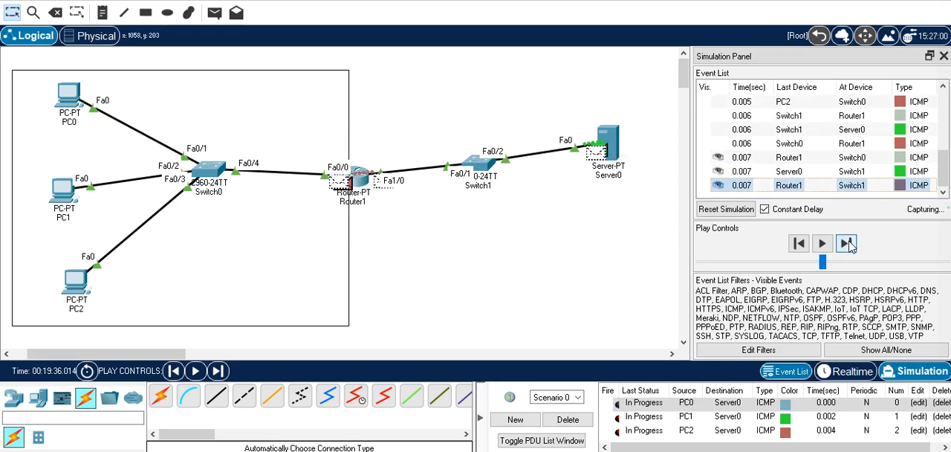
pyautogui.click(848, 244)
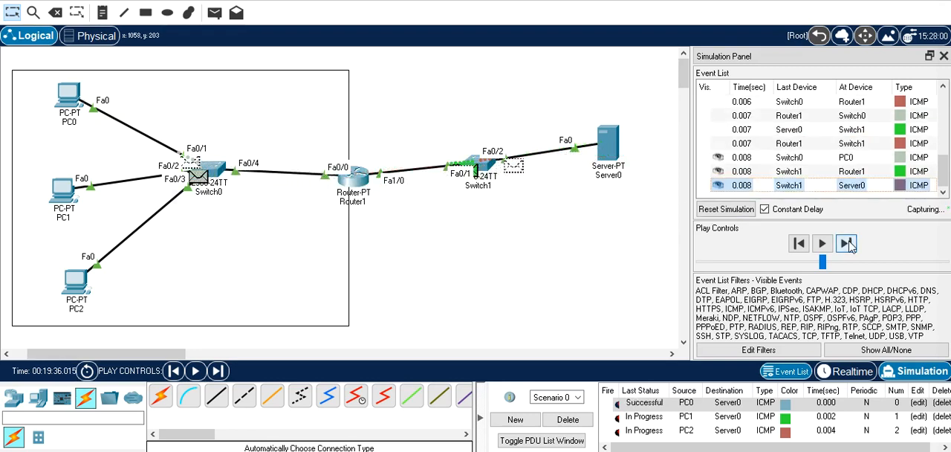
pyautogui.click(849, 245)
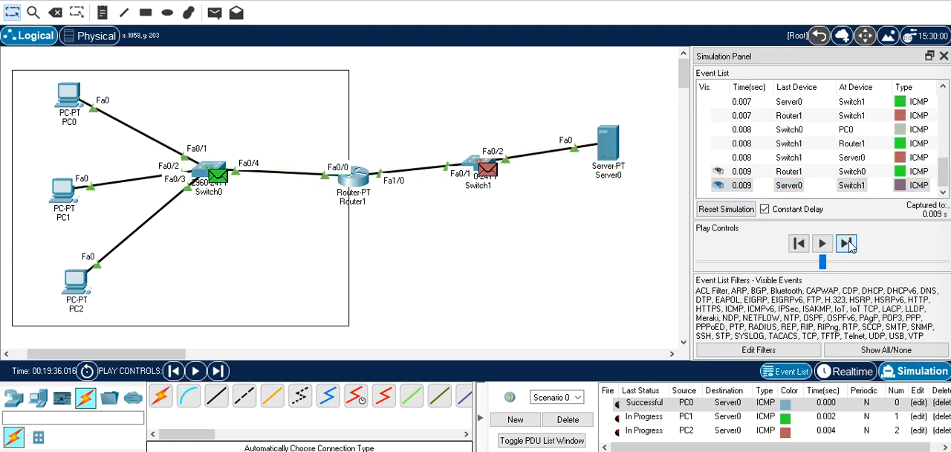
pyautogui.click(848, 244)
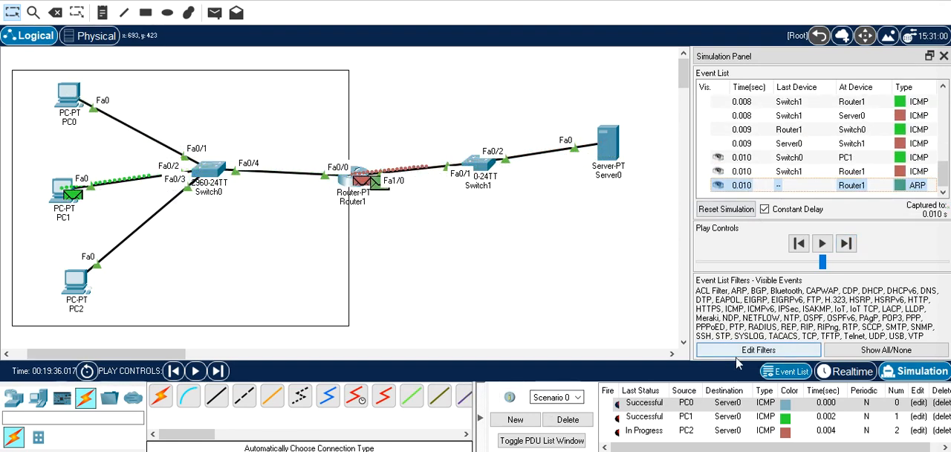
# Step the simulation back to PC1's reply at Router1 and inspect how its destination address is translated
pyautogui.click(799, 243)
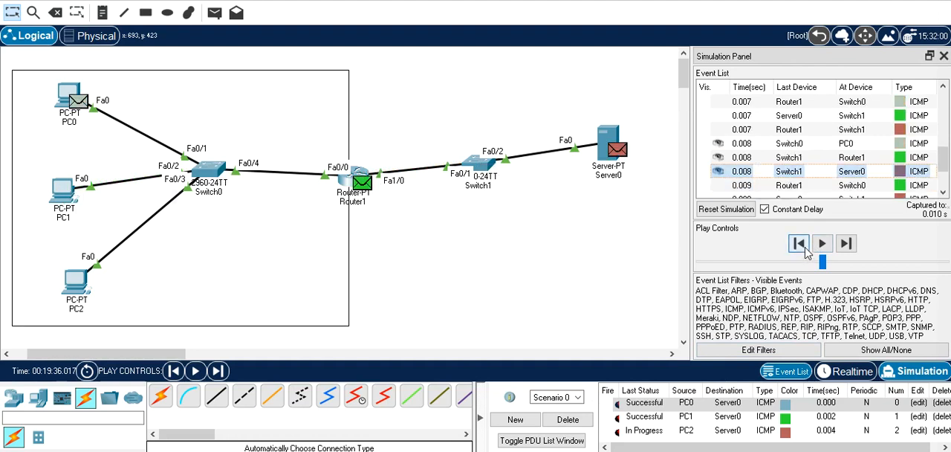
pyautogui.click(363, 188)
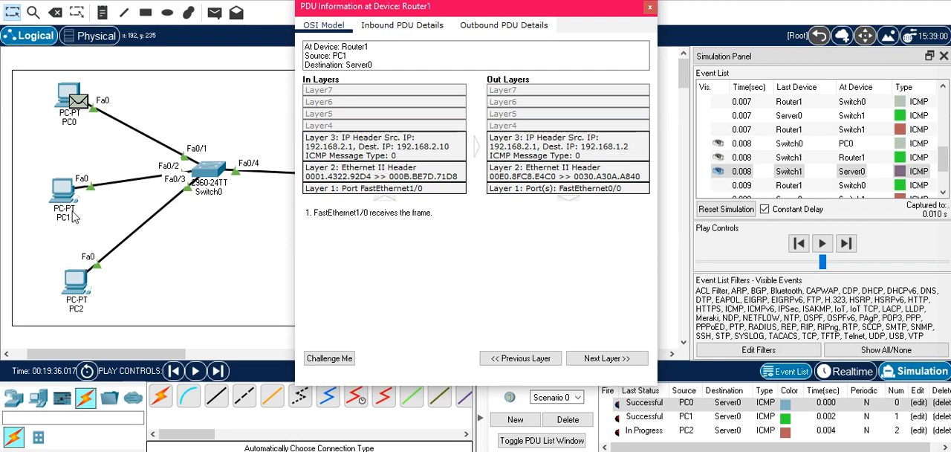
pyautogui.click(649, 8)
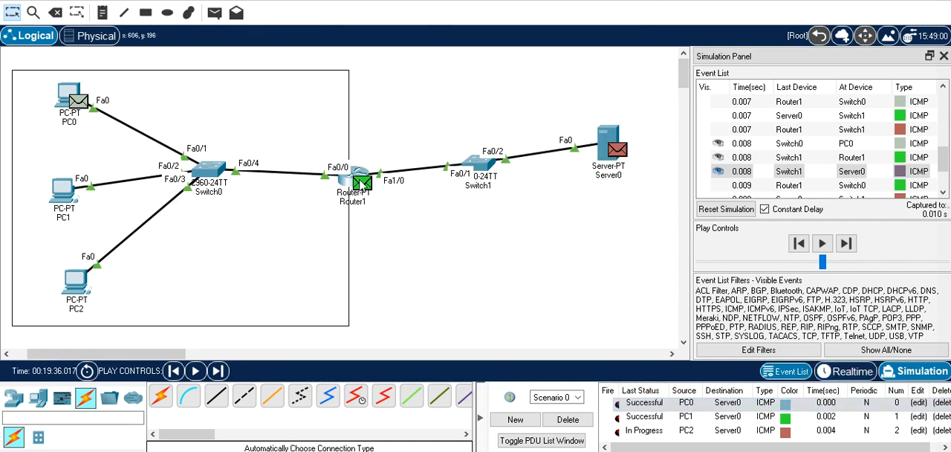
# Return to Realtime mode, reopen Router1's command line and leave configuration mode with the end command
pyautogui.click(846, 371)
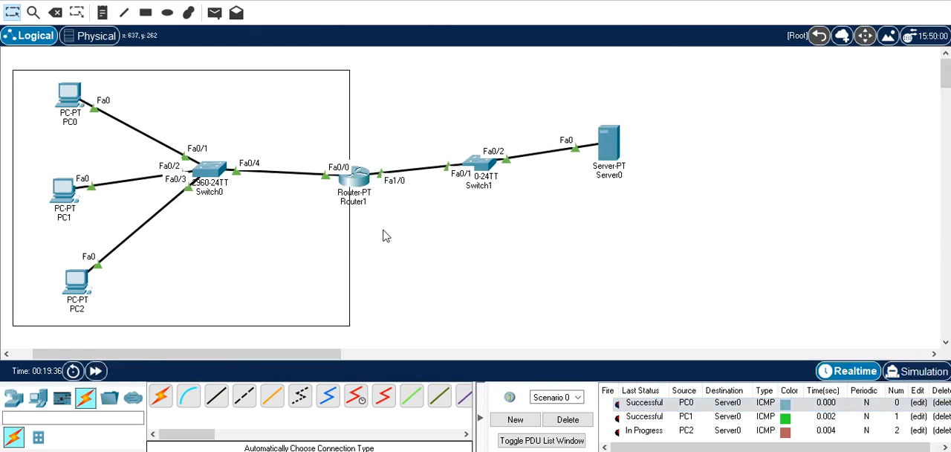
pyautogui.click(360, 181)
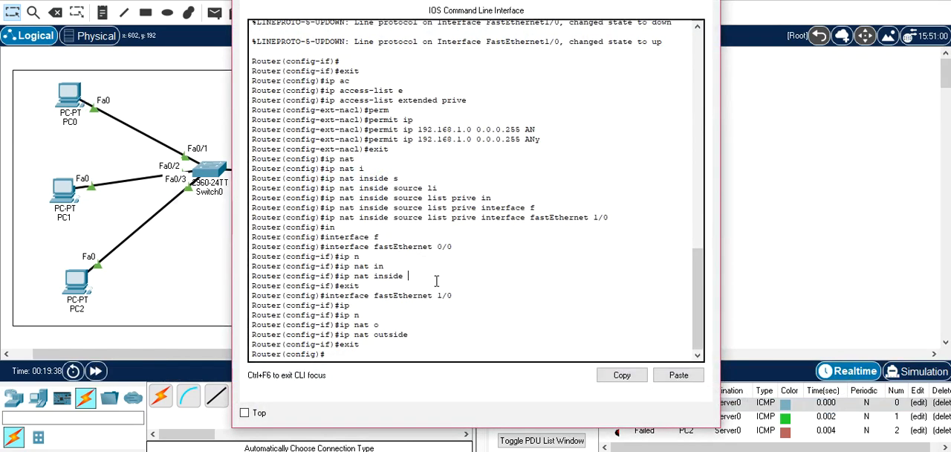
pyautogui.press('Return')
# Display Router1's NAT table with the command show ip nat translations
pyautogui.write('show')
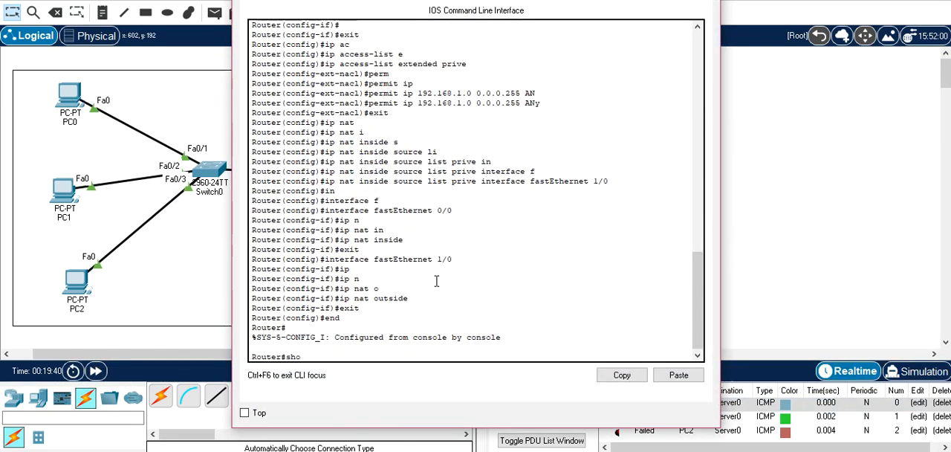
pyautogui.press('Tab')
pyautogui.write('ip')
pyautogui.press('Tab')
pyautogui.write('n')
pyautogui.press('Tab')
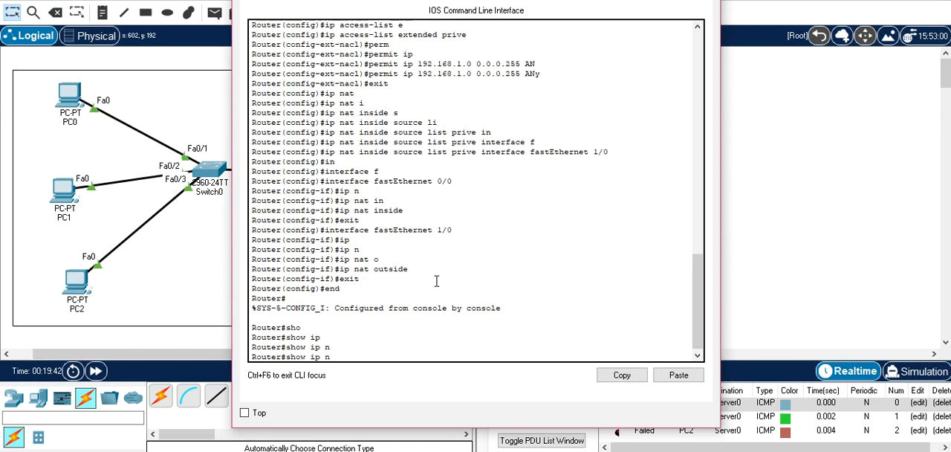
pyautogui.write('at')
pyautogui.press('Tab')
pyautogui.write('t')
pyautogui.press('Tab')
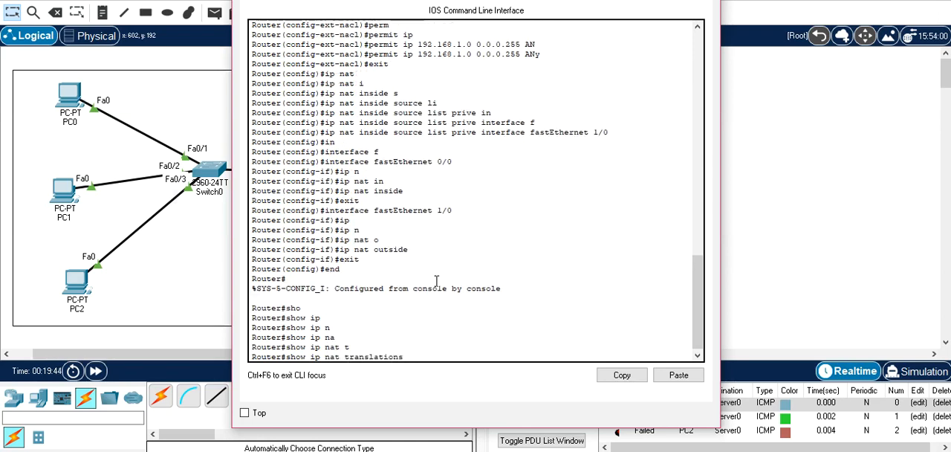
pyautogui.press('Return')
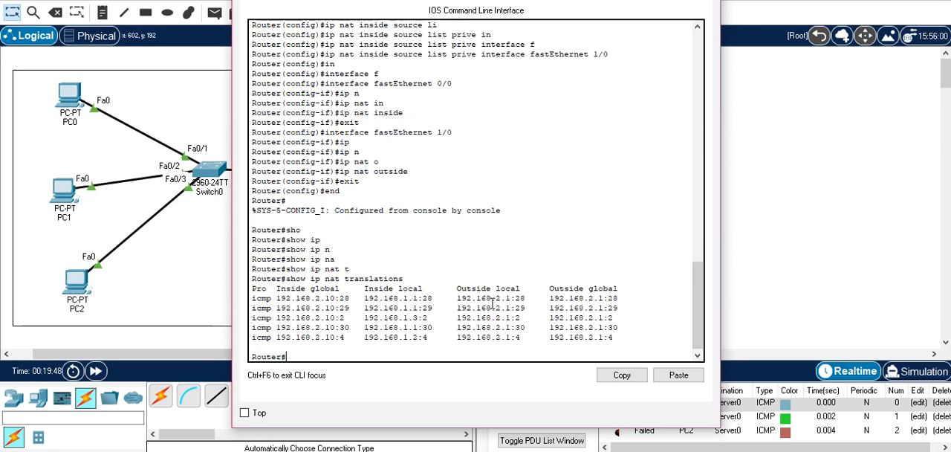
# Examine the port numbers in the NAT table's outside local entries, and close the router window
pyautogui.moveTo(527, 298); pyautogui.dragTo(515, 298)
pyautogui.doubleClick(527, 330)
pyautogui.click(505, 327)
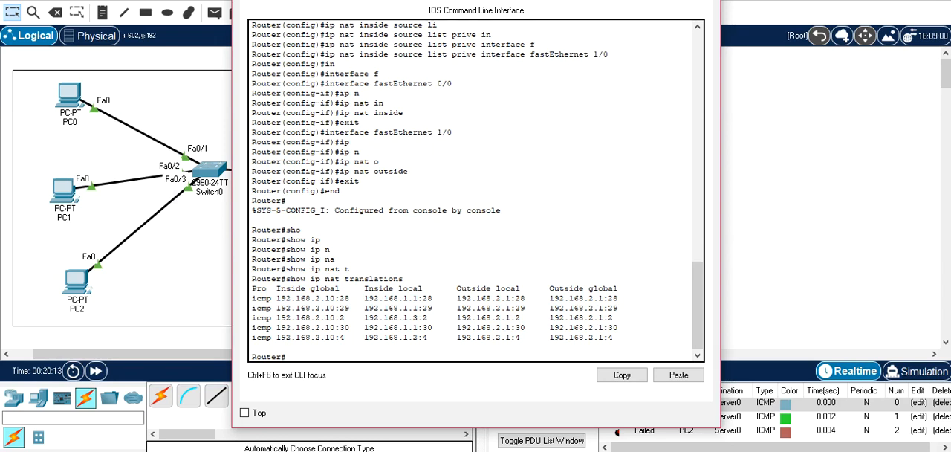
pyautogui.click(704, 1)
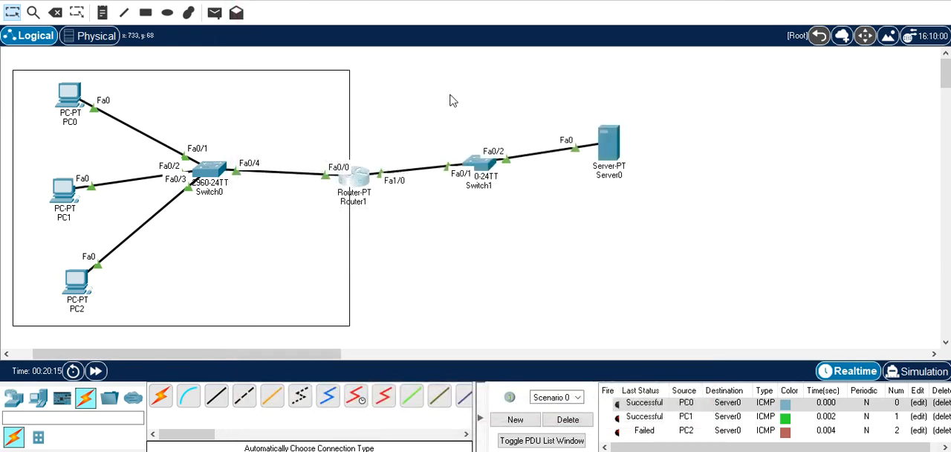